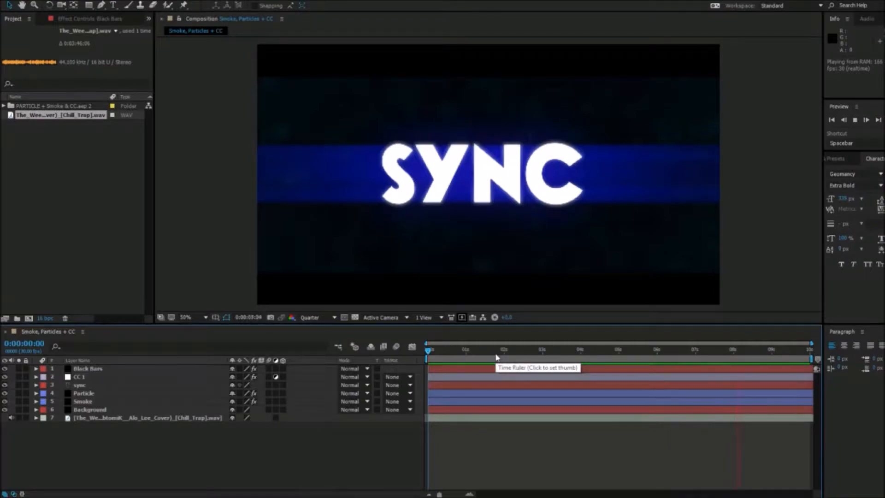
Step: Add a new adjustment layer and place it directly beneath the CC 1 layer
{"action": "key", "text": "space"}
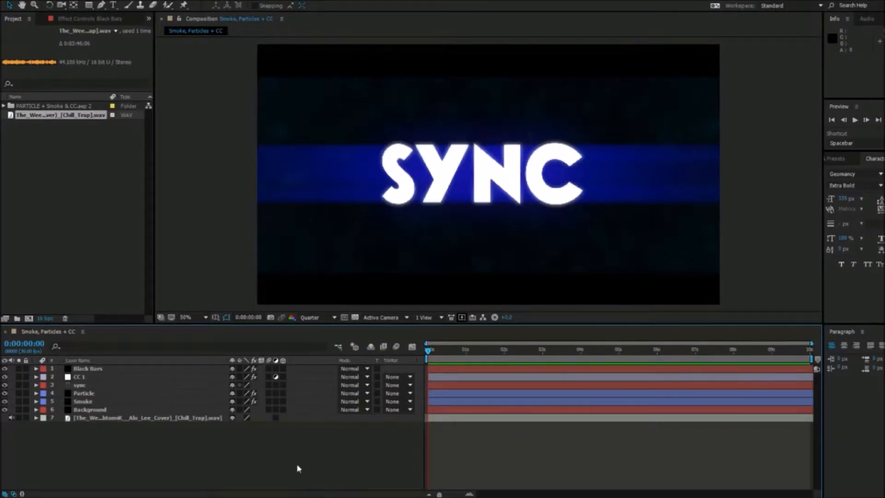
{"action": "left_click_drag", "start_coordinate": [298, 462], "coordinate": [258, 458]}
{"action": "right_click", "coordinate": [205, 450]}
{"action": "mouse_move", "coordinate": [232, 357]}
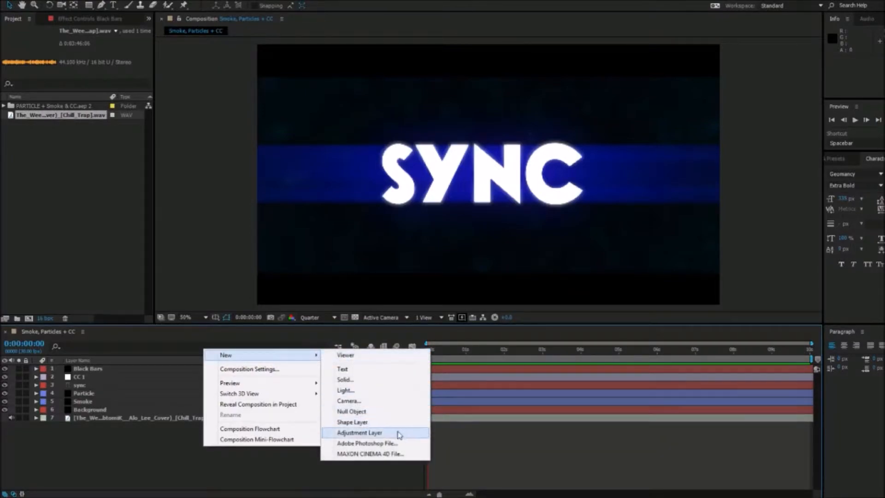
{"action": "left_click", "coordinate": [369, 432]}
{"action": "left_click", "coordinate": [110, 369]}
{"action": "left_click_drag", "start_coordinate": [110, 368], "coordinate": [113, 391]}
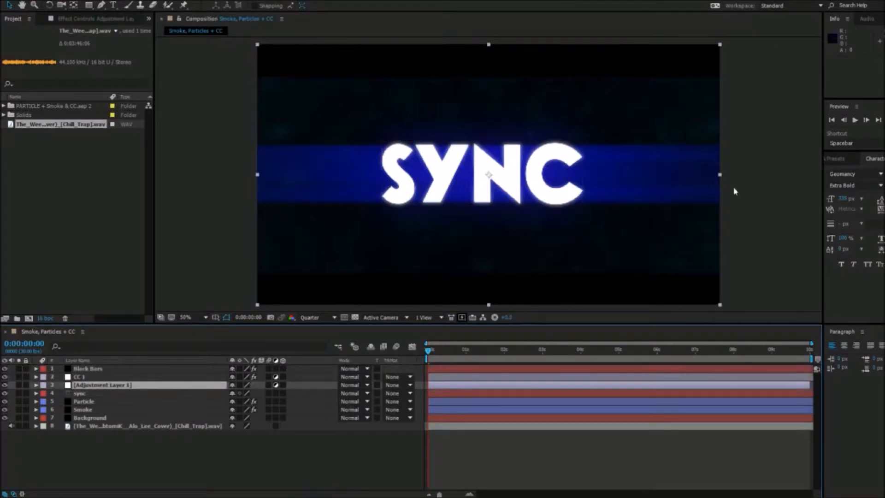
Step: Find the Transform distort effect and apply it to the new adjustment layer
{"action": "left_click", "coordinate": [840, 159]}
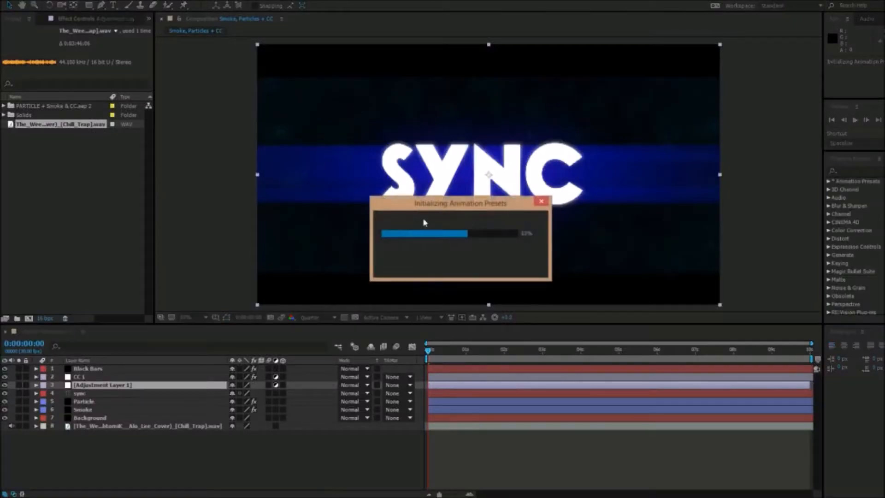
{"action": "left_click", "coordinate": [859, 171]}
{"action": "type", "text": "t"}
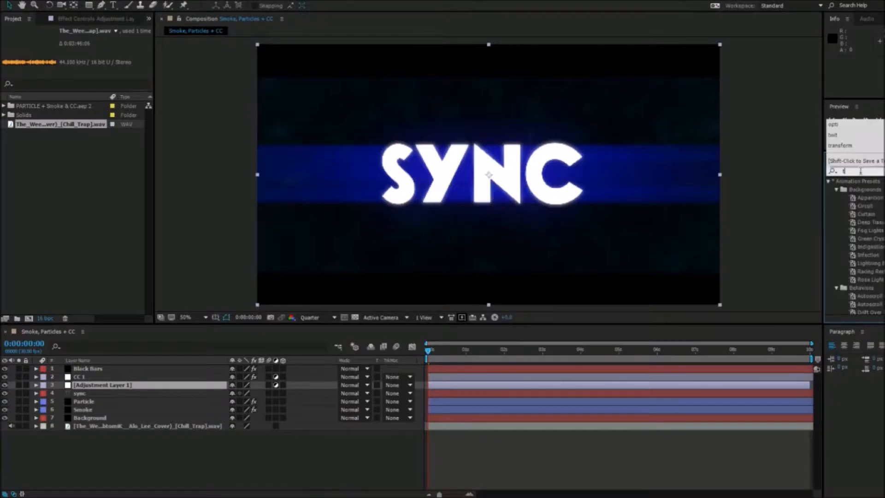
{"action": "type", "text": "ranf"}
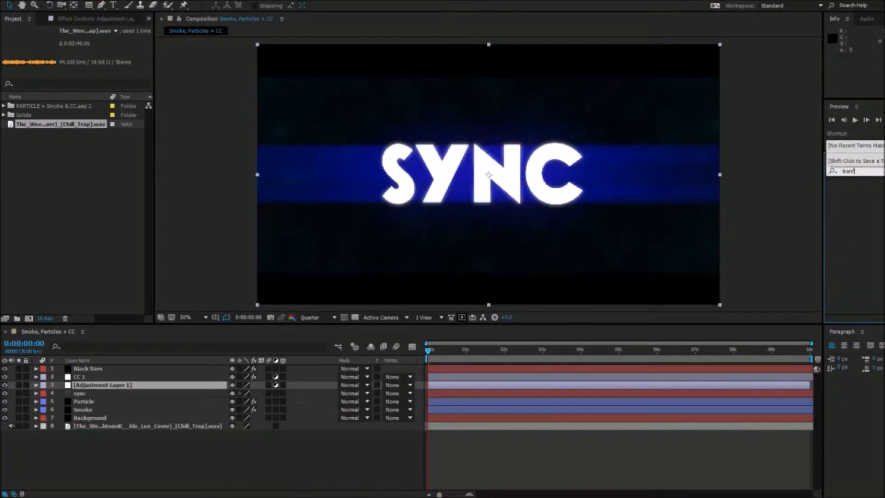
{"action": "key", "text": "BackSpace"}
{"action": "type", "text": "sform"}
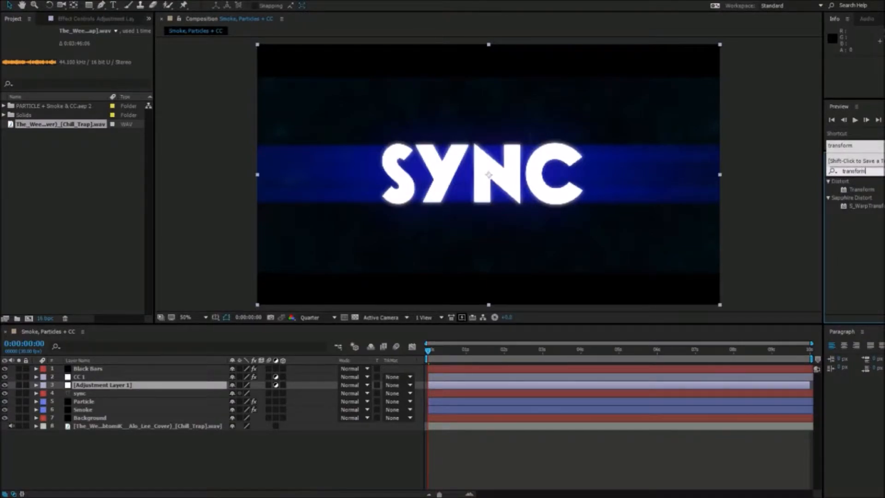
{"action": "left_click_drag", "start_coordinate": [859, 190], "coordinate": [94, 386]}
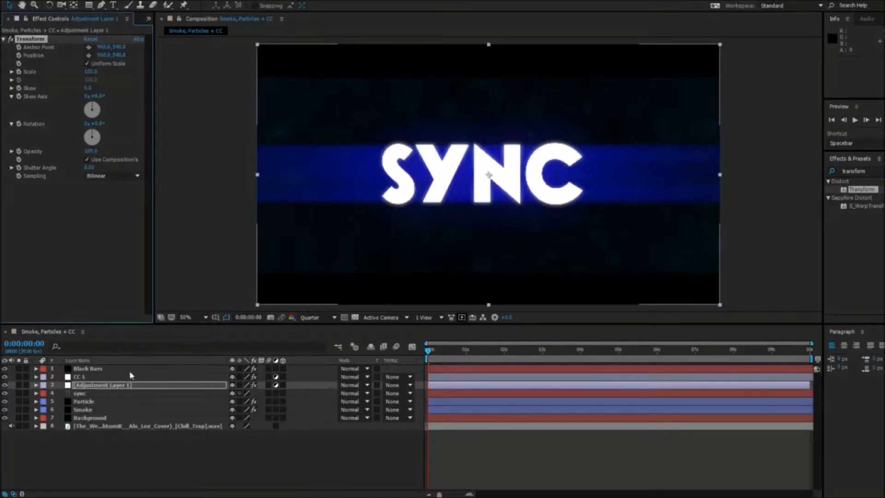
Step: Rename the adjustment layer as Sync
{"action": "right_click", "coordinate": [106, 386]}
{"action": "left_click", "coordinate": [111, 380]}
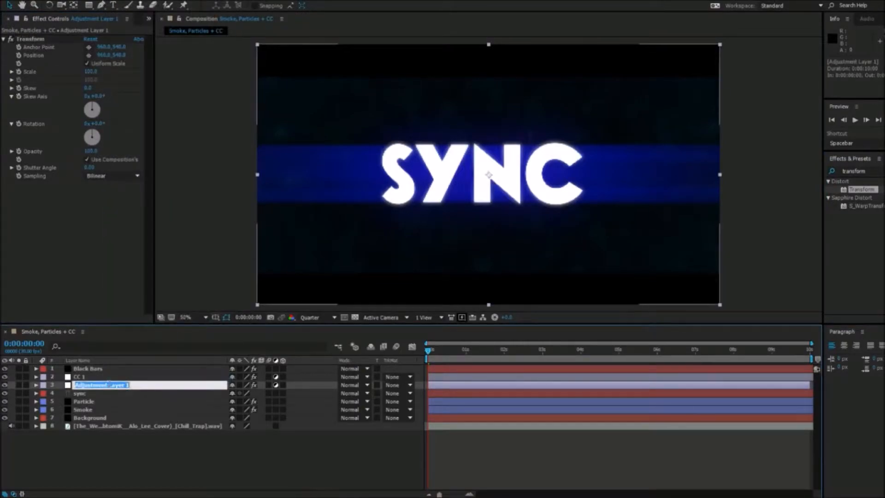
{"action": "left_click", "coordinate": [134, 409]}
{"action": "left_click", "coordinate": [119, 460]}
{"action": "right_click", "coordinate": [110, 387]}
{"action": "left_click", "coordinate": [119, 382]}
{"action": "type", "text": "Sync"}
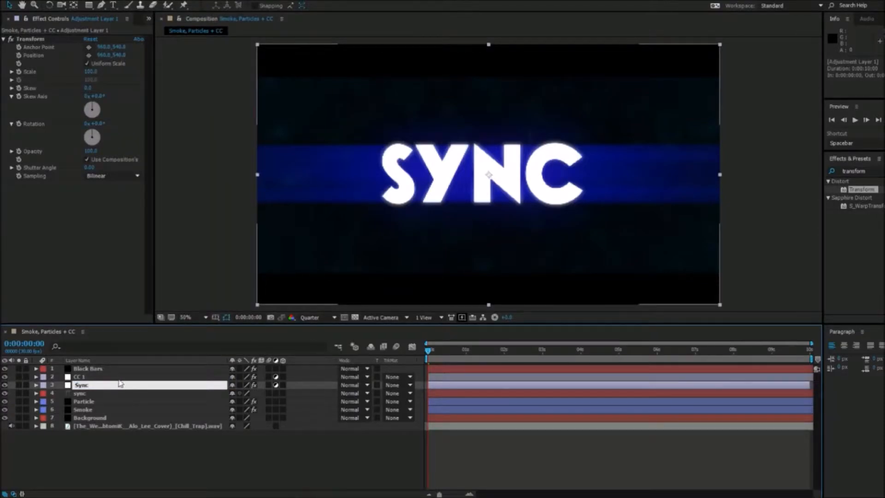
{"action": "left_click", "coordinate": [108, 444]}
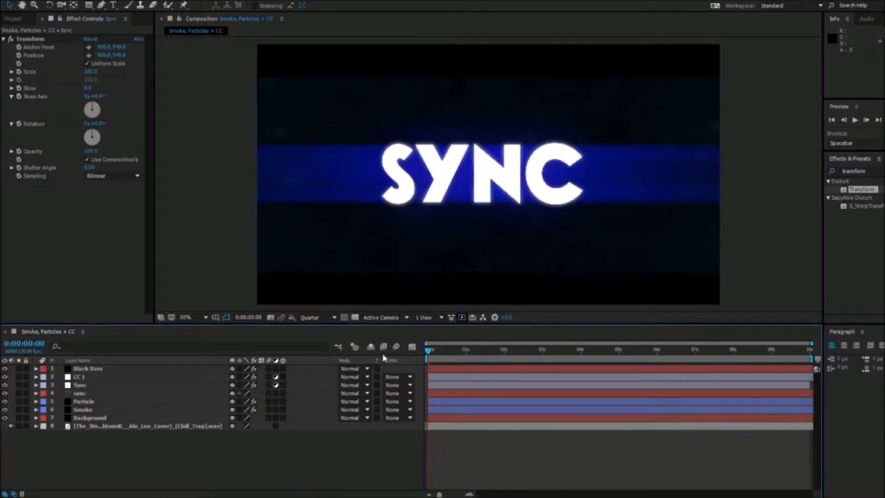
Step: Play the composition from the start and listen for the beats of the music track
{"action": "key", "text": "space"}
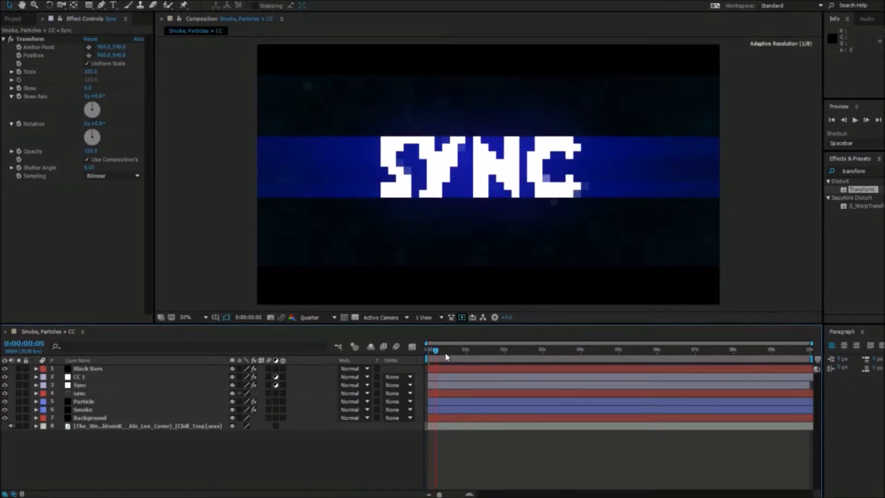
{"action": "left_click", "coordinate": [692, 351]}
{"action": "left_click_drag", "start_coordinate": [704, 355], "coordinate": [346, 342]}
{"action": "key", "text": "space"}
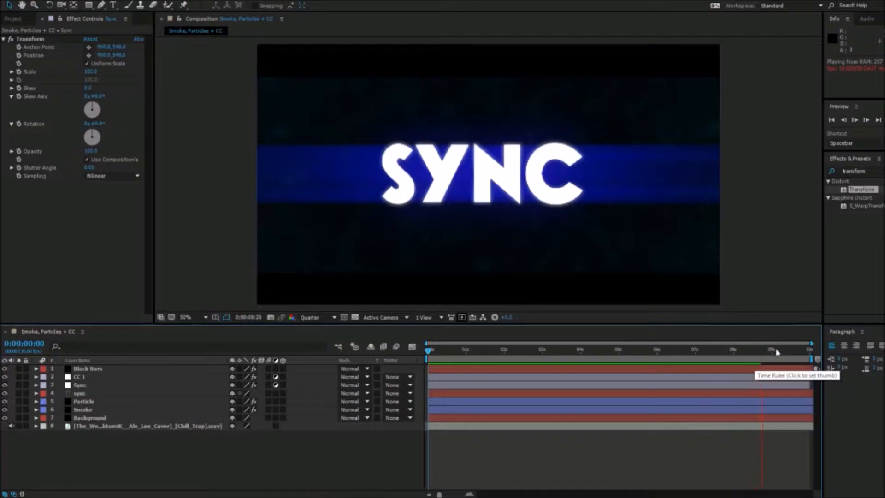
{"action": "key", "text": "space"}
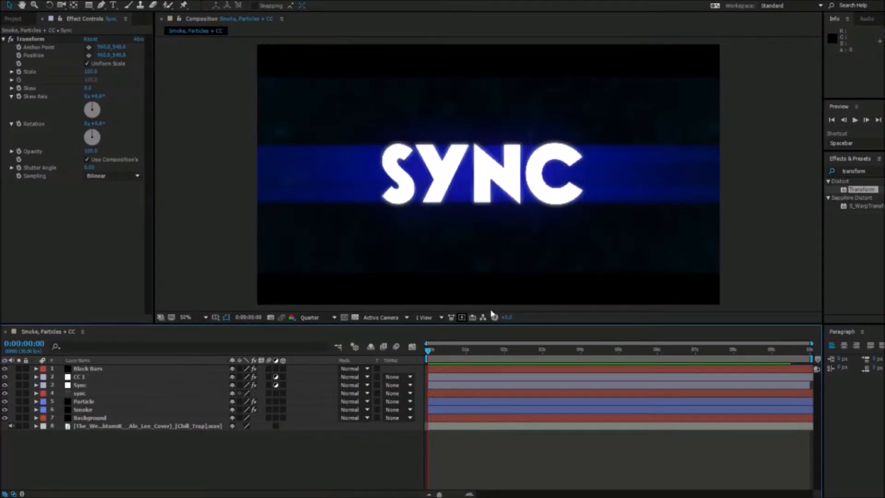
{"action": "key", "text": "space"}
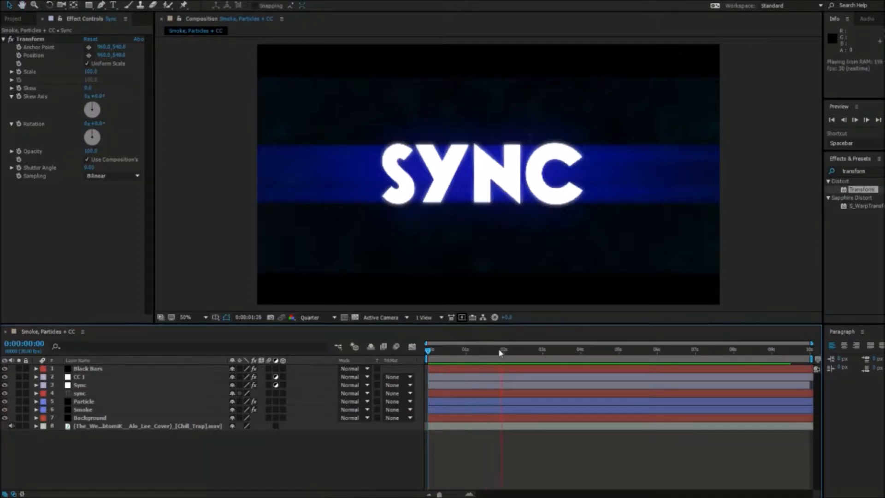
{"action": "left_click", "coordinate": [509, 352]}
{"action": "left_click_drag", "start_coordinate": [509, 352], "coordinate": [488, 352]}
{"action": "key", "text": "Home"}
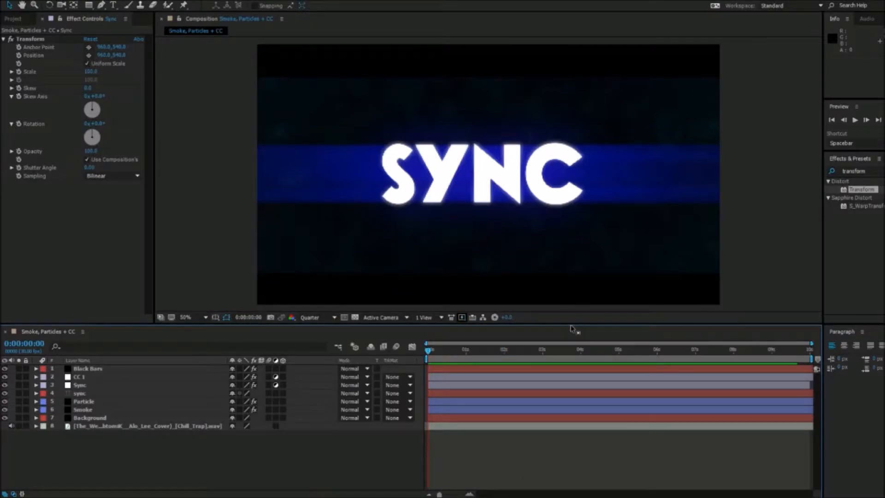
{"action": "left_click", "coordinate": [506, 351]}
{"action": "right_click", "coordinate": [506, 364]}
{"action": "left_click", "coordinate": [529, 401]}
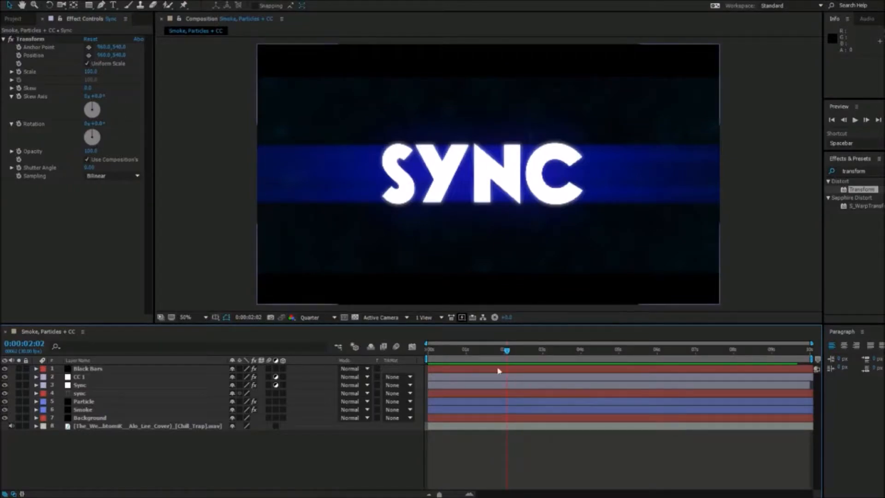
{"action": "key", "text": "Home"}
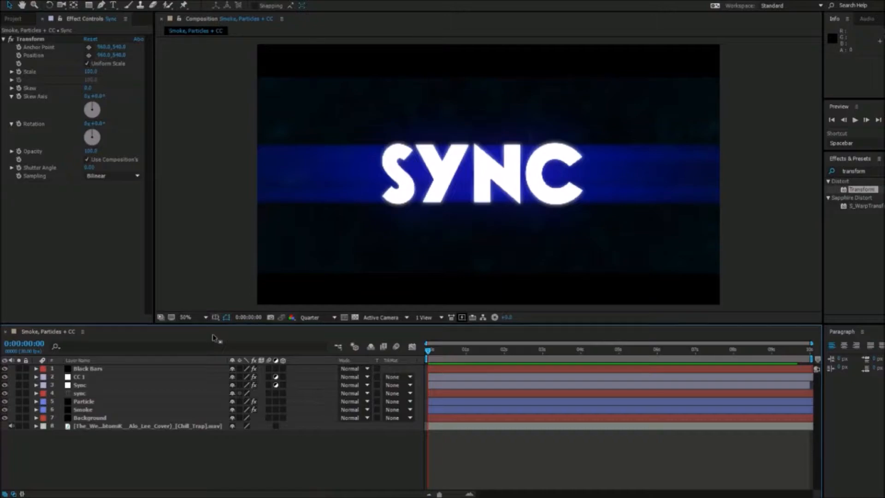
Step: Try adding composition markers 1 to 6 during playback over roughly the first six seconds
{"action": "left_click", "coordinate": [442, 356]}
{"action": "left_click_drag", "start_coordinate": [453, 355], "coordinate": [272, 382]}
{"action": "left_click_drag", "start_coordinate": [447, 356], "coordinate": [456, 358]}
{"action": "key", "text": "KP_Multiply"}
{"action": "key", "text": "space"}
{"action": "key", "text": "KP_Multiply"}
{"action": "key", "text": "KP_Multiply"}
{"action": "key", "text": "KP_Multiply"}
{"action": "key", "text": "KP_Multiply"}
{"action": "key", "text": "KP_Multiply"}
{"action": "key", "text": "space"}
Step: Delete all composition markers and return to the start of the composition
{"action": "right_click", "coordinate": [662, 360]}
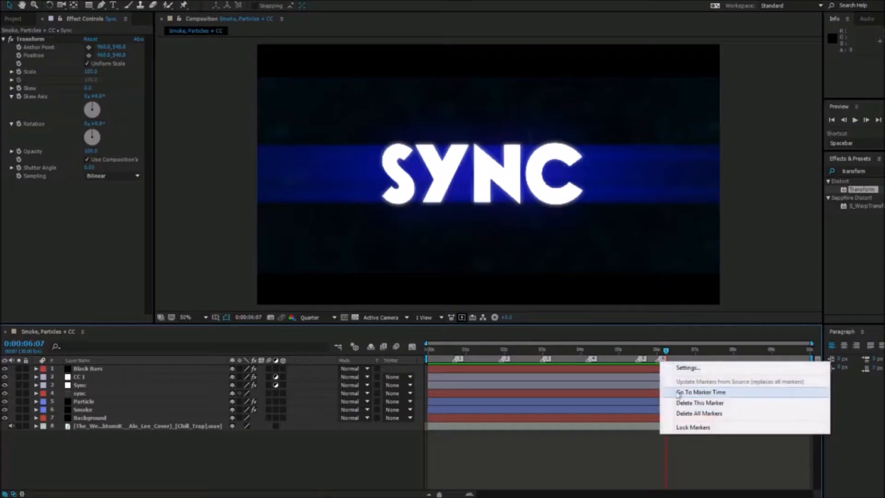
{"action": "left_click", "coordinate": [697, 413]}
{"action": "key", "text": "Home"}
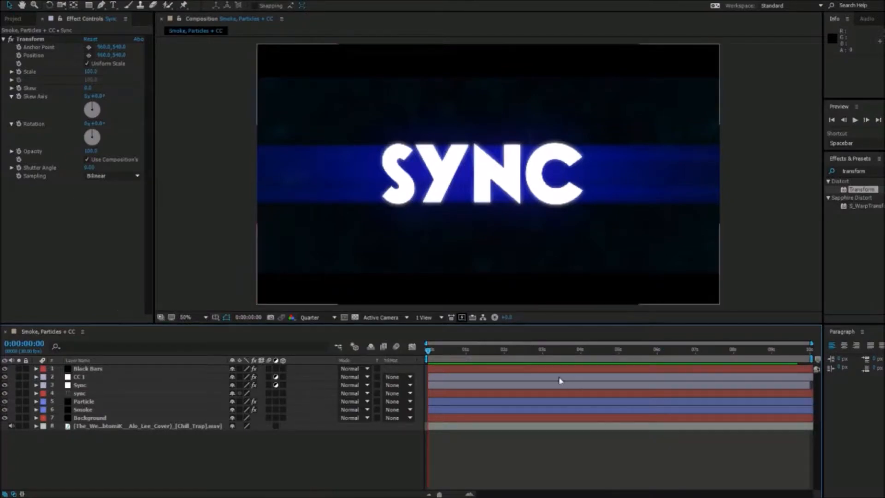
Step: Play the composition from the start and add markers on the beats between about 2 and 9 seconds
{"action": "left_click_drag", "start_coordinate": [543, 355], "coordinate": [351, 368]}
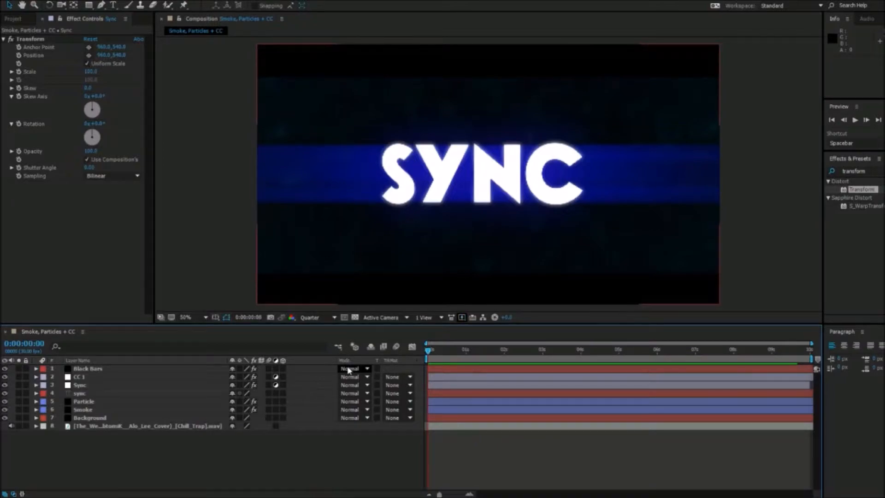
{"action": "key", "text": "space"}
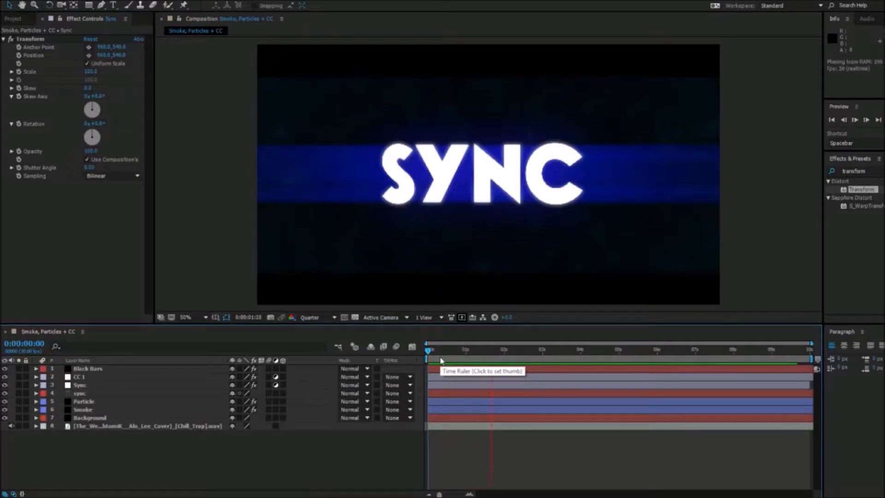
{"action": "key", "text": "KP_Multiply"}
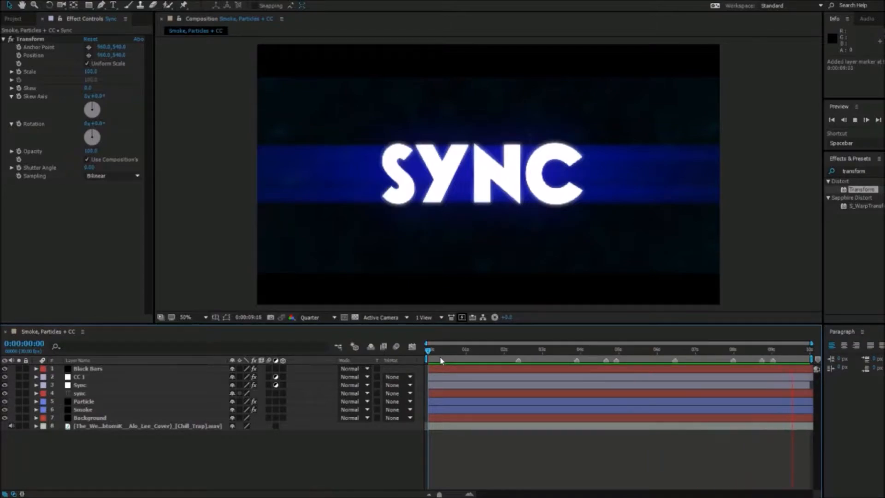
{"action": "key", "text": "space"}
{"action": "key", "text": "space"}
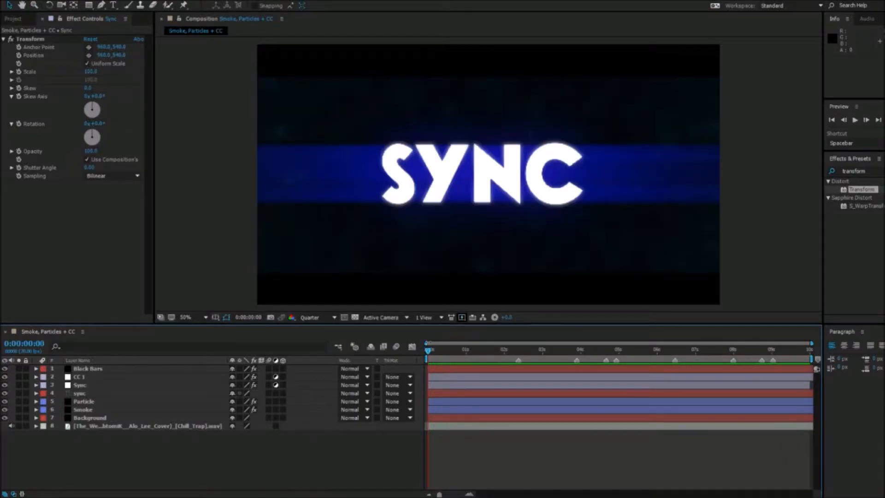
{"action": "left_click", "coordinate": [444, 357]}
{"action": "key", "text": "Home"}
Step: Start keyframing the Transform effect's Scale on the Sync layer at 0:00:02:10, just before the first marker
{"action": "left_click_drag", "start_coordinate": [429, 352], "coordinate": [519, 350]}
{"action": "left_click_drag", "start_coordinate": [518, 352], "coordinate": [516, 351]}
{"action": "left_click", "coordinate": [92, 385]}
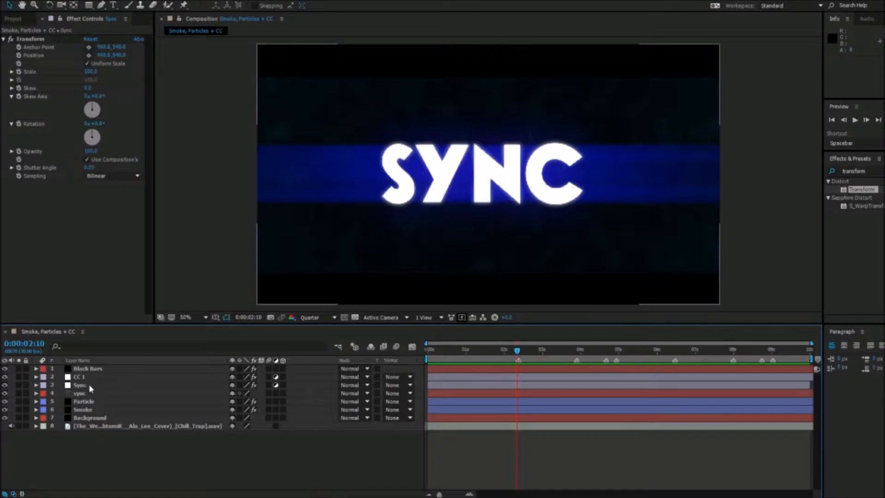
{"action": "left_click", "coordinate": [91, 386]}
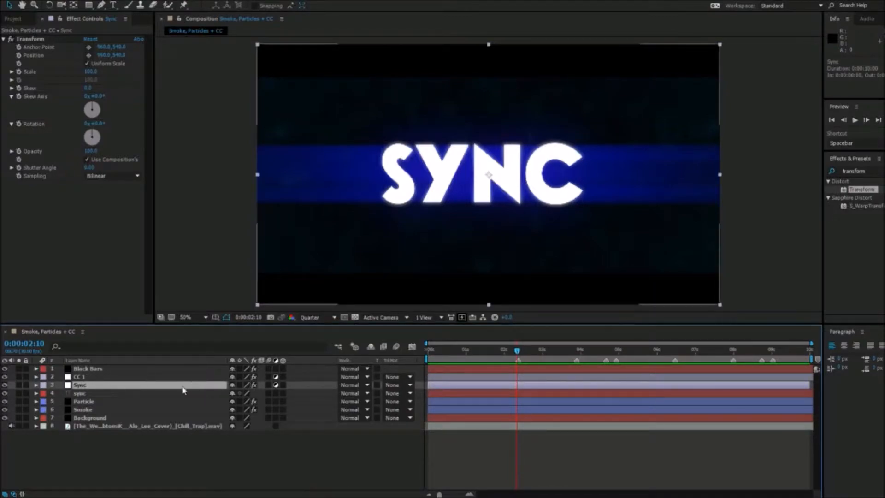
{"action": "left_click", "coordinate": [12, 19]}
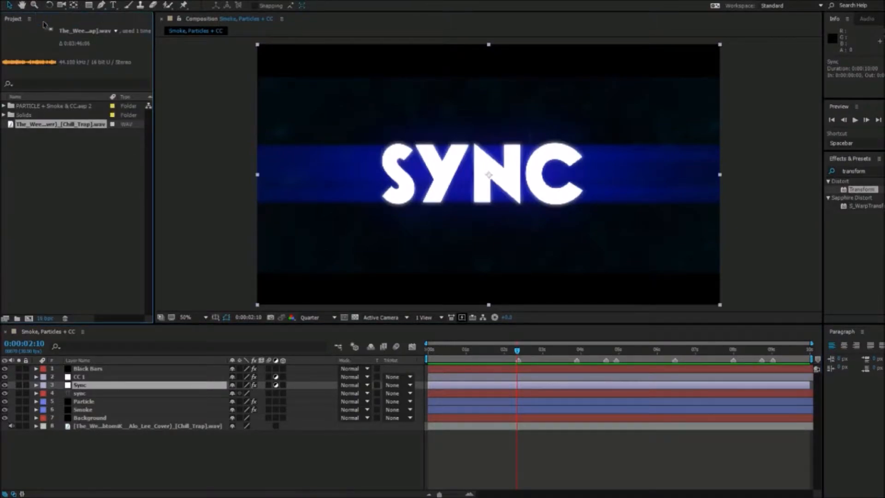
{"action": "left_click", "coordinate": [86, 2]}
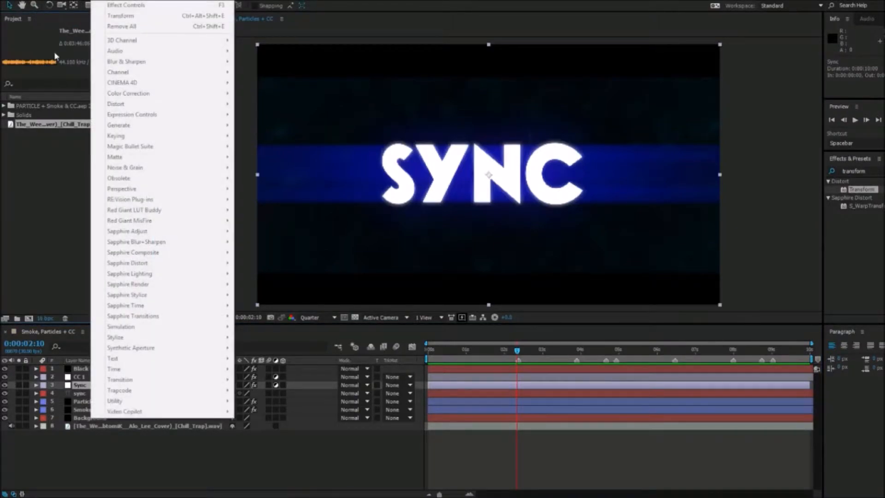
{"action": "left_click", "coordinate": [40, 185]}
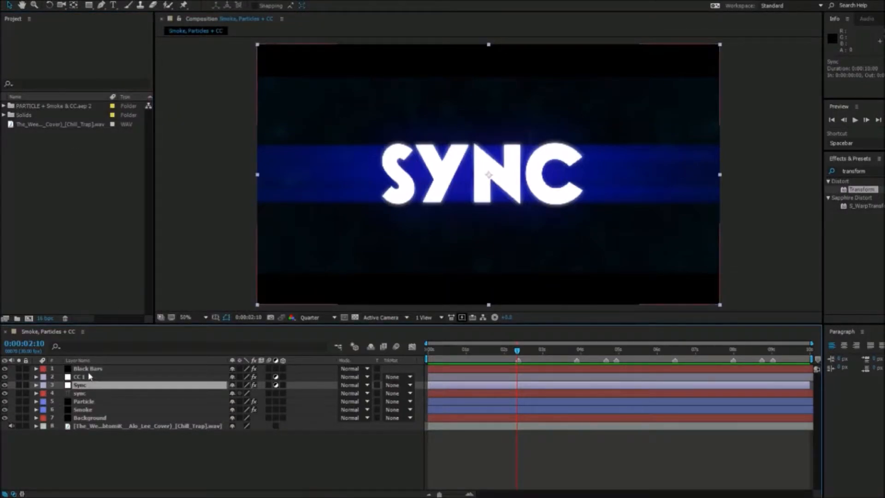
{"action": "key", "text": "F3"}
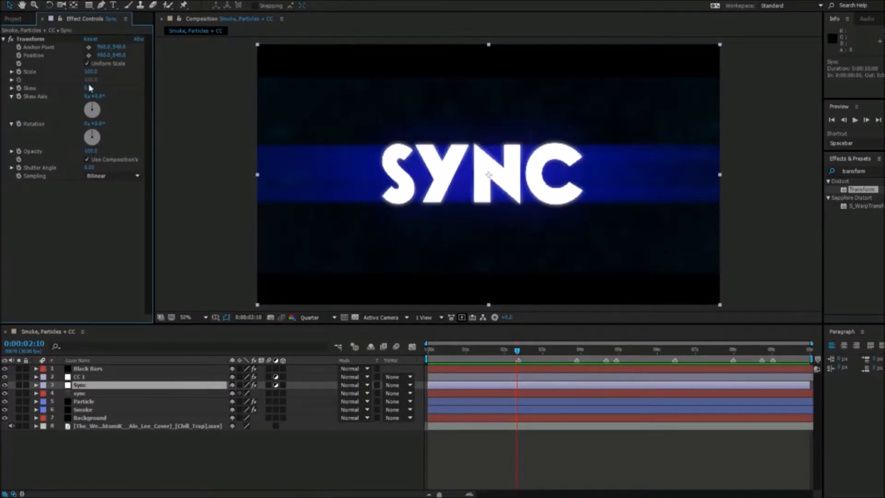
{"action": "left_click_drag", "start_coordinate": [92, 71], "coordinate": [123, 84]}
{"action": "left_click", "coordinate": [26, 79]}
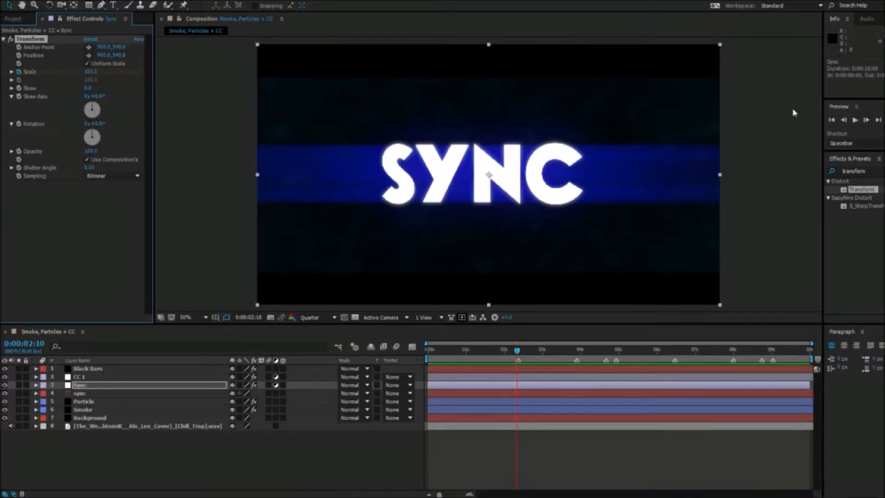
Step: Set the Transform effect's Scale to 125 one frame on, at 0:00:02:11, and reveal the Sync layer's keyframes
{"action": "left_click", "coordinate": [866, 119]}
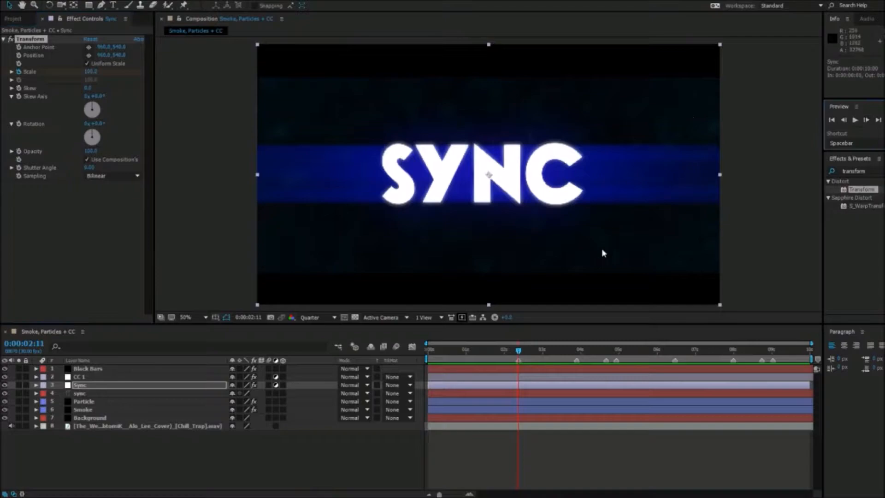
{"action": "left_click", "coordinate": [90, 72]}
{"action": "type", "text": "125"}
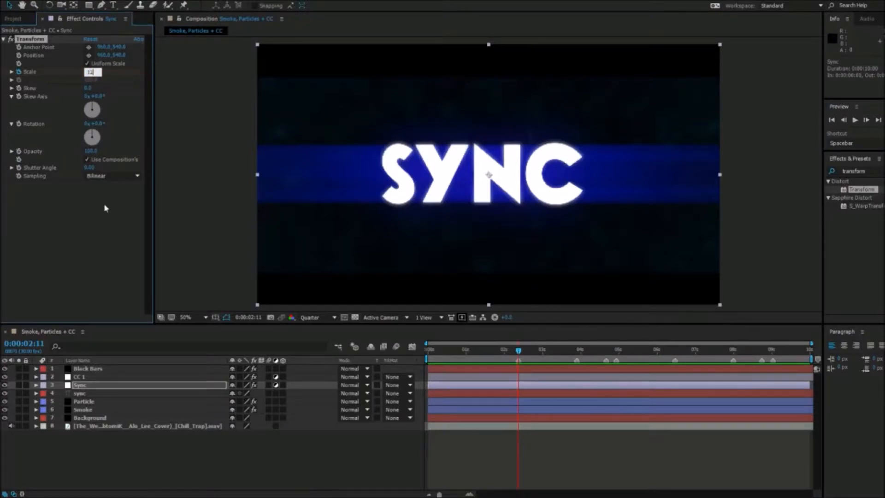
{"action": "key", "text": "Return"}
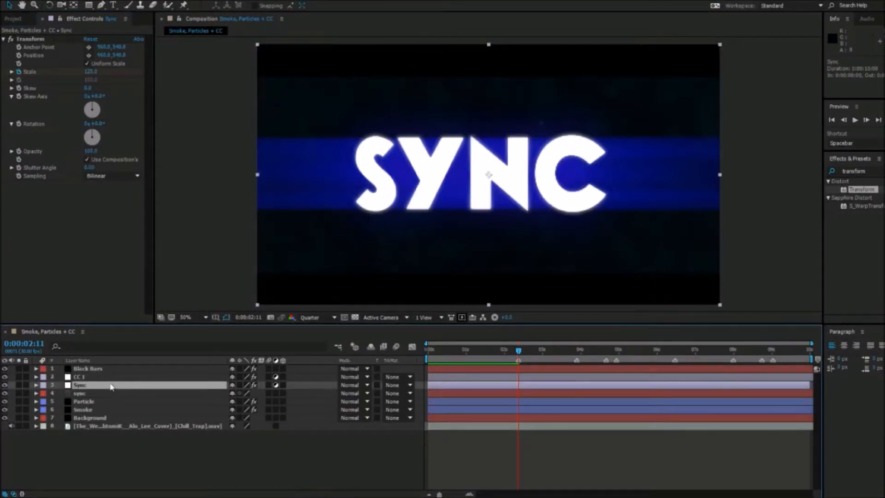
{"action": "key", "text": "u"}
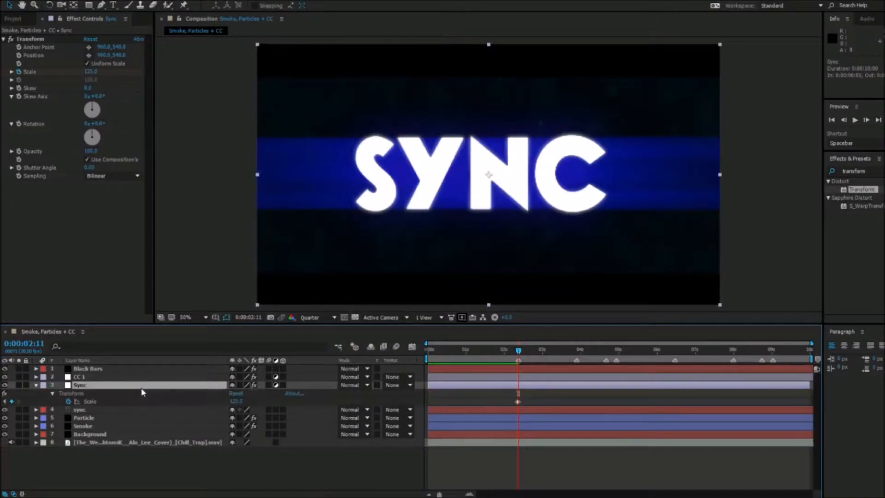
Step: Copy the Sync layer's two Scale keyframes and paste them at 0:00:03:26, just before the second marker
{"action": "mouse_move", "coordinate": [536, 400]}
{"action": "left_mouse_down"}
{"action": "mouse_move", "coordinate": [517, 401]}
{"action": "mouse_move", "coordinate": [539, 405]}
{"action": "left_mouse_up"}
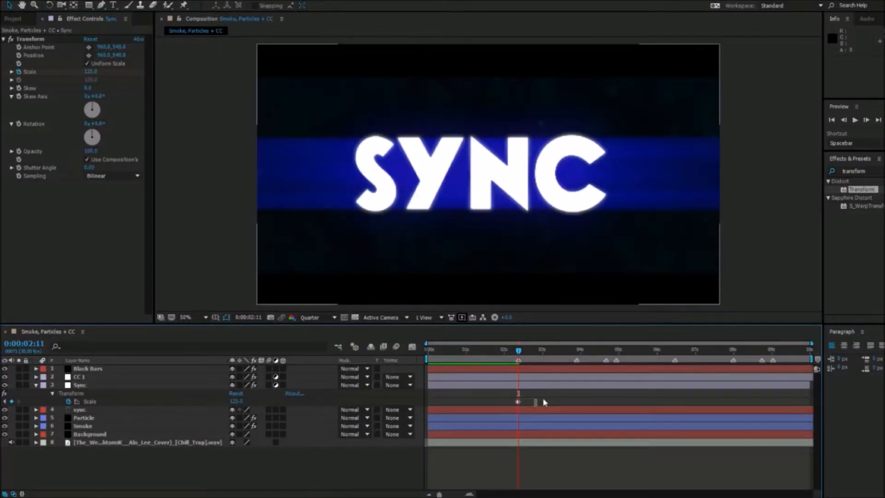
{"action": "left_click", "coordinate": [578, 350]}
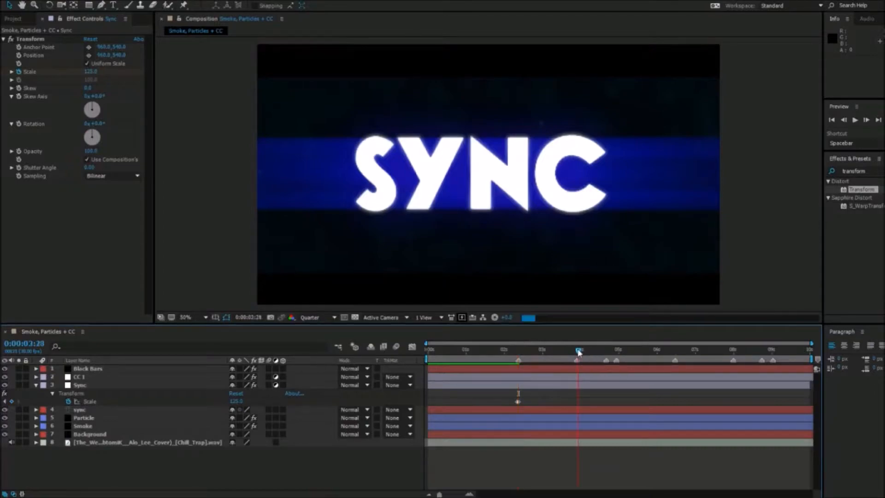
{"action": "left_click_drag", "start_coordinate": [576, 351], "coordinate": [577, 351]}
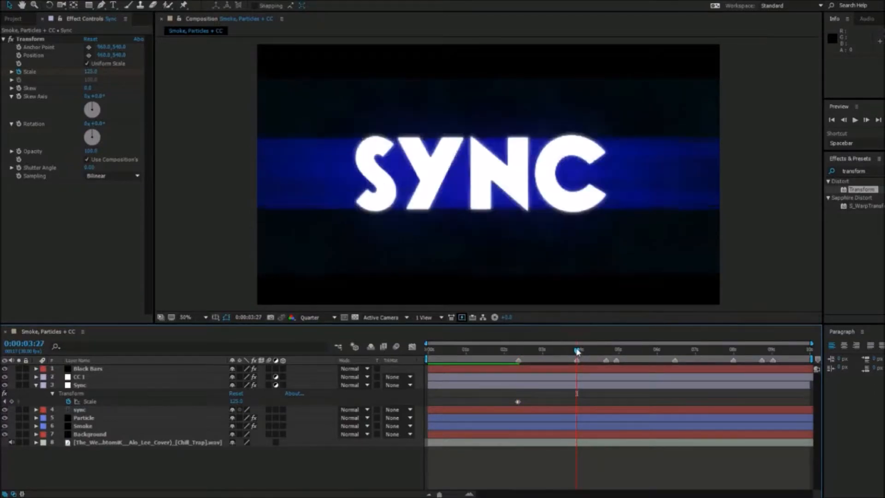
{"action": "left_click", "coordinate": [846, 119]}
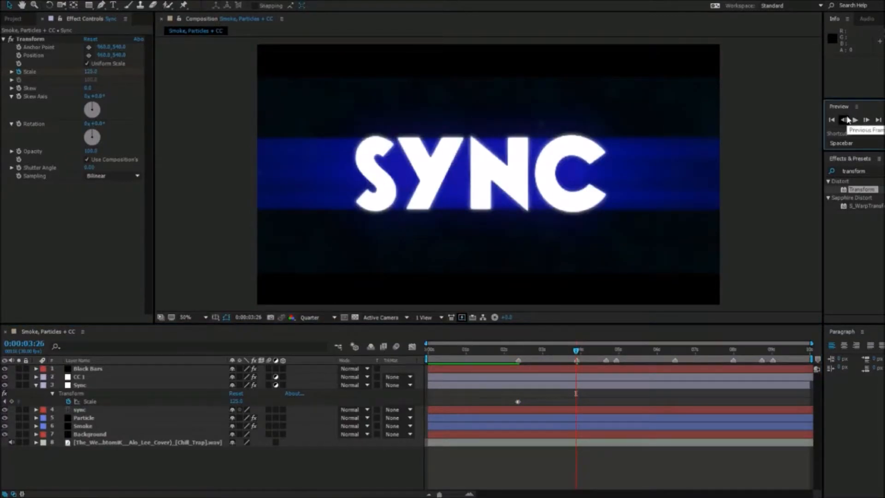
{"action": "left_click_drag", "start_coordinate": [527, 400], "coordinate": [505, 404]}
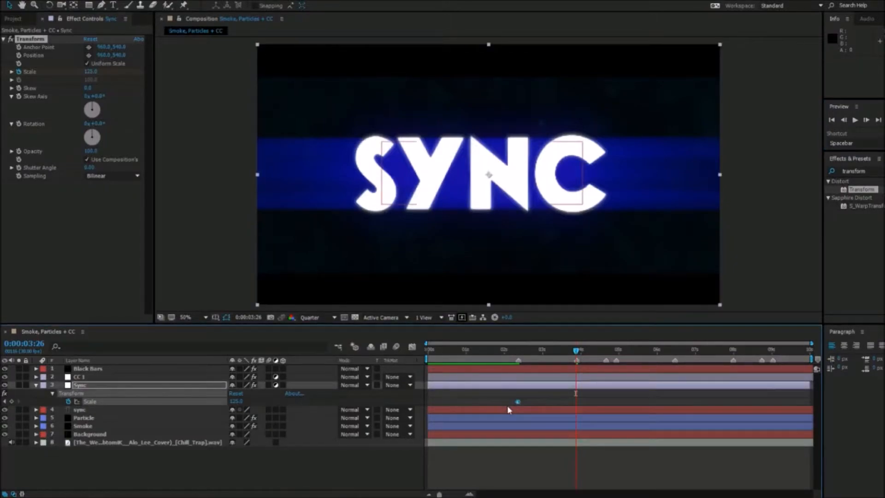
{"action": "key", "text": "ctrl+c"}
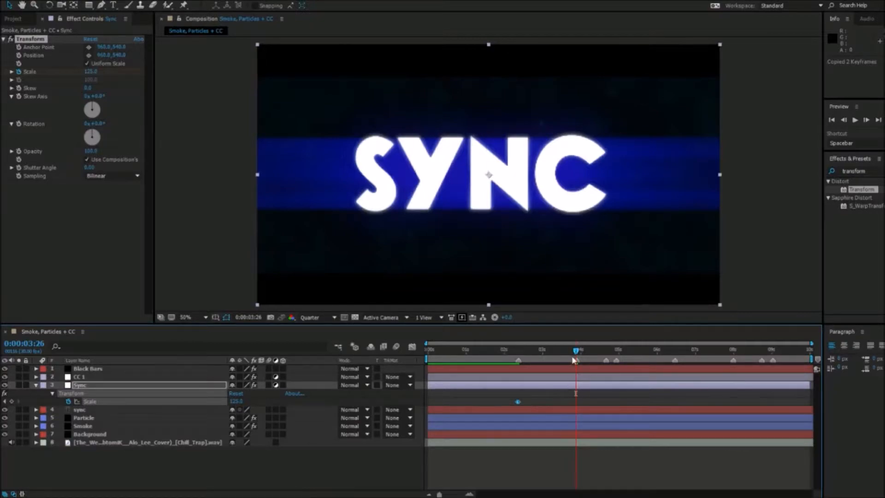
{"action": "left_click", "coordinate": [557, 403]}
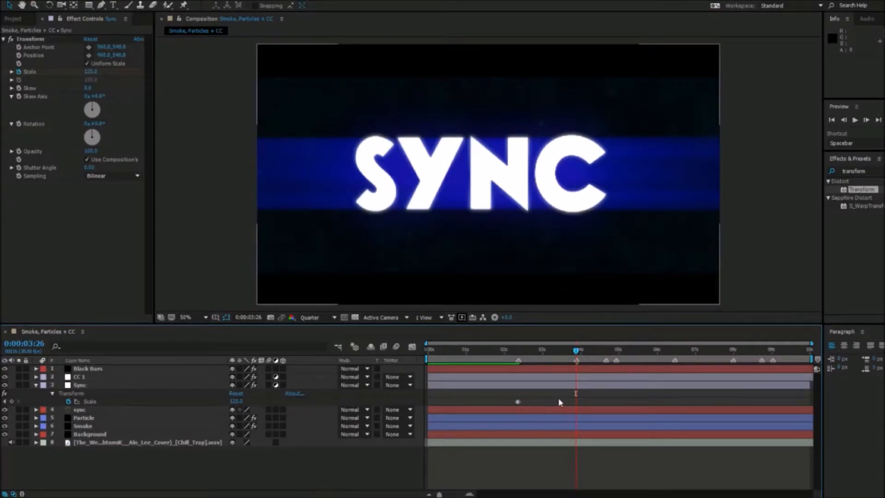
{"action": "left_click", "coordinate": [517, 402]}
{"action": "key", "text": "ctrl+v"}
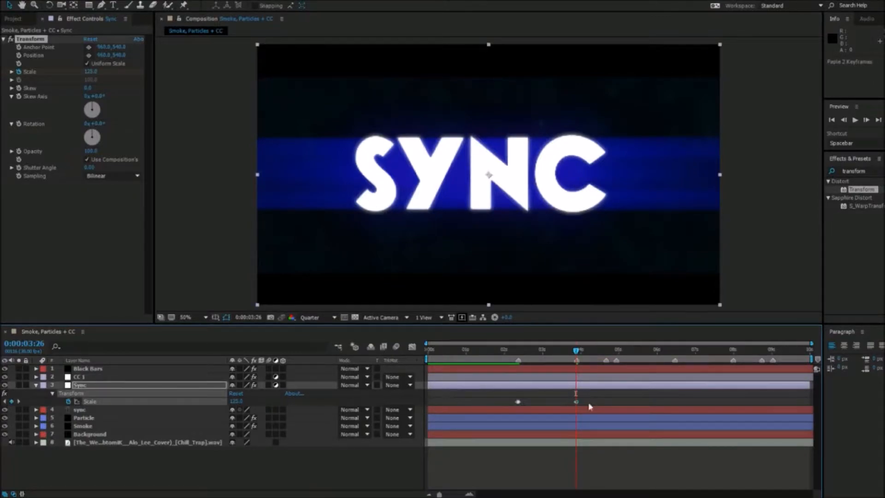
Step: Paste the pair of Scale keyframes one frame before each remaining marker, through the last one at about 0:00:09:00
{"action": "left_click_drag", "start_coordinate": [576, 353], "coordinate": [607, 347]}
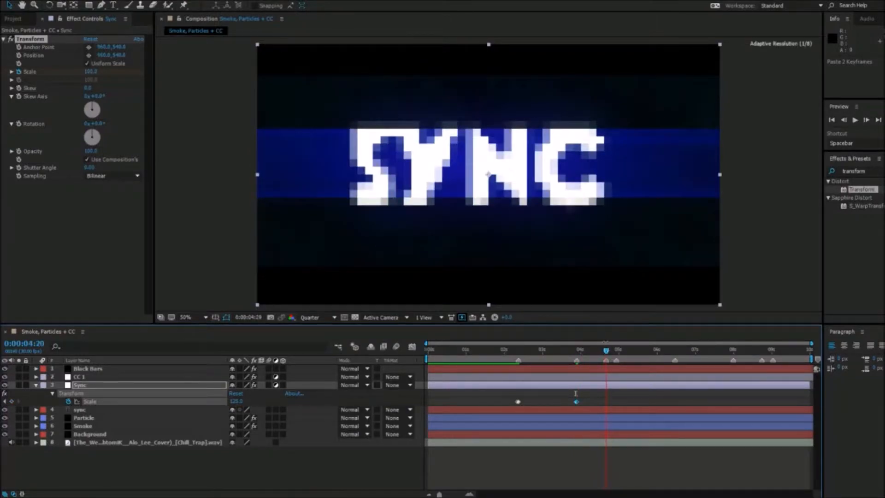
{"action": "left_click", "coordinate": [844, 120]}
{"action": "left_click_drag", "start_coordinate": [588, 403], "coordinate": [557, 400]}
{"action": "key", "text": "ctrl+c"}
{"action": "key", "text": "ctrl+v"}
{"action": "left_click_drag", "start_coordinate": [619, 351], "coordinate": [772, 350]}
{"action": "key", "text": "ctrl+v"}
{"action": "key", "text": "ctrl+v"}
{"action": "key", "text": "ctrl+v"}
{"action": "key", "text": "ctrl+v"}
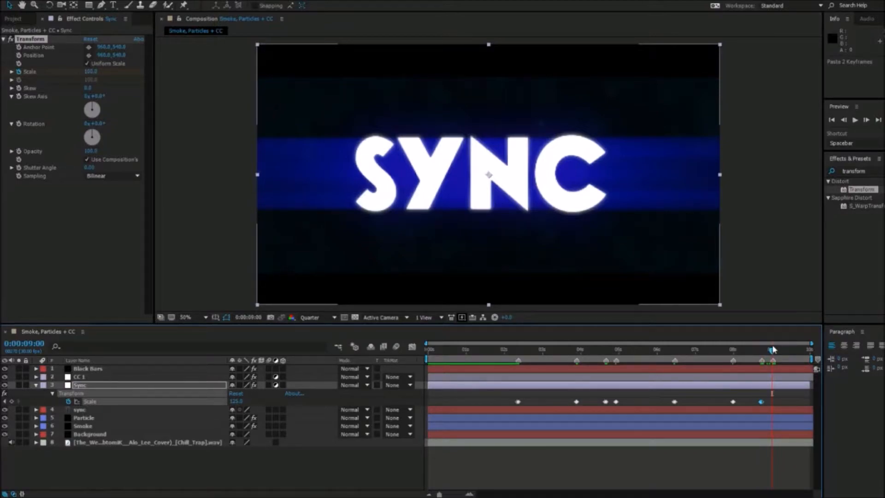
{"action": "key", "text": "ctrl+v"}
Step: Set the Transform effect's Scale to 100 at the end of the composition, 0:00:09:29
{"action": "left_click_drag", "start_coordinate": [772, 350], "coordinate": [808, 351]}
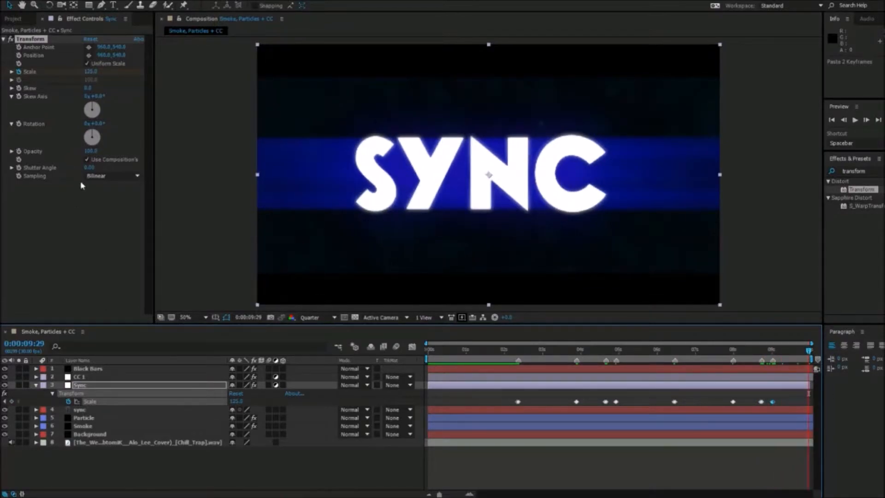
{"action": "left_click", "coordinate": [91, 72]}
{"action": "type", "text": "1"}
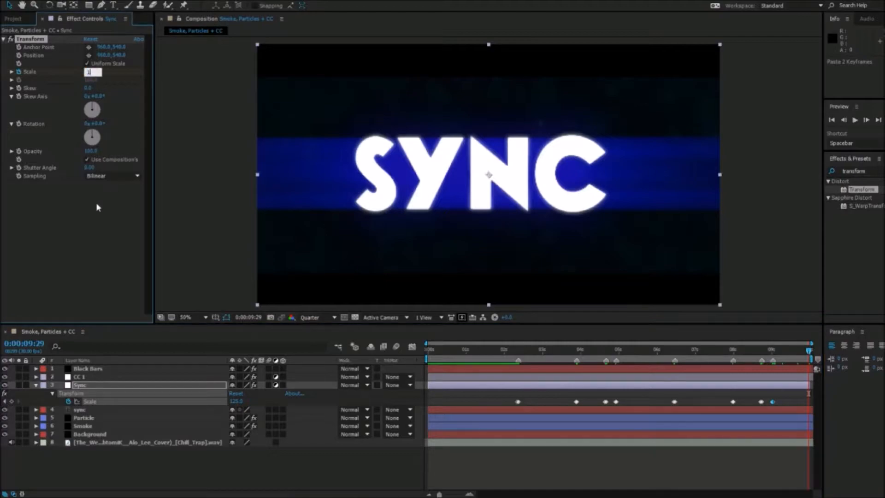
{"action": "type", "text": "00"}
{"action": "key", "text": "Return"}
Step: Play back the composition to check the scale pulses against the music
{"action": "key", "text": "space"}
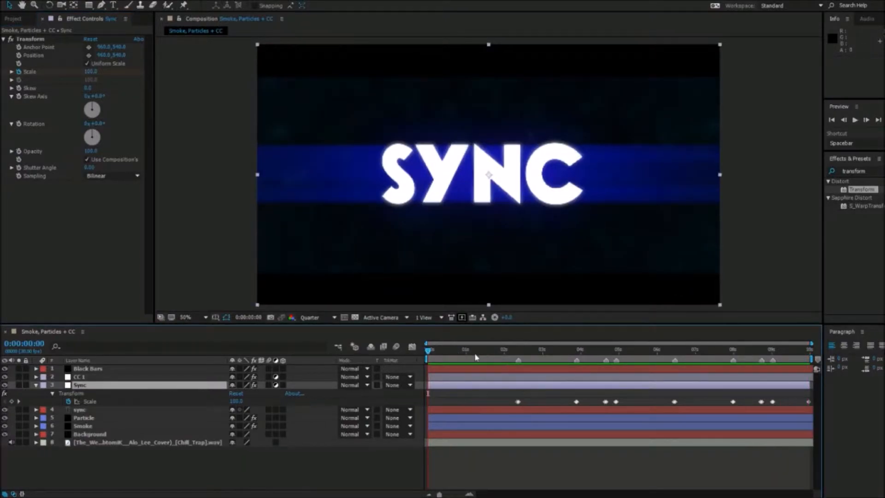
{"action": "left_click_drag", "start_coordinate": [428, 359], "coordinate": [356, 362]}
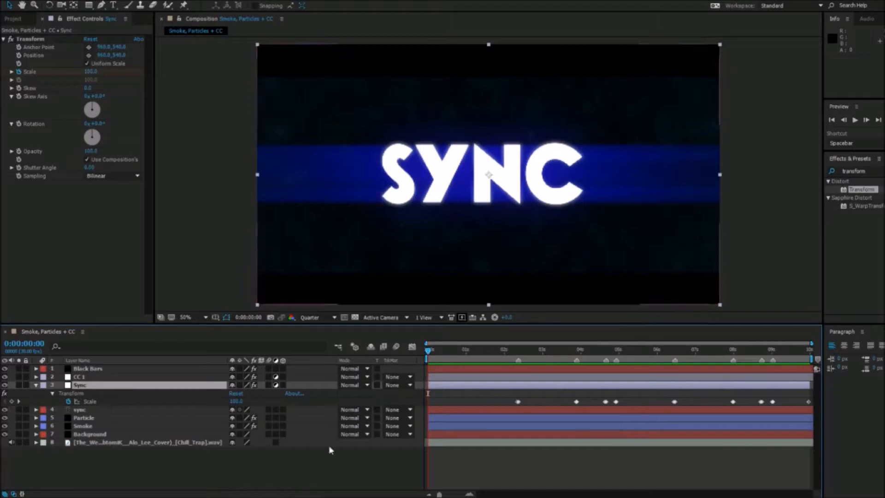
{"action": "left_click", "coordinate": [347, 458]}
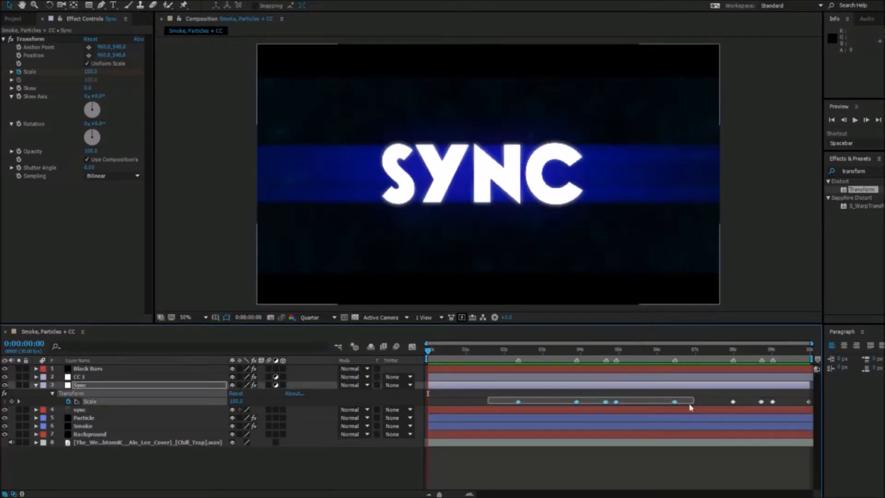
Step: Search the effects library for "s_sha" in place of the previous search term
{"action": "left_click", "coordinate": [879, 169]}
{"action": "left_click_drag", "start_coordinate": [879, 170], "coordinate": [830, 172]}
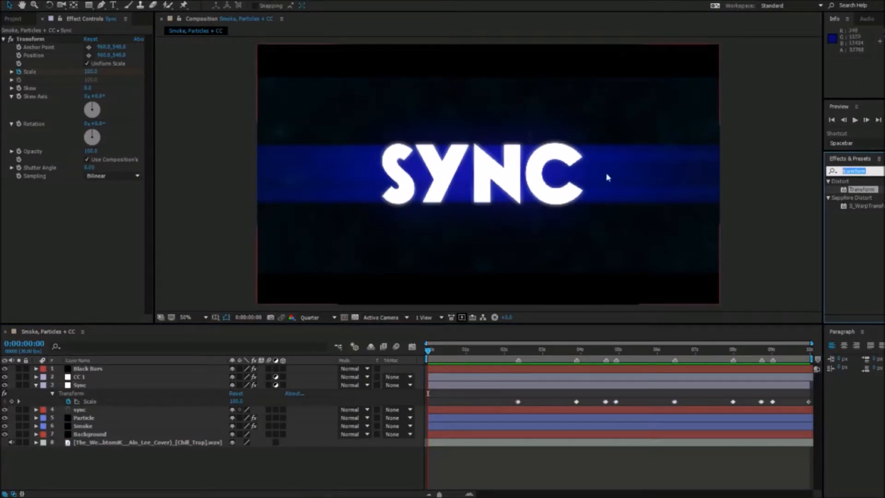
{"action": "type", "text": "s"}
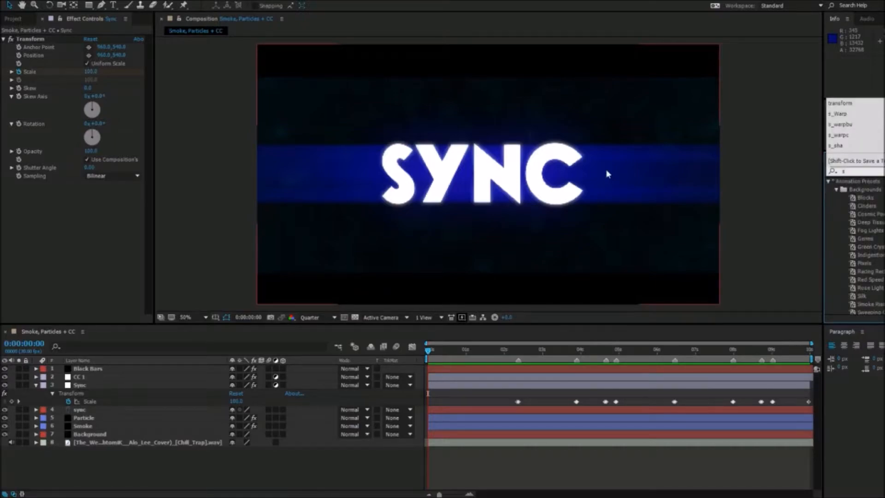
{"action": "type", "text": "_sha"}
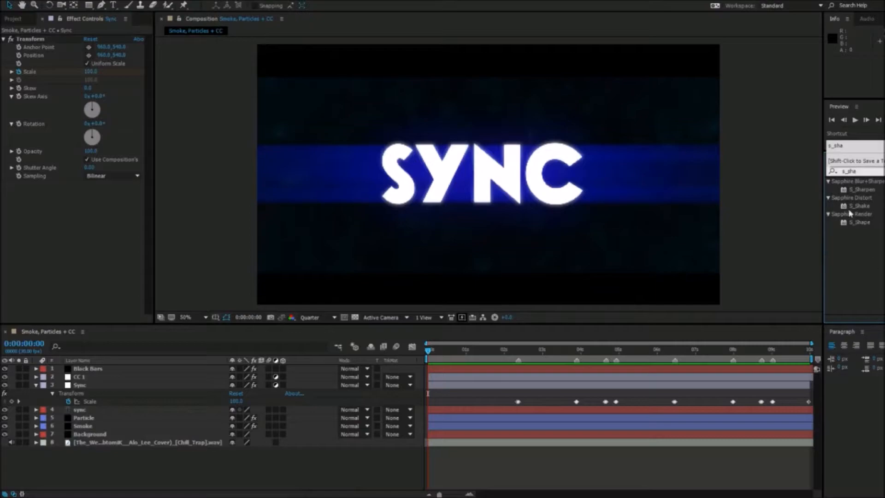
{"action": "left_click", "coordinate": [860, 205]}
{"action": "left_click_drag", "start_coordinate": [860, 206], "coordinate": [133, 385]}
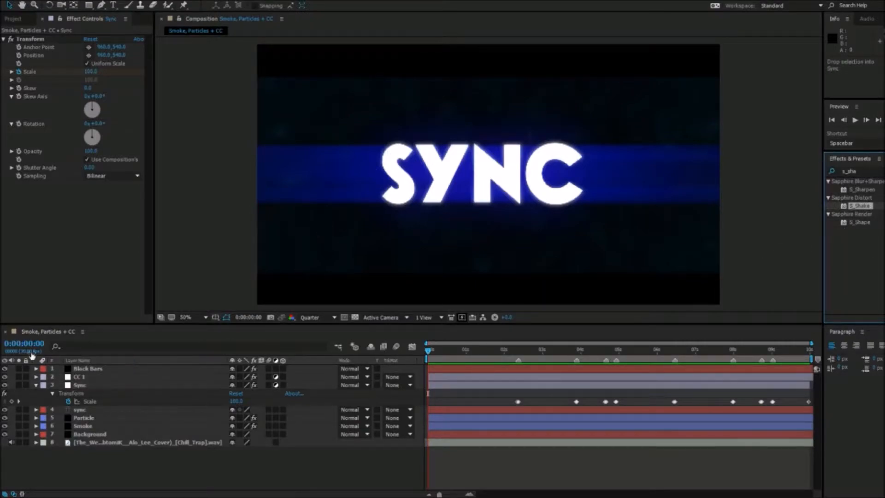
{"action": "left_click", "coordinate": [21, 218]}
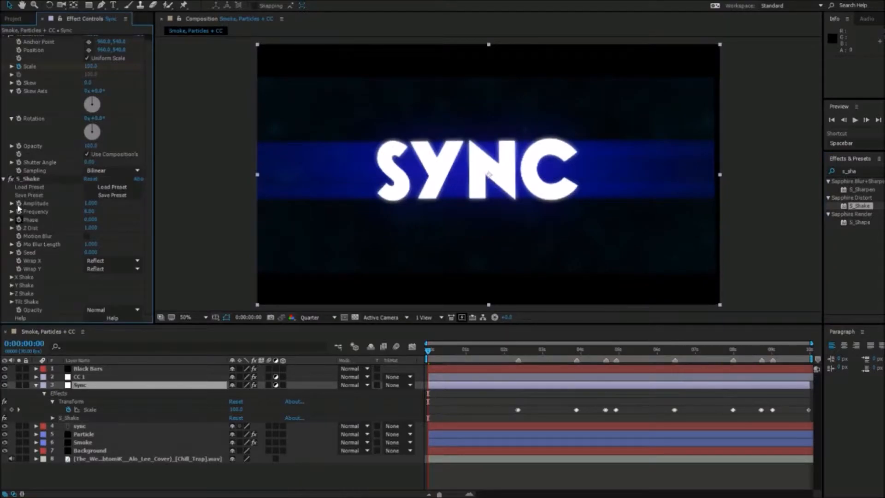
{"action": "left_click", "coordinate": [28, 179]}
{"action": "key", "text": "Delete"}
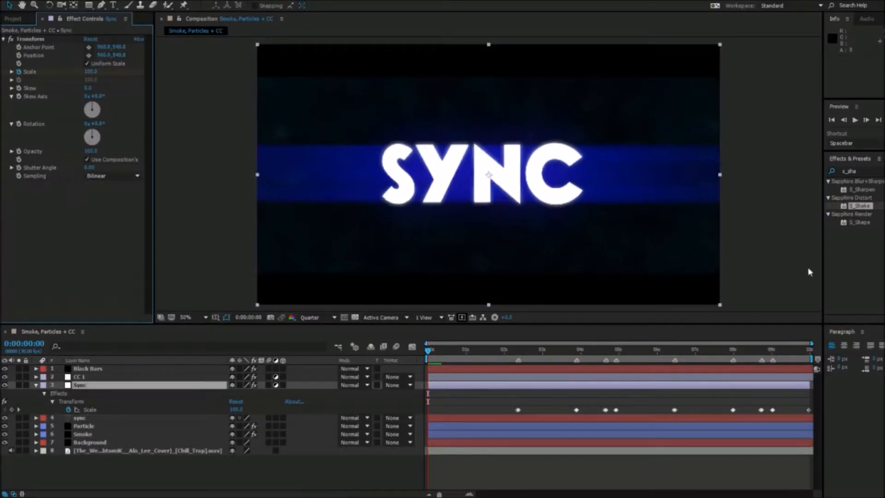
Step: Apply S_Shake to the Sync layer with Amplitude 0, Frequency 6 and Motion Blur enabled
{"action": "left_click_drag", "start_coordinate": [859, 205], "coordinate": [206, 385]}
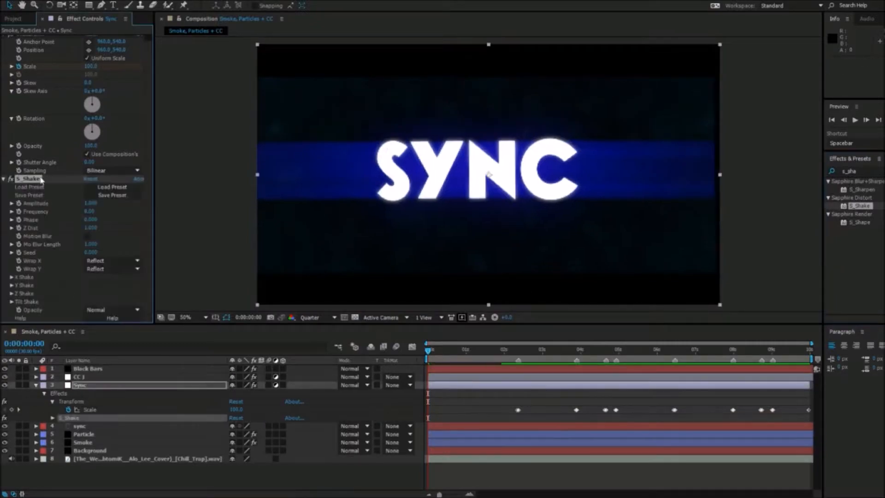
{"action": "left_click", "coordinate": [91, 203]}
{"action": "type", "text": "0"}
{"action": "key", "text": "Tab"}
{"action": "type", "text": "6"}
{"action": "key", "text": "Return"}
{"action": "left_click", "coordinate": [89, 236]}
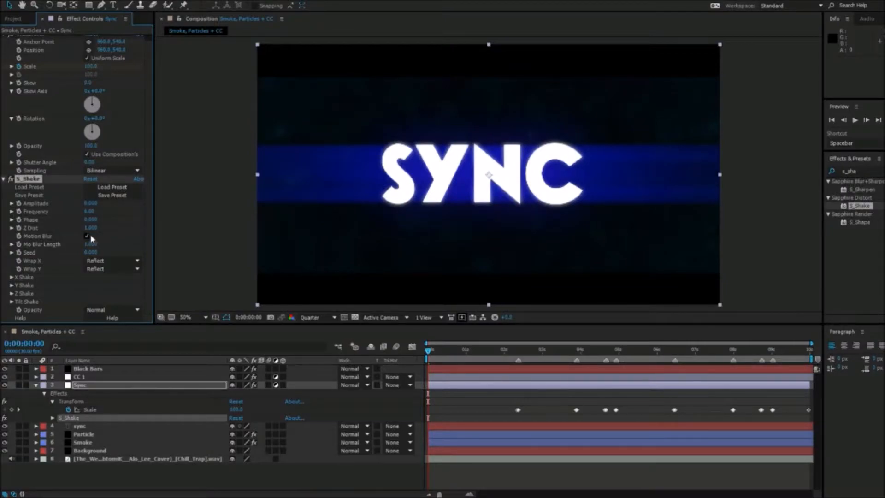
Step: Keyframe S_Shake's Amplitude at 0 on 0:00:02:10 and at 2 on the following frame, 0:00:02:11
{"action": "left_click_drag", "start_coordinate": [455, 350], "coordinate": [517, 354]}
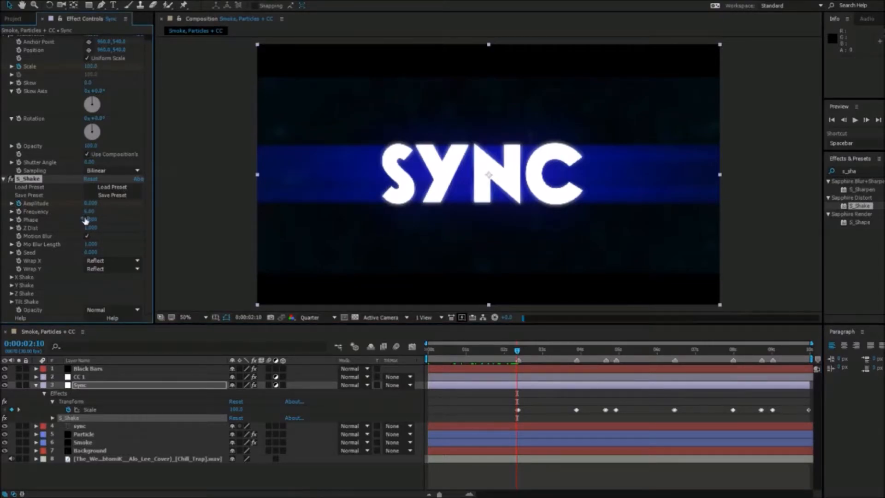
{"action": "key", "text": "Page_Down"}
{"action": "left_click", "coordinate": [91, 204]}
{"action": "type", "text": "2"}
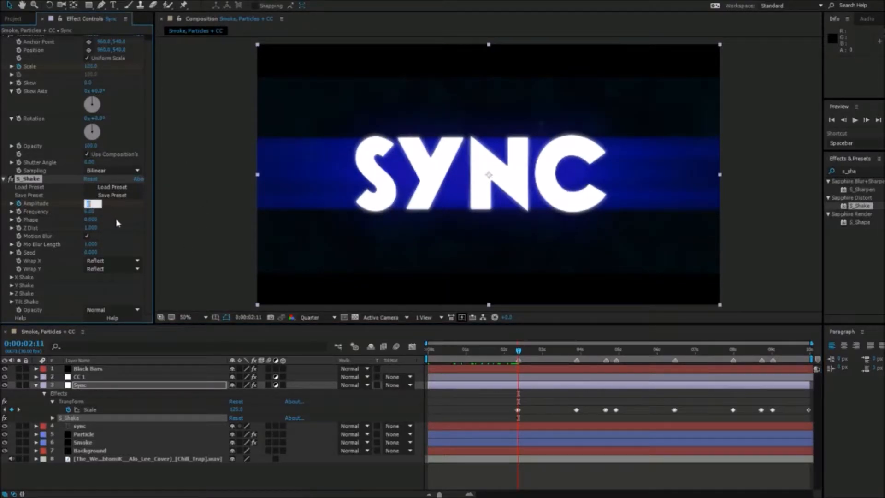
{"action": "key", "text": "Return"}
Step: Reveal the Sync layer's keyframes and copy the two Amplitude keyframes to 0:00:03:26, just before the second marker
{"action": "left_click", "coordinate": [183, 385]}
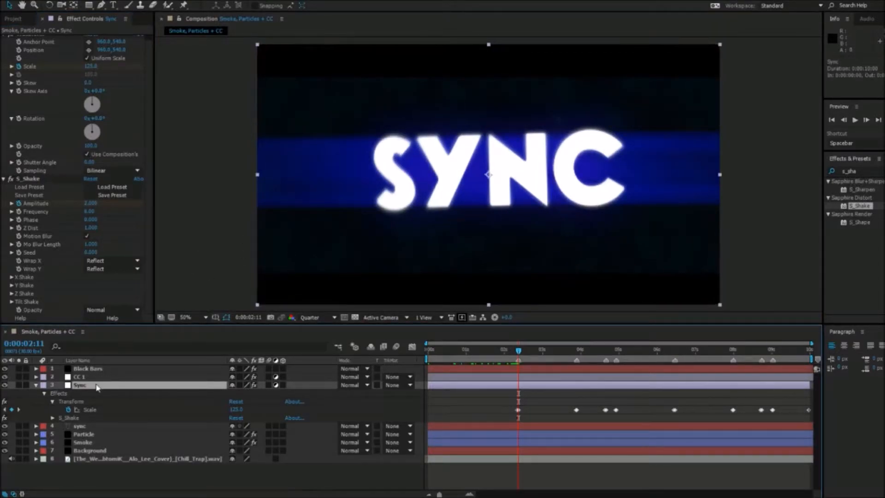
{"action": "key", "text": "u"}
{"action": "key", "text": "u"}
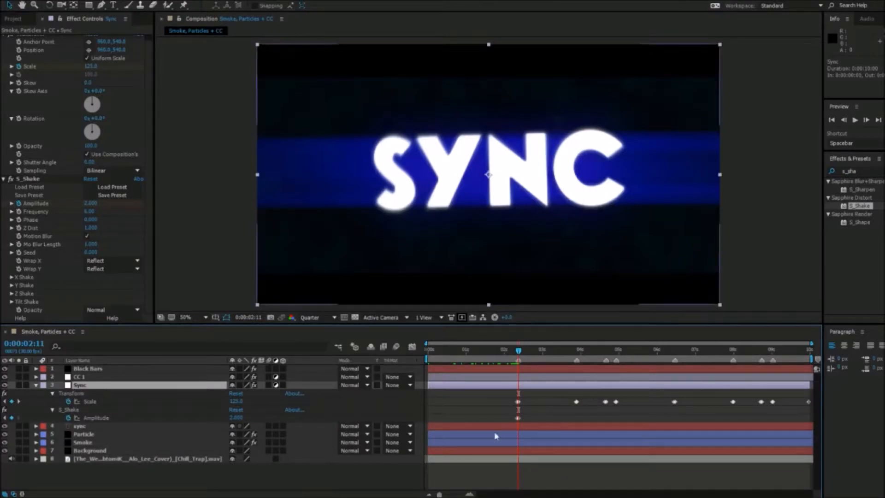
{"action": "left_click_drag", "start_coordinate": [537, 412], "coordinate": [492, 430]}
{"action": "key", "text": "ctrl+c"}
{"action": "left_click", "coordinate": [576, 351]}
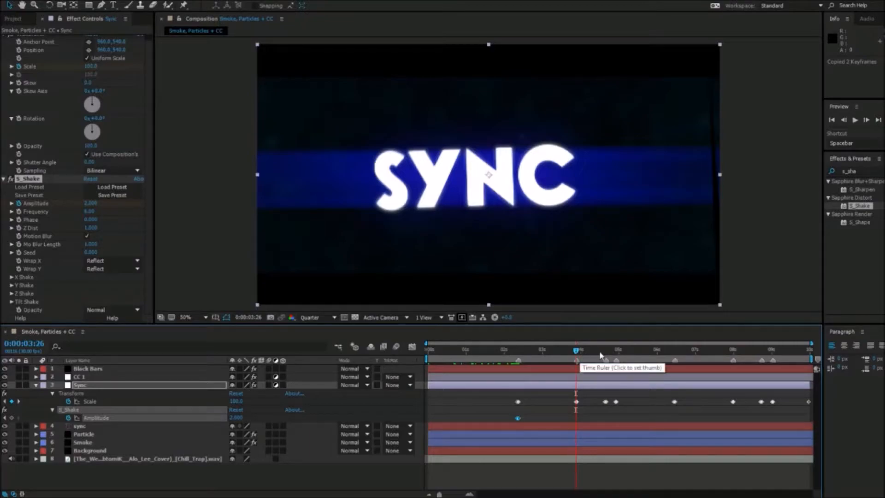
{"action": "key", "text": "ctrl+v"}
Step: Paste the pair of Amplitude keyframes just before each remaining marker, in line with the Scale keyframes
{"action": "left_click_drag", "start_coordinate": [578, 357], "coordinate": [809, 352]}
{"action": "key", "text": "ctrl+v"}
{"action": "key", "text": "ctrl+v"}
{"action": "key", "text": "ctrl+v"}
{"action": "key", "text": "ctrl+v"}
{"action": "key", "text": "ctrl+v"}
{"action": "key", "text": "ctrl+v"}
Step: Set S_Shake's Amplitude to 0 at the end of the composition, in line with the last Scale keyframe
{"action": "left_click", "coordinate": [90, 204]}
{"action": "type", "text": "0"}
{"action": "key", "text": "Return"}
Step: Play back the composition to check the shake against the music, dismissing the auto-save error
{"action": "key", "text": "space"}
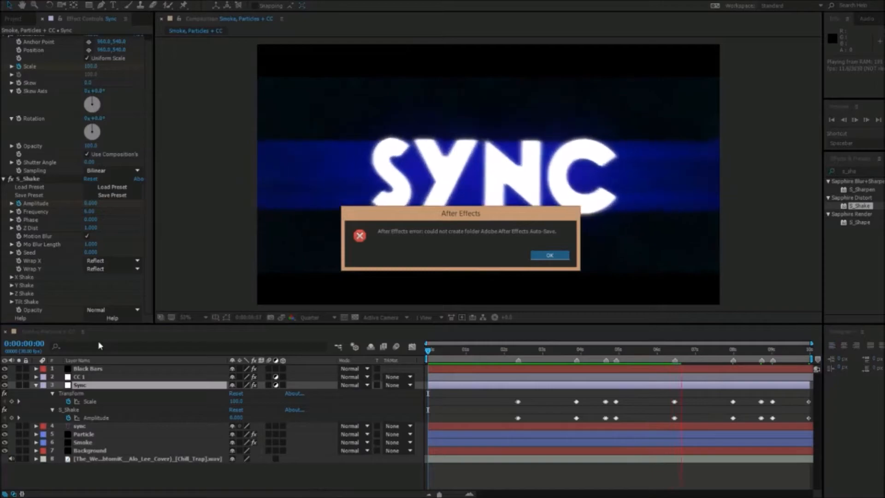
{"action": "left_click", "coordinate": [550, 255]}
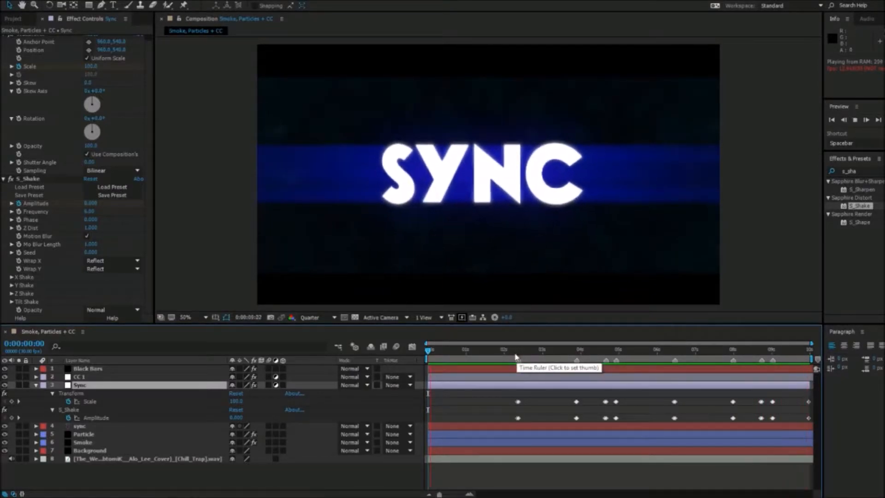
{"action": "key", "text": "space"}
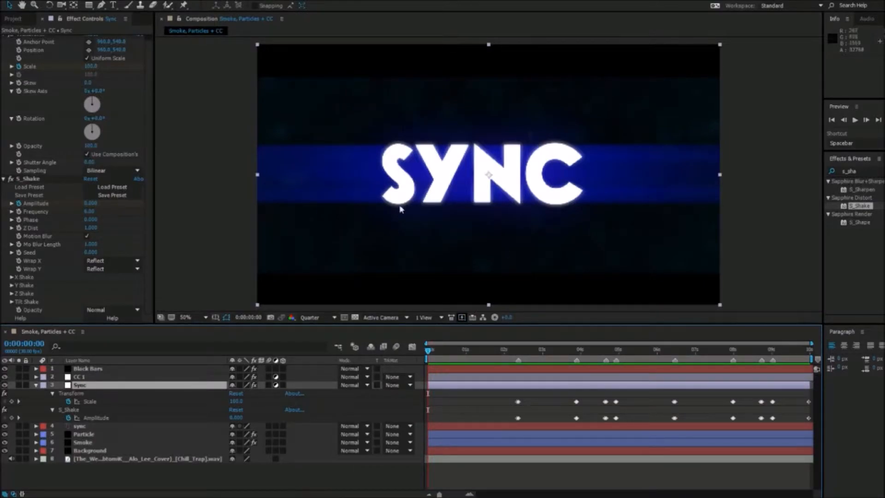
{"action": "key", "text": "space"}
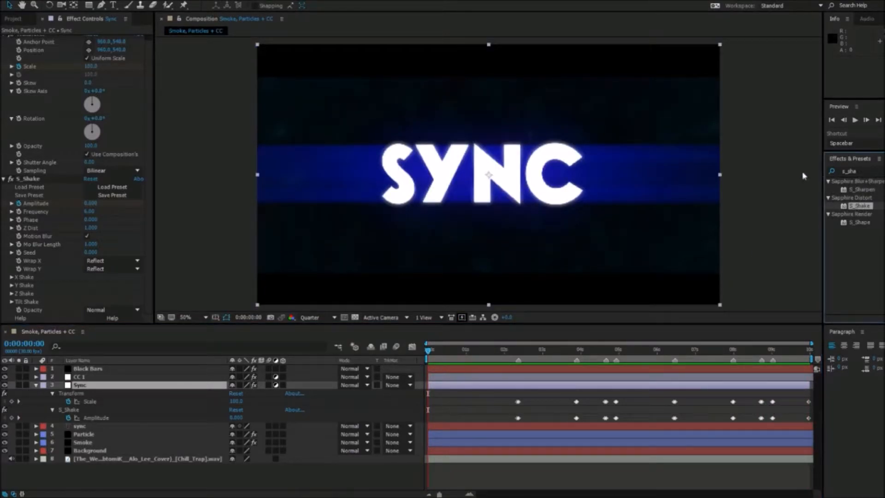
Step: Search the effects library for "twitch" and apply Video Copilot's Twitch effect to the Sync layer
{"action": "left_click", "coordinate": [853, 171]}
{"action": "type", "text": "t"}
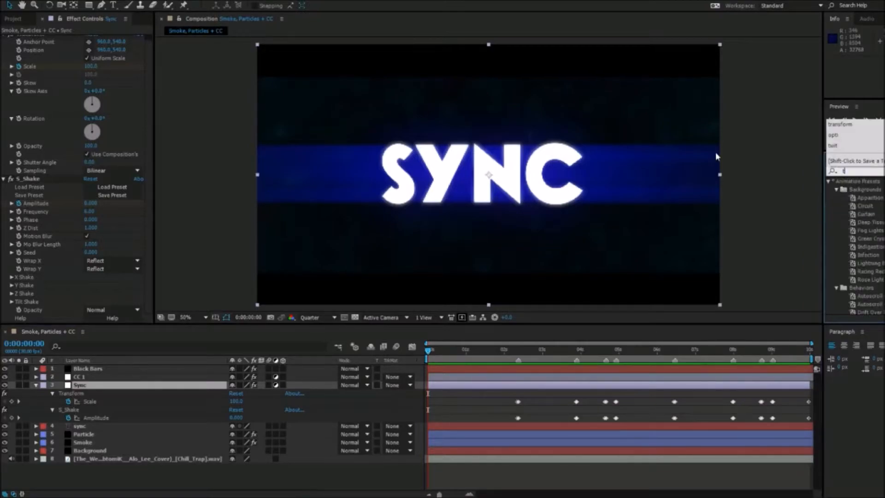
{"action": "type", "text": "witch"}
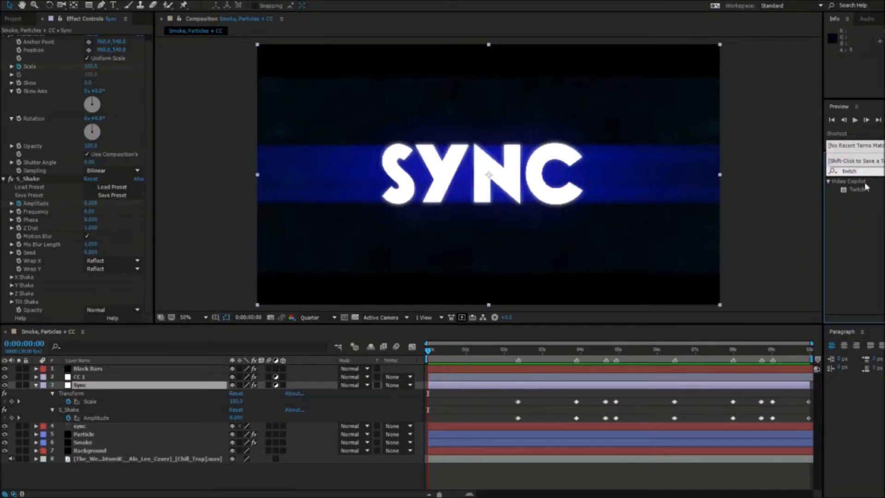
{"action": "key", "text": "Return"}
{"action": "left_click", "coordinate": [856, 189]}
{"action": "left_click_drag", "start_coordinate": [858, 191], "coordinate": [86, 385]}
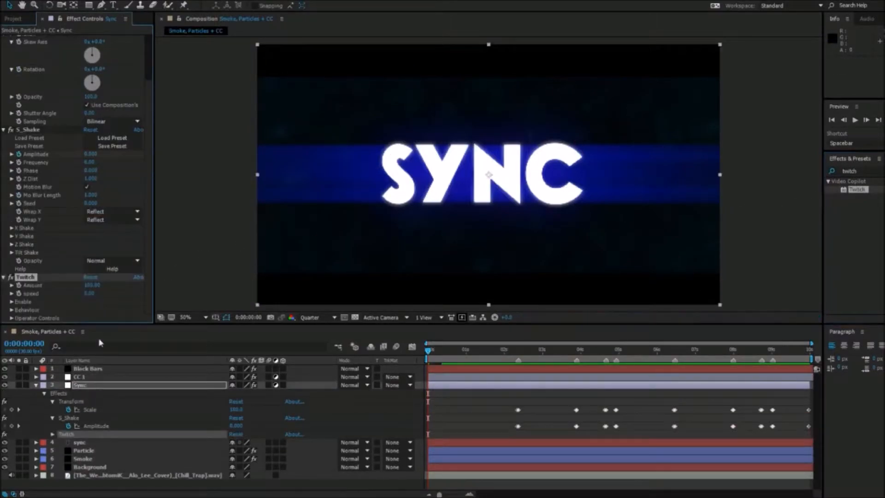
Step: Set the Twitch effect's Speed to 20 and its Amount to 0
{"action": "left_click", "coordinate": [90, 293]}
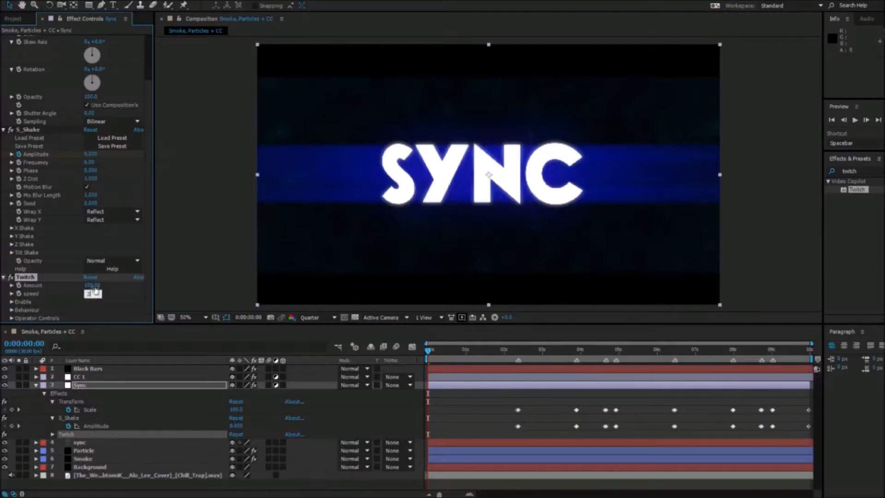
{"action": "type", "text": "20"}
{"action": "key", "text": "shift+Tab"}
{"action": "type", "text": "0"}
{"action": "key", "text": "Return"}
Step: Enable the Slide operator in the Twitch effect
{"action": "left_click", "coordinate": [11, 301]}
{"action": "scroll", "coordinate": [10, 297], "scroll_direction": "down", "scroll_amount": 2}
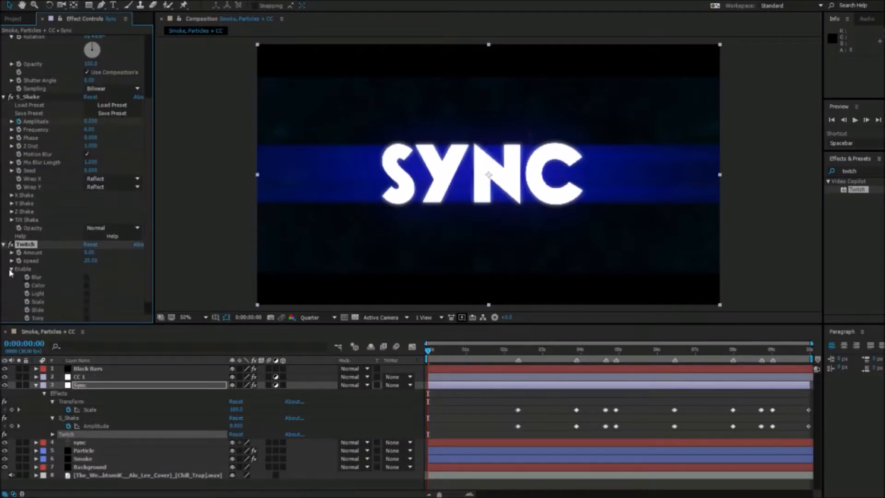
{"action": "left_click", "coordinate": [87, 293]}
Step: Set Twitch's Slide Motion Blur to 50 and Slide RGB Split to 15 in the Slide operator controls
{"action": "left_click", "coordinate": [11, 318]}
{"action": "scroll", "coordinate": [12, 317], "scroll_direction": "down", "scroll_amount": 2}
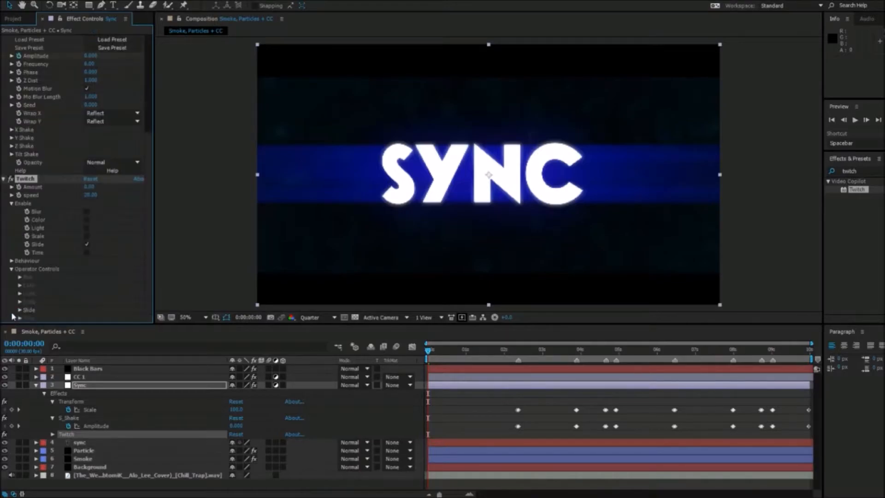
{"action": "left_click", "coordinate": [20, 310]}
{"action": "scroll", "coordinate": [20, 309], "scroll_direction": "down", "scroll_amount": 3}
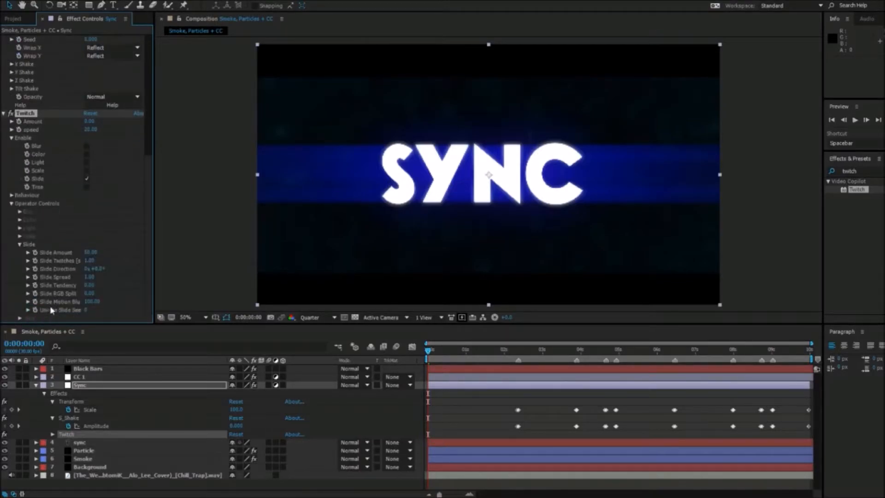
{"action": "left_click", "coordinate": [92, 302]}
{"action": "type", "text": "50"}
{"action": "left_click", "coordinate": [90, 293]}
{"action": "type", "text": "15"}
{"action": "left_click", "coordinate": [113, 299]}
Step: Add the first Twitch Amount keyframe at 0:00:02:10, just before the first beat marker
{"action": "scroll", "coordinate": [111, 303], "scroll_direction": "up", "scroll_amount": 5}
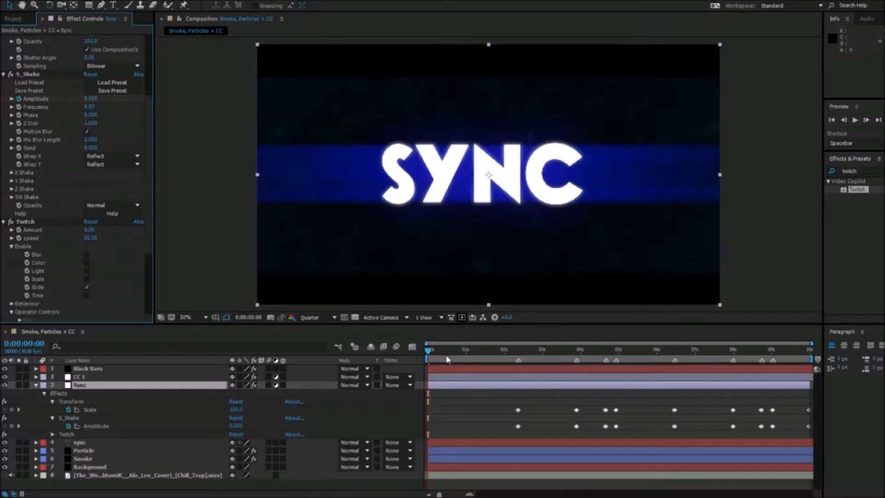
{"action": "left_click_drag", "start_coordinate": [447, 359], "coordinate": [517, 360]}
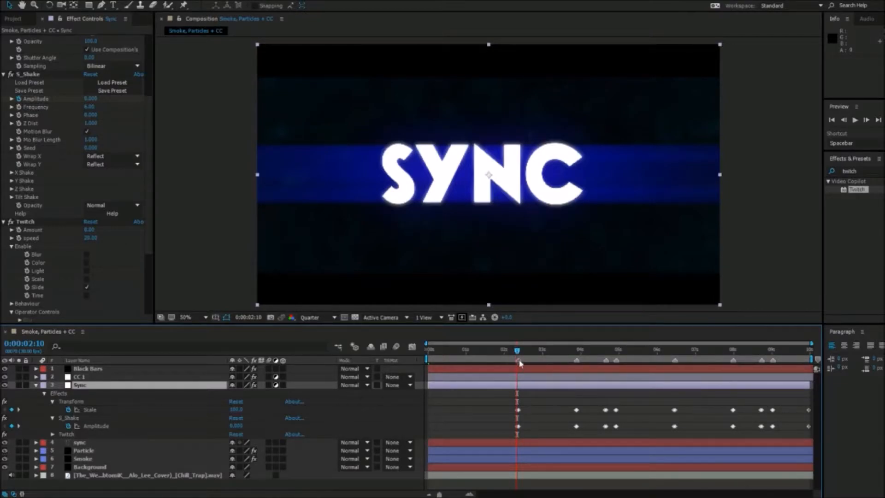
{"action": "left_click", "coordinate": [19, 234]}
Step: Reveal the Sync layer's modified properties in the timeline and collapse Twitch's Enable and Operator Controls groups
{"action": "left_click", "coordinate": [89, 388]}
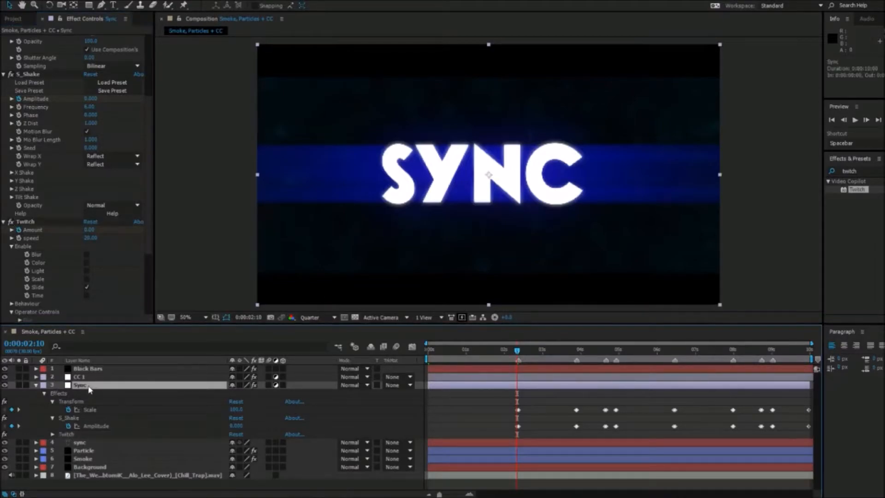
{"action": "key", "text": "u"}
{"action": "key", "text": "u"}
{"action": "key", "text": "u"}
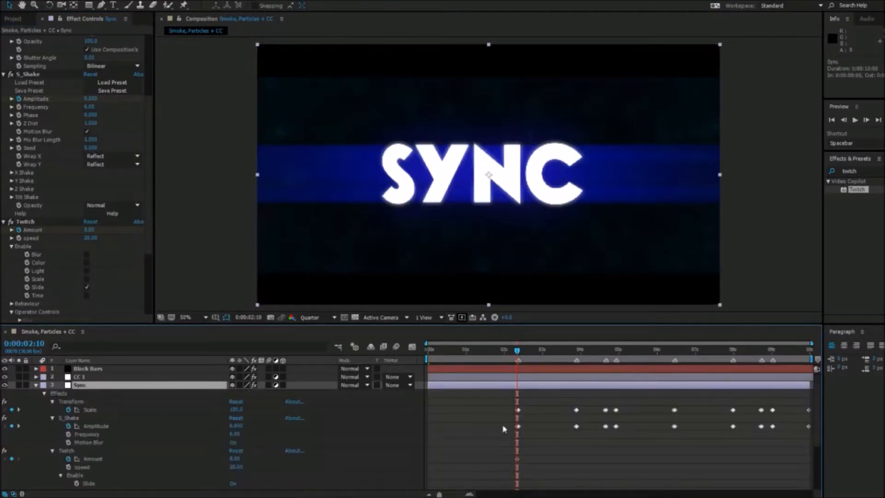
{"action": "scroll", "coordinate": [158, 458], "scroll_direction": "down", "scroll_amount": 1}
{"action": "left_click", "coordinate": [61, 450]}
{"action": "left_click", "coordinate": [60, 457]}
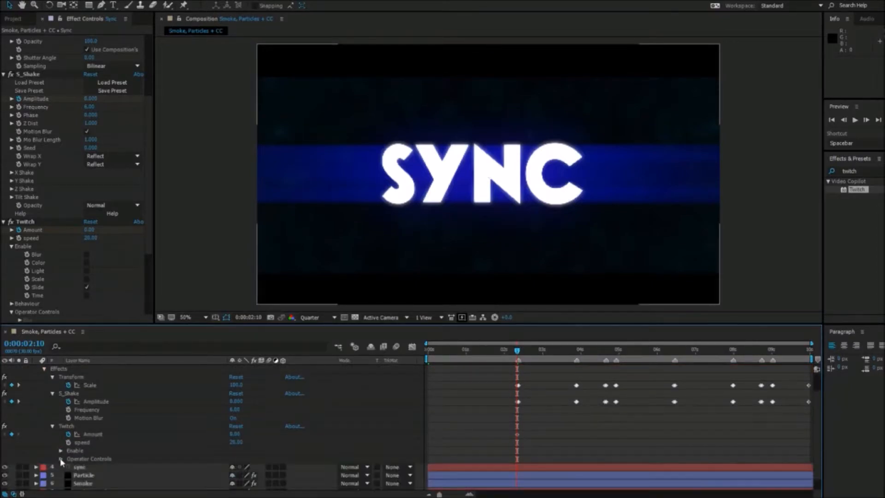
{"action": "scroll", "coordinate": [270, 458], "scroll_direction": "up", "scroll_amount": 1}
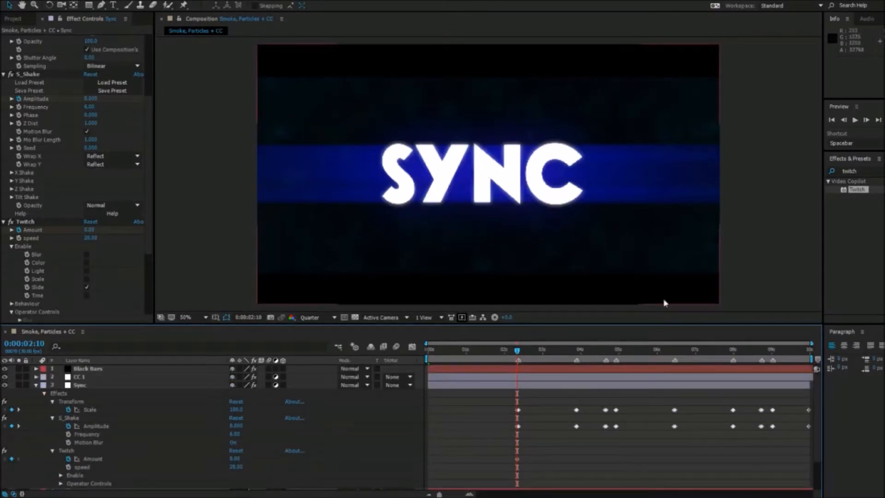
Step: Advance one frame to 0:00:02:11 and set Twitch's Amount to 7
{"action": "left_click", "coordinate": [866, 120]}
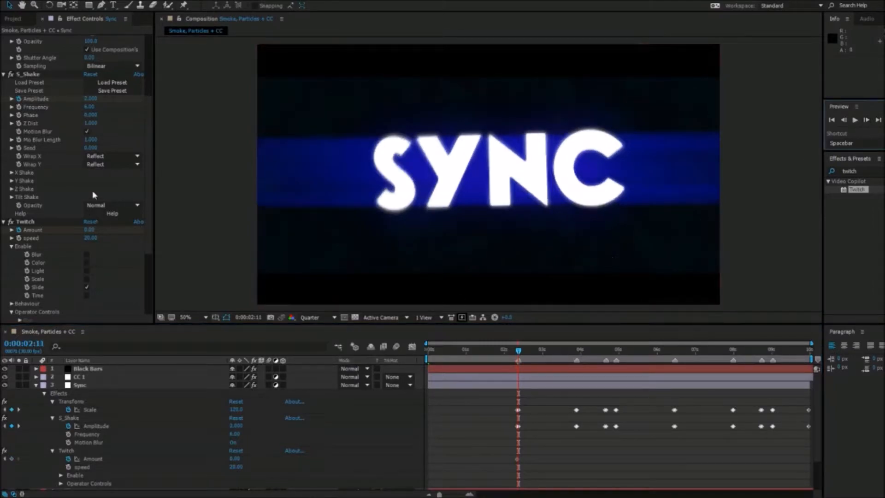
{"action": "left_click", "coordinate": [90, 230]}
{"action": "type", "text": "7"}
{"action": "key", "text": "Return"}
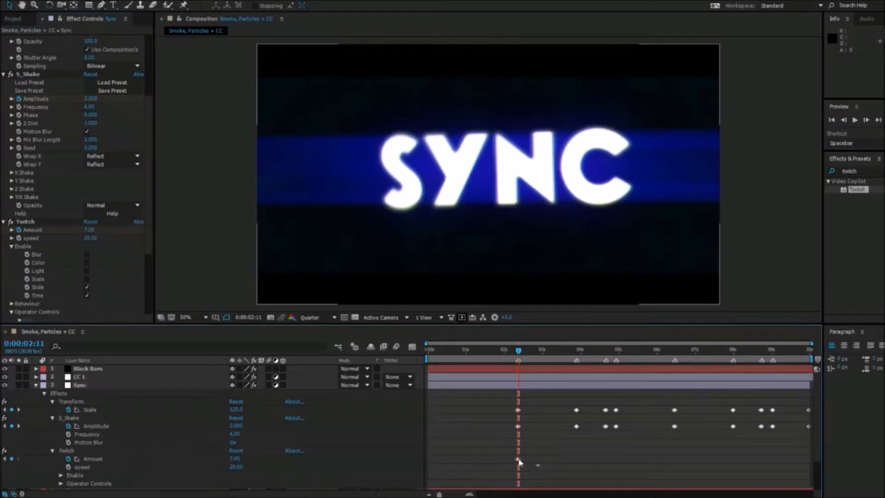
Step: Copy the two Twitch Amount keyframes and paste them at every remaining beat marker, in line with the Scale keyframes
{"action": "left_click_drag", "start_coordinate": [534, 468], "coordinate": [490, 453]}
{"action": "key", "text": "ctrl+c"}
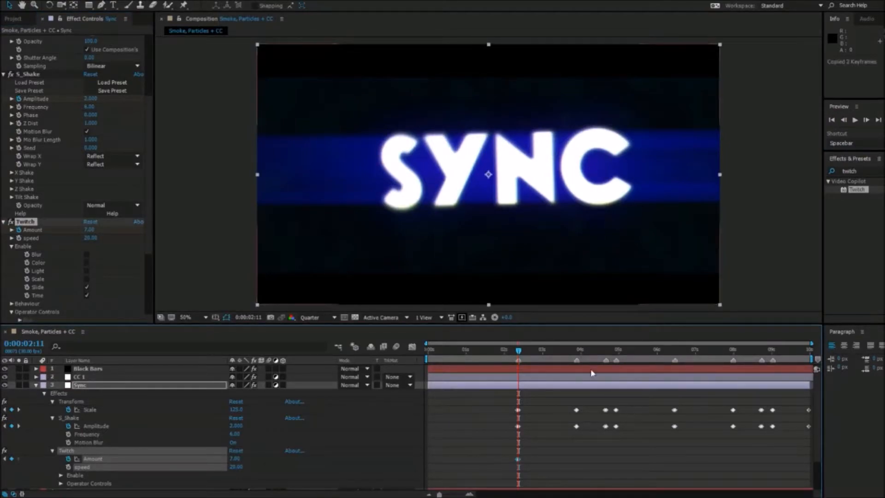
{"action": "left_click", "coordinate": [577, 353]}
{"action": "key", "text": "ctrl+v"}
{"action": "left_click", "coordinate": [605, 352]}
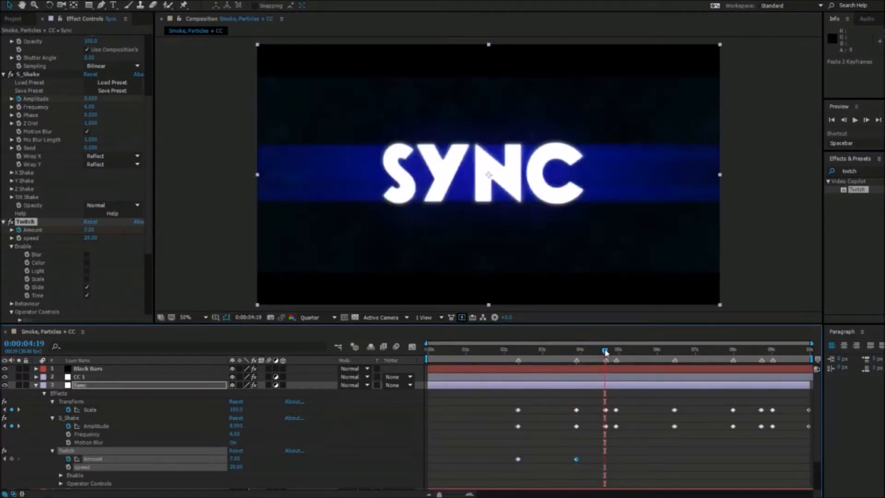
{"action": "left_click", "coordinate": [615, 353]}
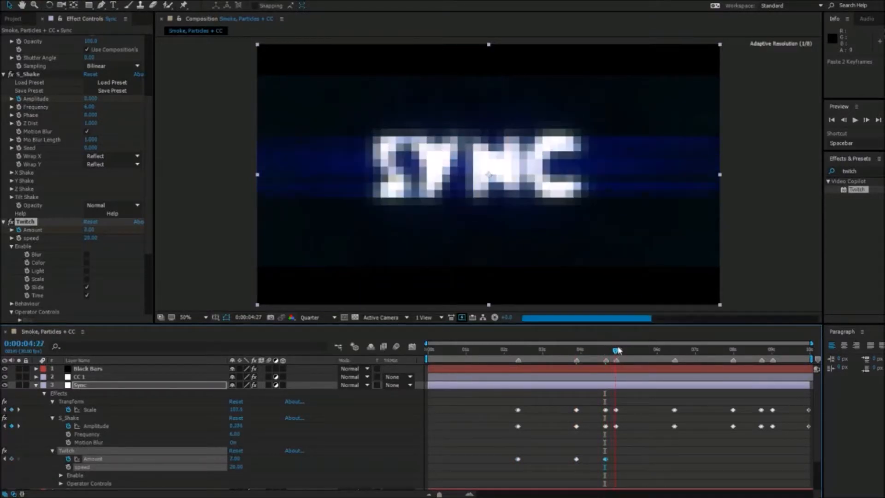
{"action": "key", "text": "ctrl+v"}
{"action": "left_click_drag", "start_coordinate": [627, 355], "coordinate": [808, 353]}
{"action": "key", "text": "ctrl+v"}
{"action": "key", "text": "ctrl+v"}
{"action": "key", "text": "ctrl+v"}
{"action": "key", "text": "ctrl+v"}
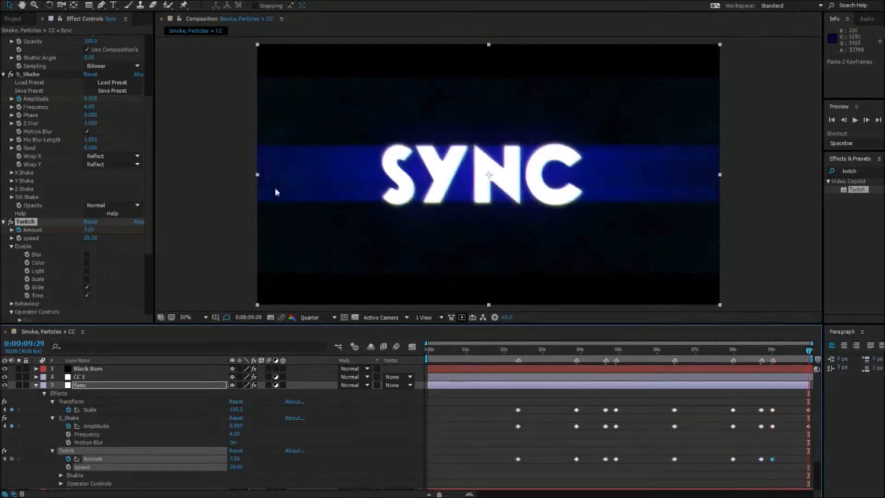
Step: Set Twitch's Amount to 0 at the end of the composition, then preview the result and return to the start
{"action": "left_click_drag", "start_coordinate": [83, 229], "coordinate": [69, 230]}
{"action": "key", "text": "space"}
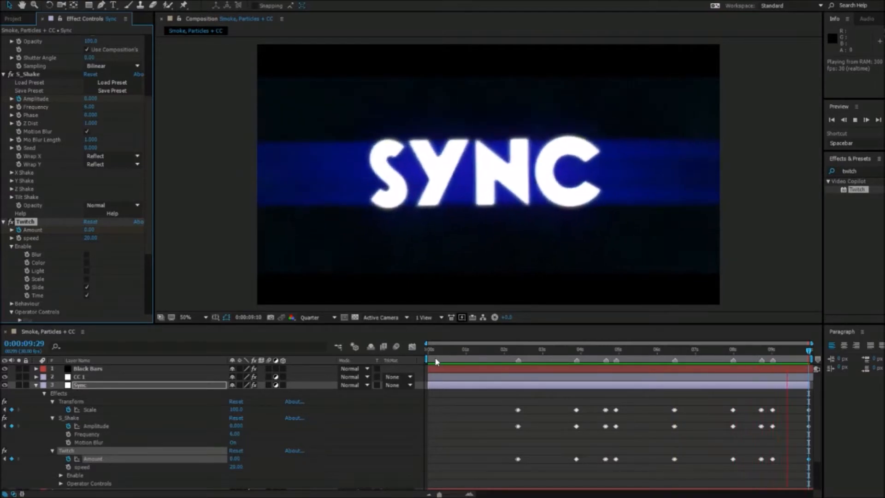
{"action": "left_click_drag", "start_coordinate": [440, 354], "coordinate": [372, 367]}
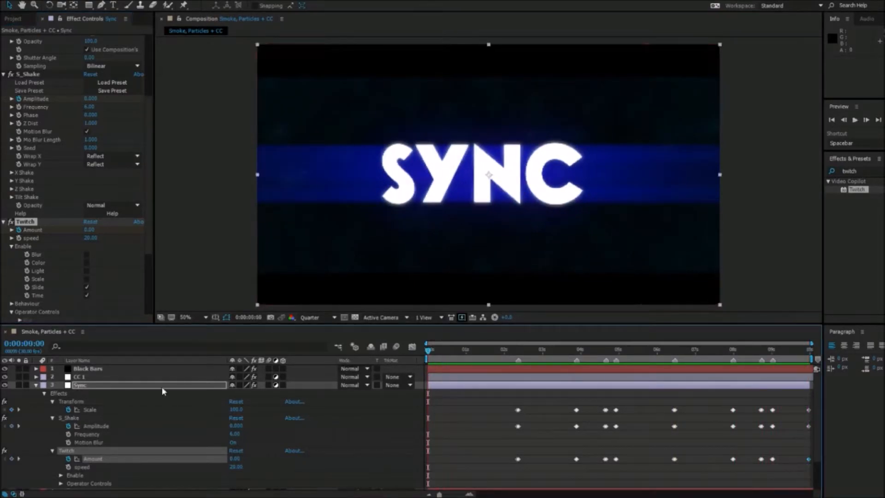
Step: Collapse the Sync layer's properties in the timeline
{"action": "left_click", "coordinate": [113, 387]}
{"action": "scroll", "coordinate": [111, 394], "scroll_direction": "down", "scroll_amount": 2}
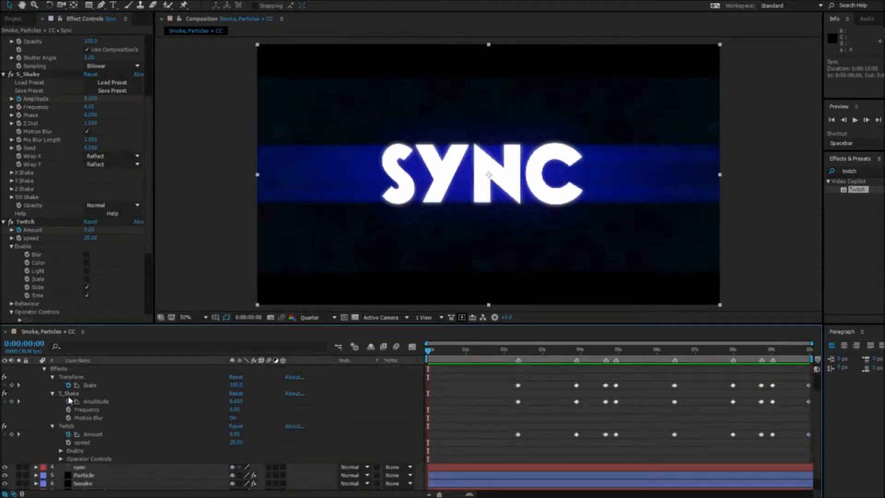
{"action": "scroll", "coordinate": [68, 400], "scroll_direction": "up", "scroll_amount": 2}
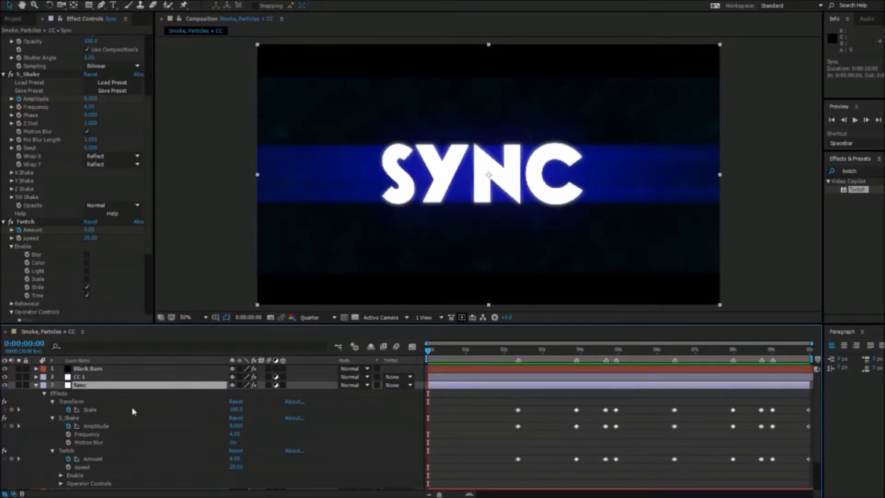
{"action": "key", "text": "u"}
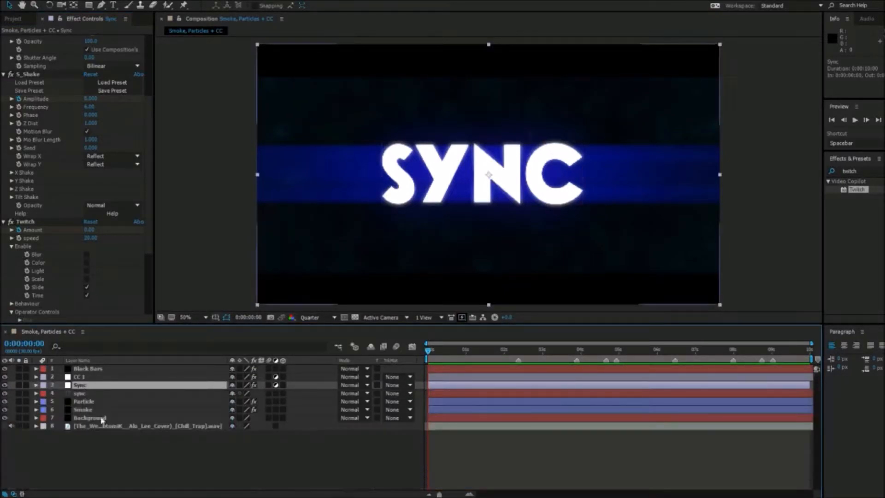
Step: Create a new adjustment layer and move it directly below the Sync adjustment layer
{"action": "right_click", "coordinate": [44, 452]}
{"action": "mouse_move", "coordinate": [77, 367]}
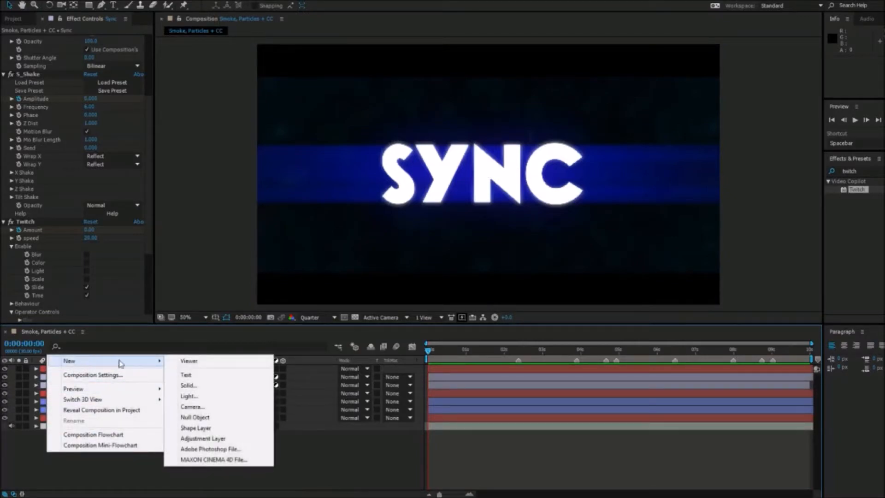
{"action": "left_click", "coordinate": [227, 438]}
{"action": "left_click_drag", "start_coordinate": [102, 368], "coordinate": [82, 399]}
{"action": "right_click", "coordinate": [81, 394]}
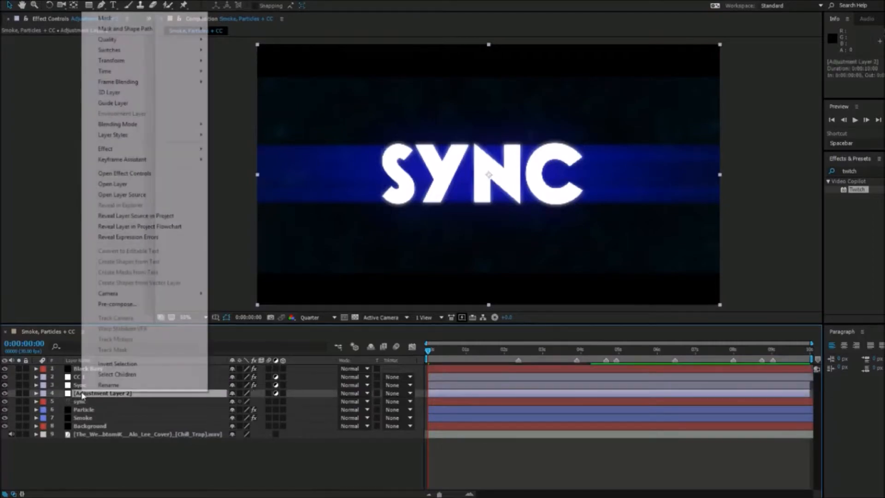
{"action": "left_click", "coordinate": [88, 386]}
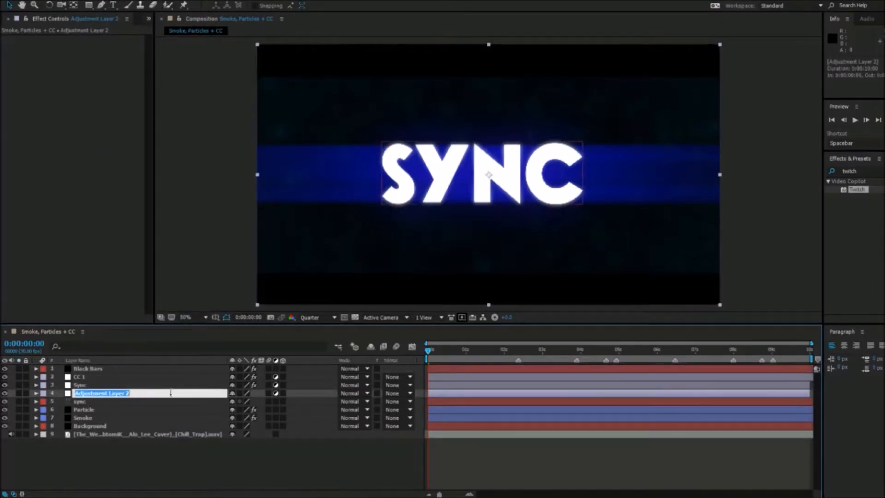
{"action": "left_click_drag", "start_coordinate": [299, 384], "coordinate": [294, 391]}
{"action": "left_click", "coordinate": [295, 393]}
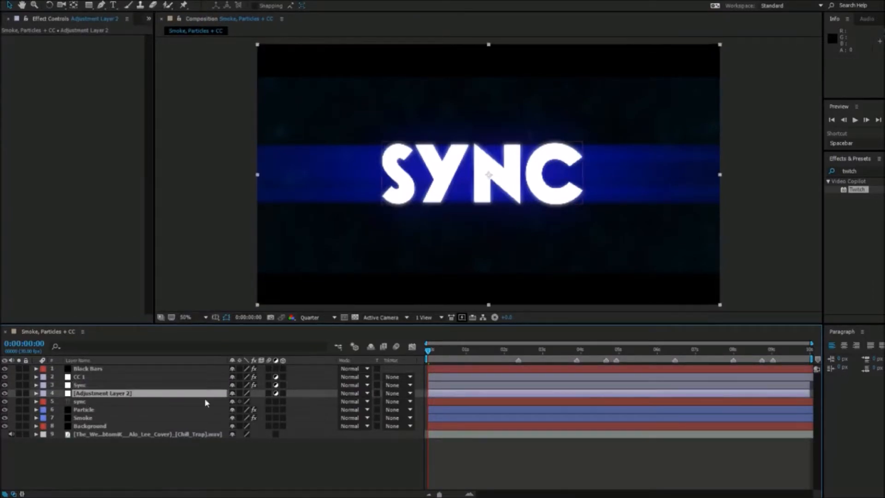
Step: Move the new adjustment layer directly above the Sync layer and rename it Glow
{"action": "left_click_drag", "start_coordinate": [166, 393], "coordinate": [167, 386]}
{"action": "right_click", "coordinate": [166, 386]}
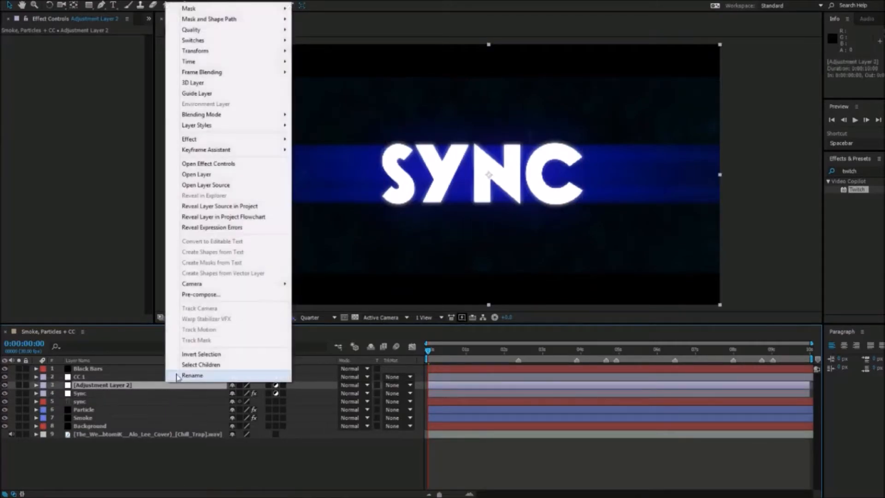
{"action": "left_click", "coordinate": [179, 378]}
{"action": "type", "text": "Glow"}
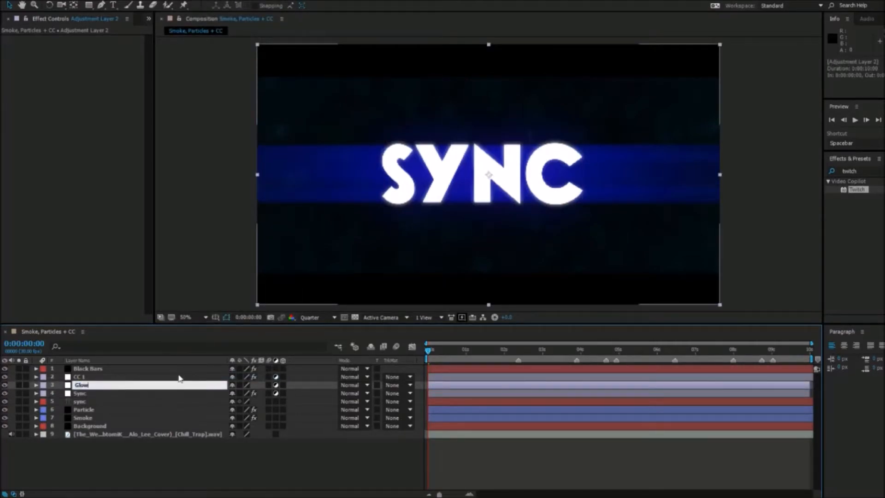
{"action": "left_click", "coordinate": [177, 454]}
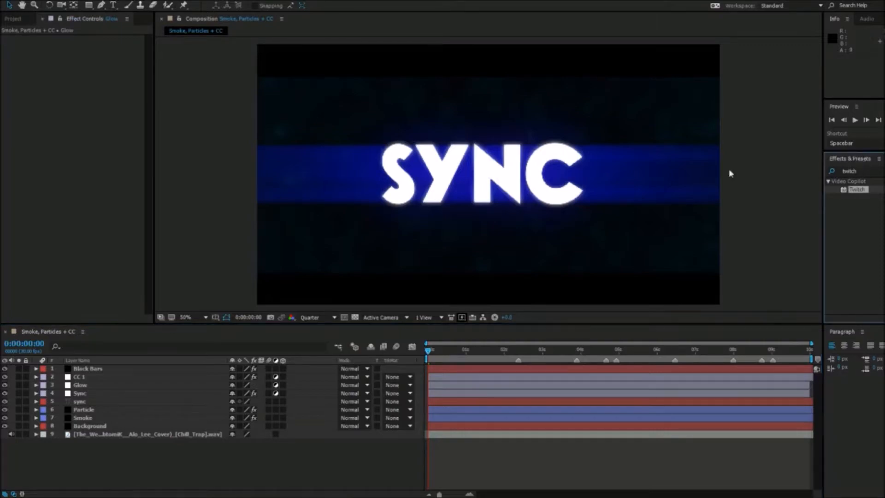
Step: Search the effects library for "s_glo" and apply S_Glow to the Glow layer
{"action": "left_click", "coordinate": [848, 172]}
{"action": "left_click_drag", "start_coordinate": [846, 179], "coordinate": [754, 190]}
{"action": "type", "text": "s"}
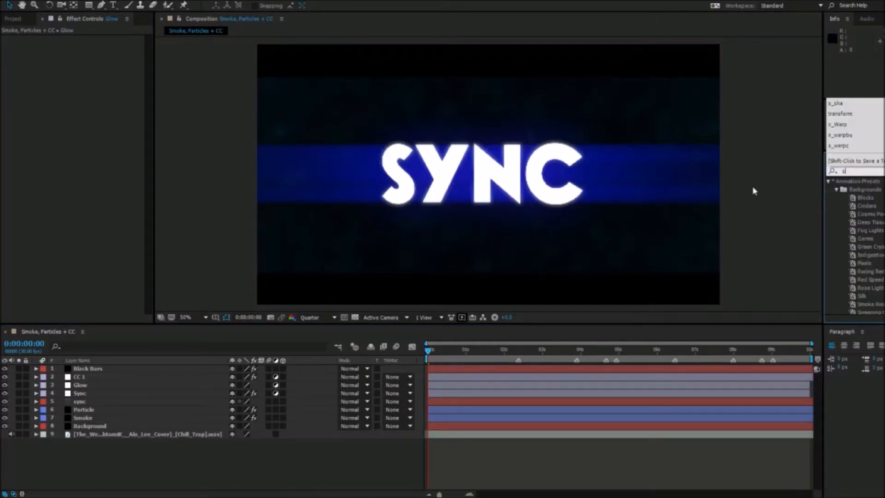
{"action": "type", "text": "_gl"}
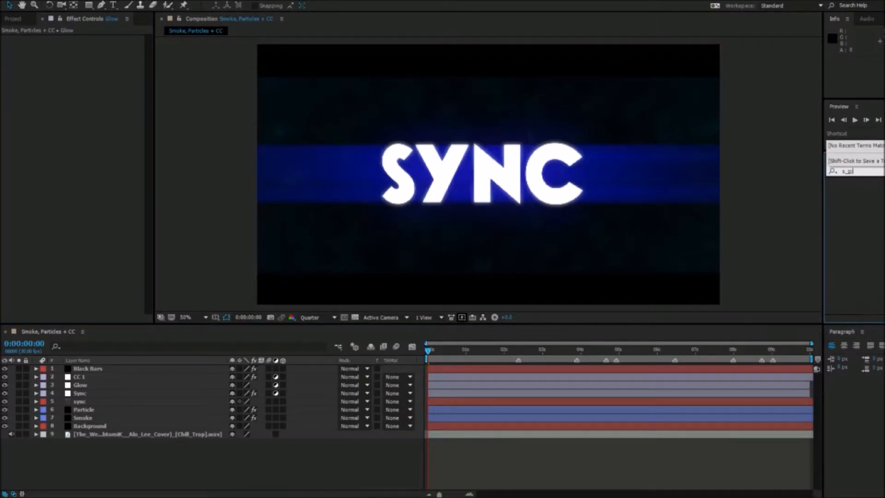
{"action": "type", "text": "o"}
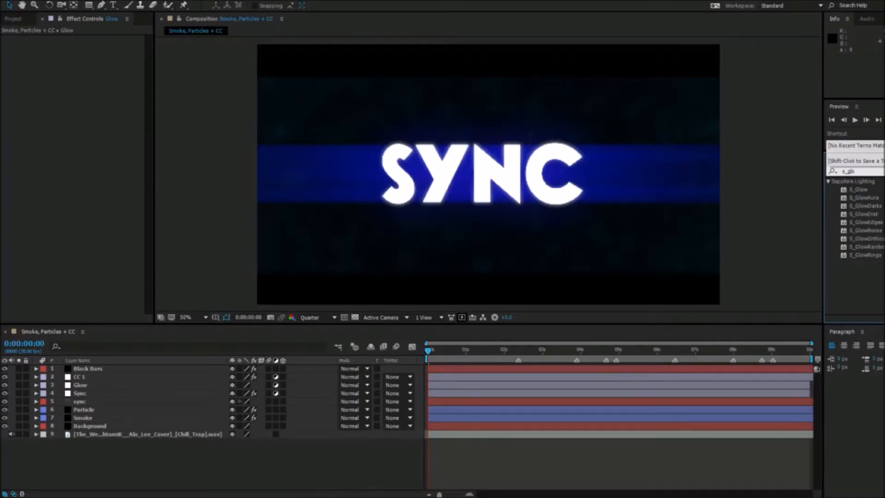
{"action": "left_click_drag", "start_coordinate": [858, 190], "coordinate": [130, 388]}
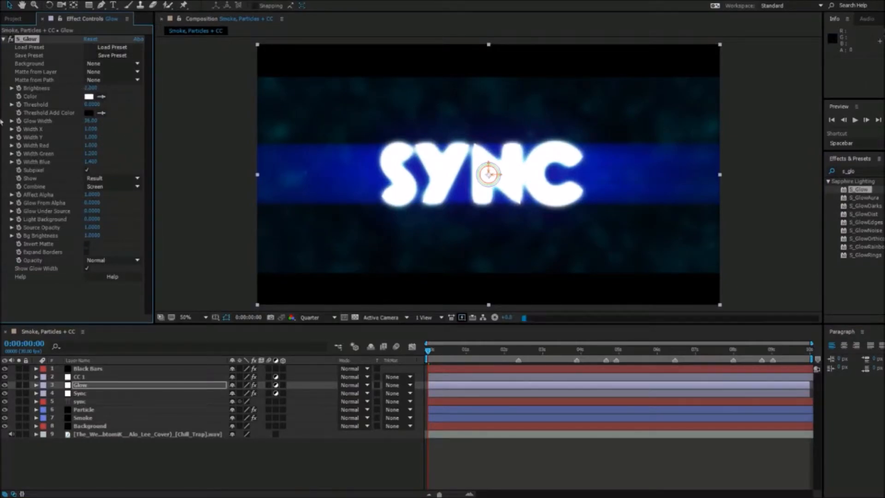
Step: Set S_Glow's Brightness to 0 and check the glow colour in its colour picker
{"action": "left_click_drag", "start_coordinate": [1, 122], "coordinate": [0, 120]}
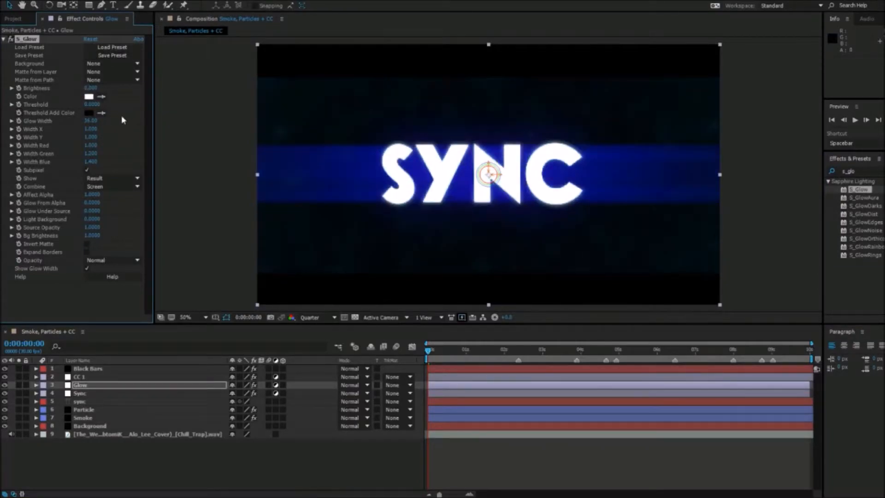
{"action": "left_click", "coordinate": [89, 97]}
{"action": "left_click", "coordinate": [556, 201]}
Step: Reveal the keyframed properties of the Sync adjustment layer in the timeline
{"action": "left_click", "coordinate": [101, 387]}
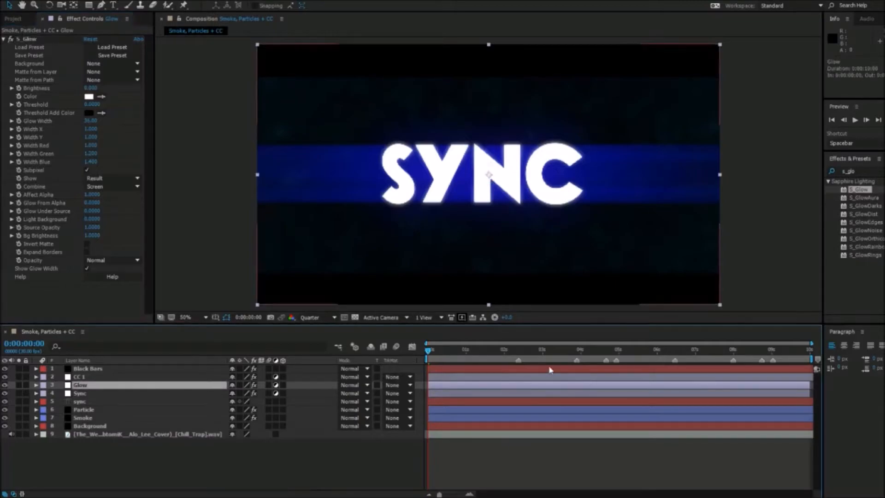
{"action": "left_click", "coordinate": [102, 394]}
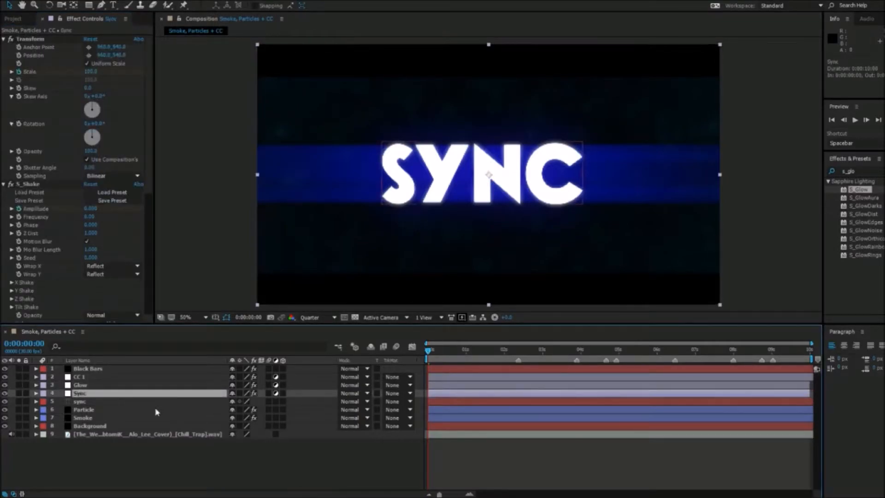
{"action": "key", "text": "u"}
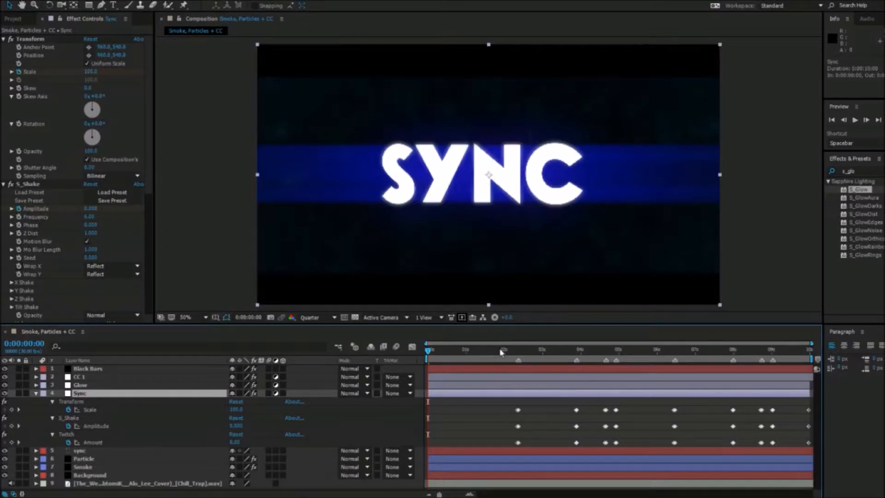
Step: On the Glow layer, start keyframing S_Glow's Brightness at 0:00:02:10 and set it to 0.7 one frame further on
{"action": "left_click", "coordinate": [450, 386]}
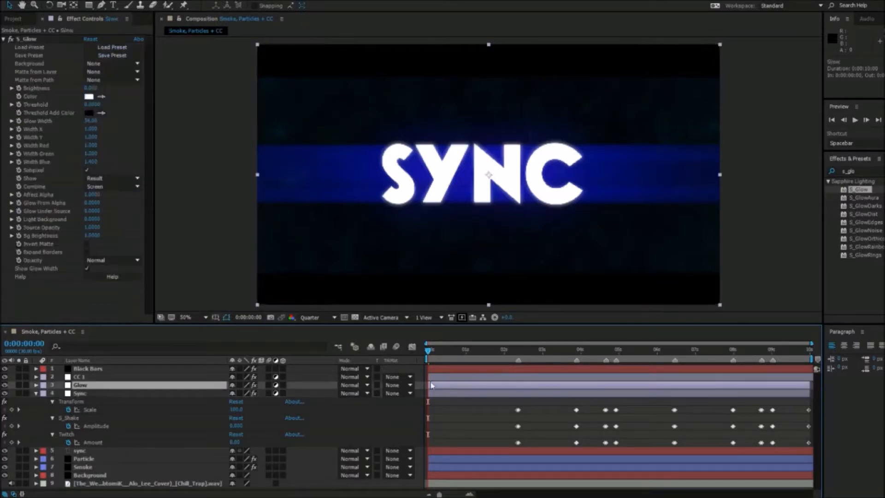
{"action": "left_click", "coordinate": [518, 358]}
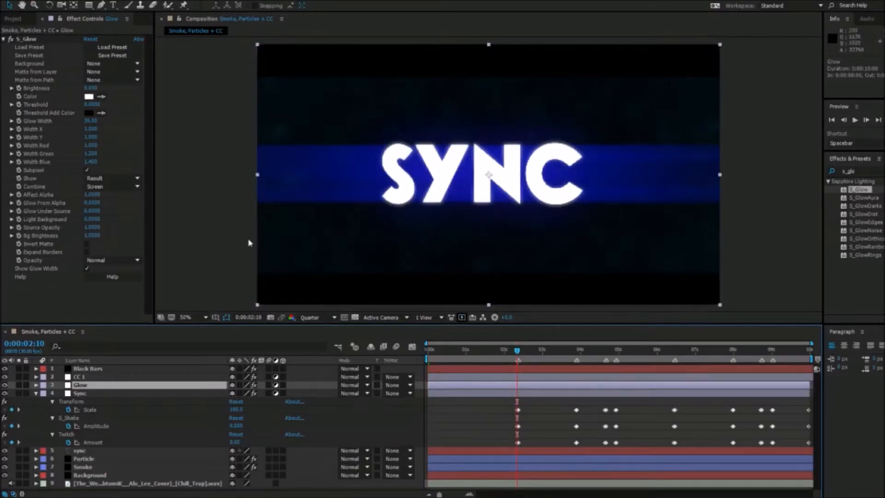
{"action": "left_click", "coordinate": [15, 89]}
{"action": "key", "text": "Page_Down"}
{"action": "left_click", "coordinate": [90, 87]}
{"action": "type", "text": "0.7"}
{"action": "left_click", "coordinate": [124, 138]}
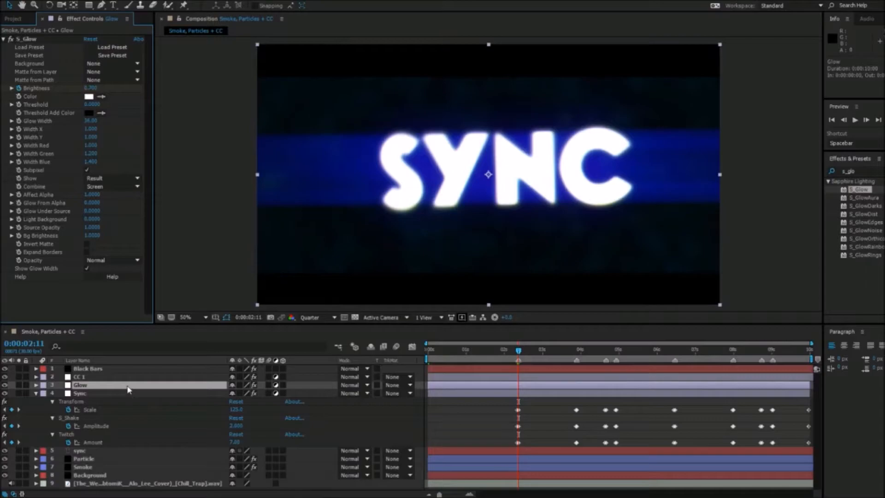
Step: Copy the Glow layer's two Brightness keyframes and paste them at 0:00:03:26, aligned with the Sync layer's second keyframe group
{"action": "key", "text": "u"}
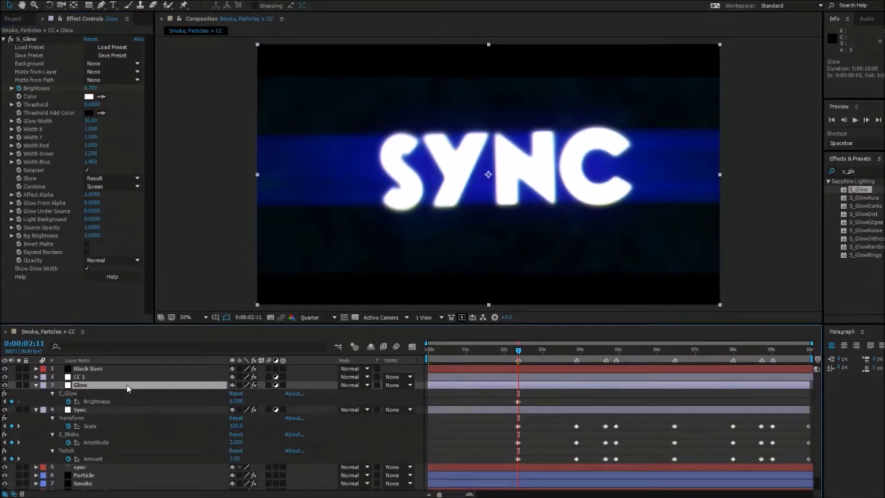
{"action": "left_click", "coordinate": [526, 400]}
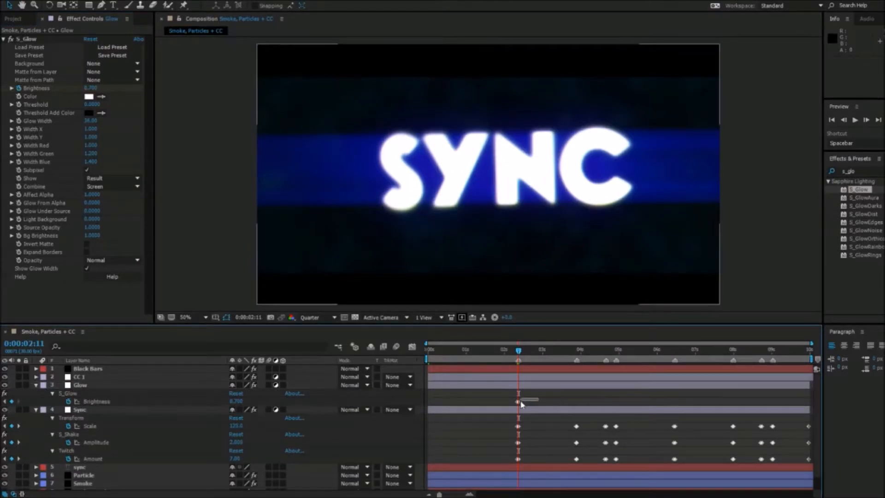
{"action": "left_click", "coordinate": [517, 401]}
{"action": "key", "text": "ctrl+c"}
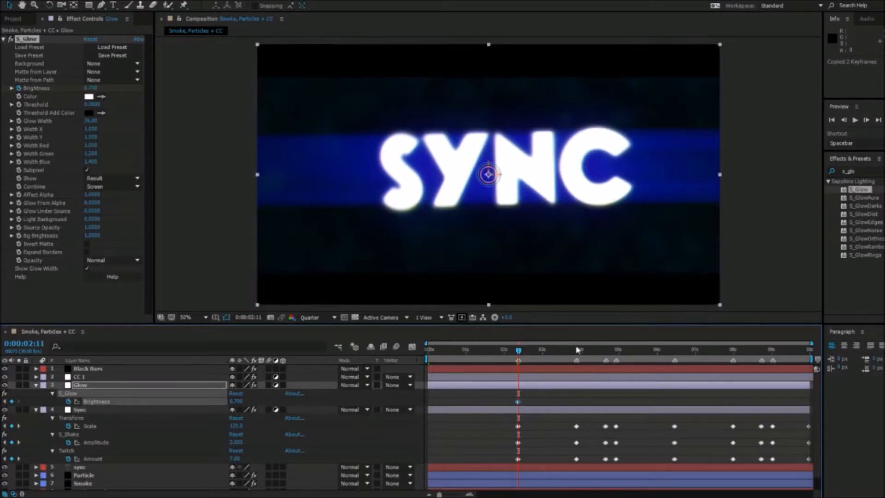
{"action": "left_click", "coordinate": [576, 351]}
{"action": "left_click", "coordinate": [576, 351]}
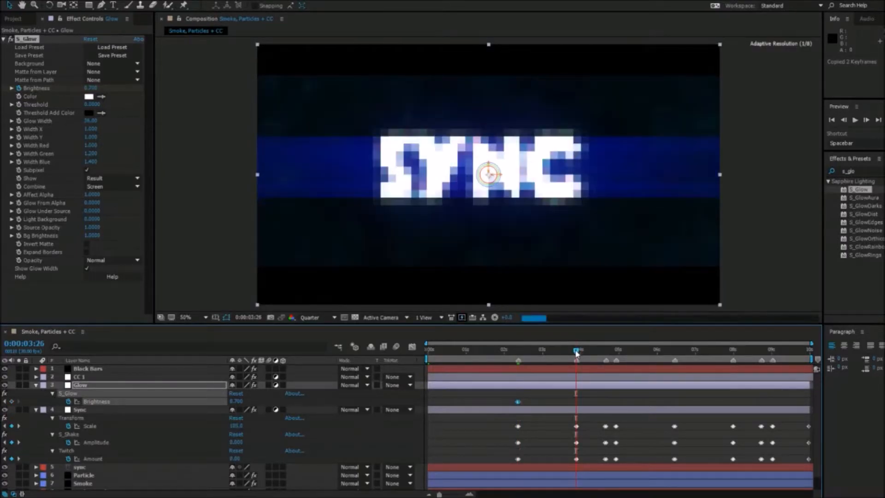
{"action": "key", "text": "ctrl+v"}
{"action": "key", "text": "k"}
{"action": "key", "text": "k"}
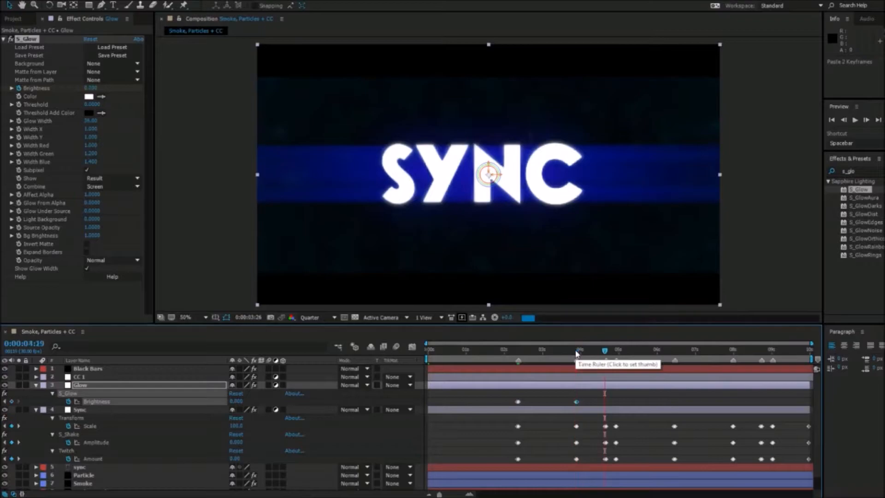
Step: Paste the Brightness keyframes at each remaining beat from 0:00:04:19 on, in line with the Sync layer's keyframes
{"action": "key", "text": "ctrl+v"}
{"action": "key", "text": "k"}
{"action": "key", "text": "k"}
{"action": "key", "text": "k"}
{"action": "key", "text": "ctrl+v"}
{"action": "key", "text": "k"}
{"action": "key", "text": "ctrl+v"}
{"action": "key", "text": "k"}
{"action": "key", "text": "ctrl+v"}
{"action": "key", "text": "k"}
{"action": "key", "text": "ctrl+v"}
{"action": "key", "text": "k"}
{"action": "key", "text": "ctrl+v"}
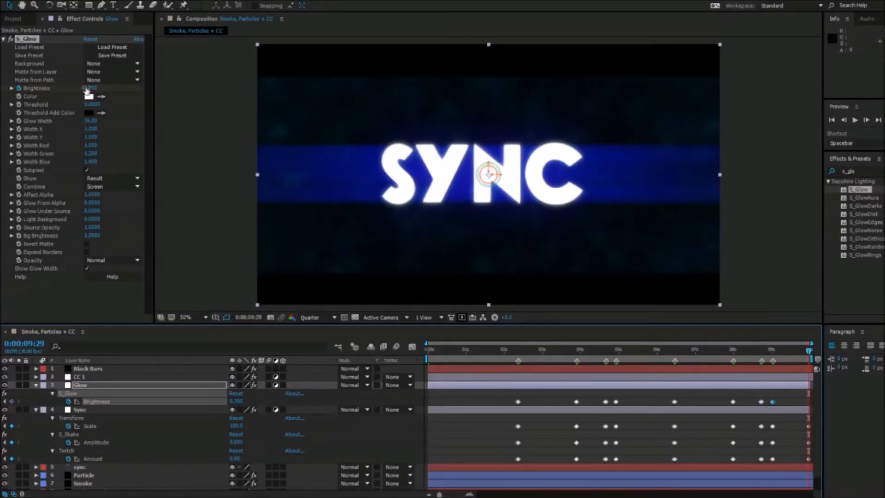
Step: Preview the composition from the start to check the glow pulses against the beats
{"action": "key", "text": "space"}
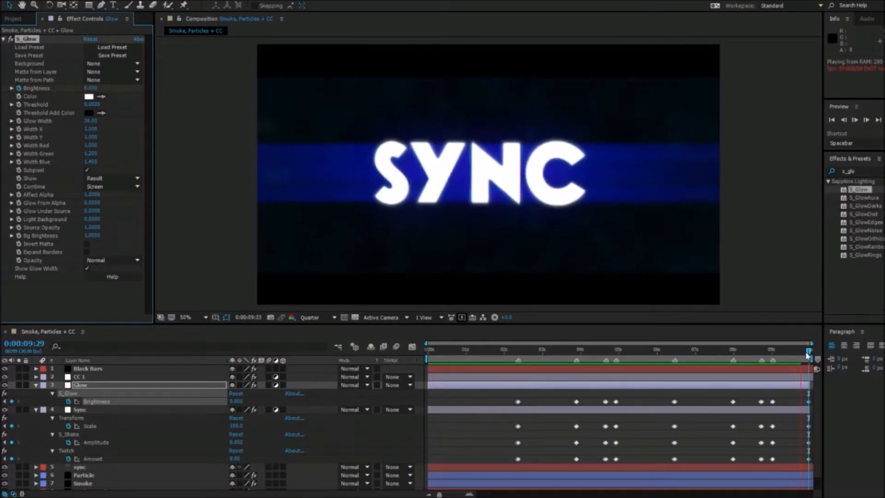
{"action": "left_click_drag", "start_coordinate": [808, 354], "coordinate": [78, 349]}
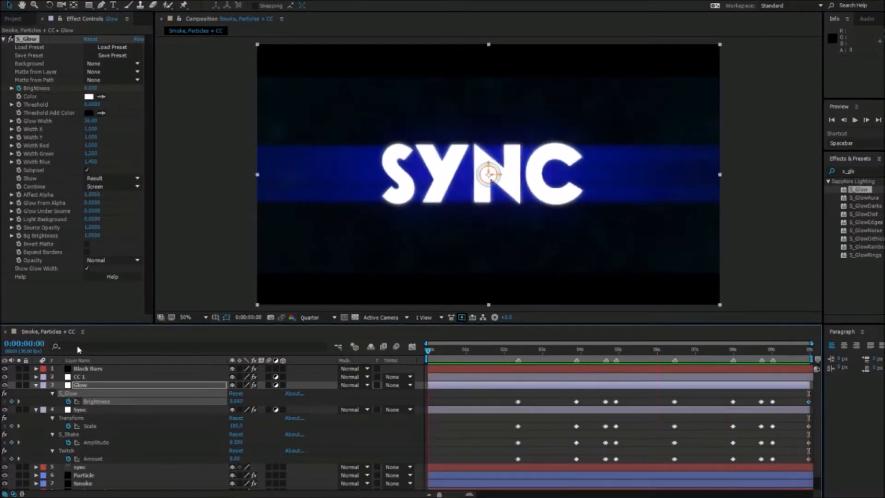
{"action": "key", "text": "space"}
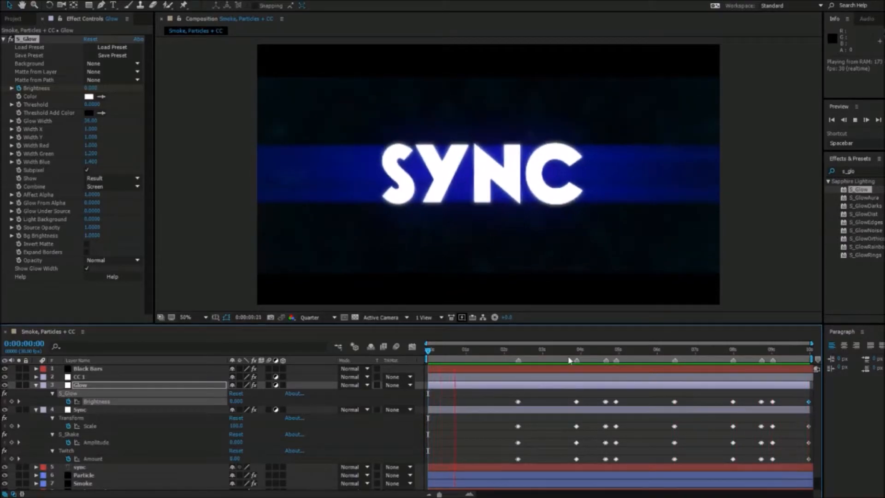
{"action": "key", "text": "space"}
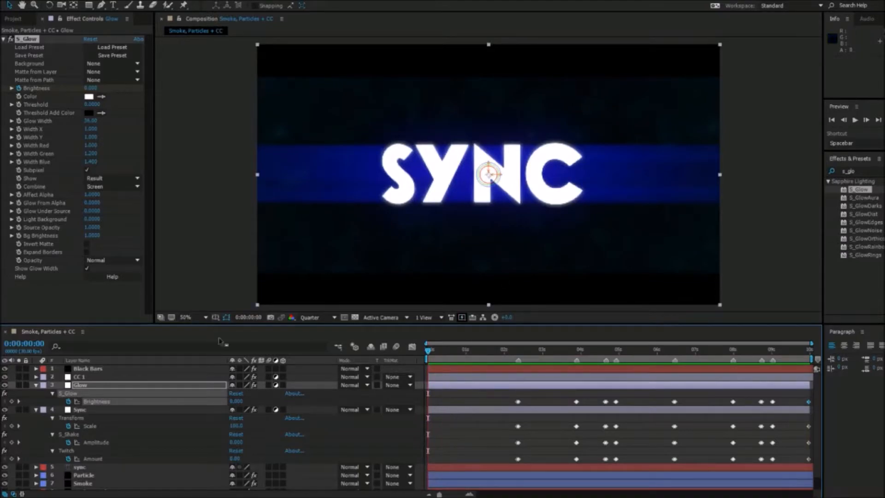
Step: Collapse the Glow layer's keyframed properties in the timeline and deselect the layer
{"action": "left_click", "coordinate": [198, 385]}
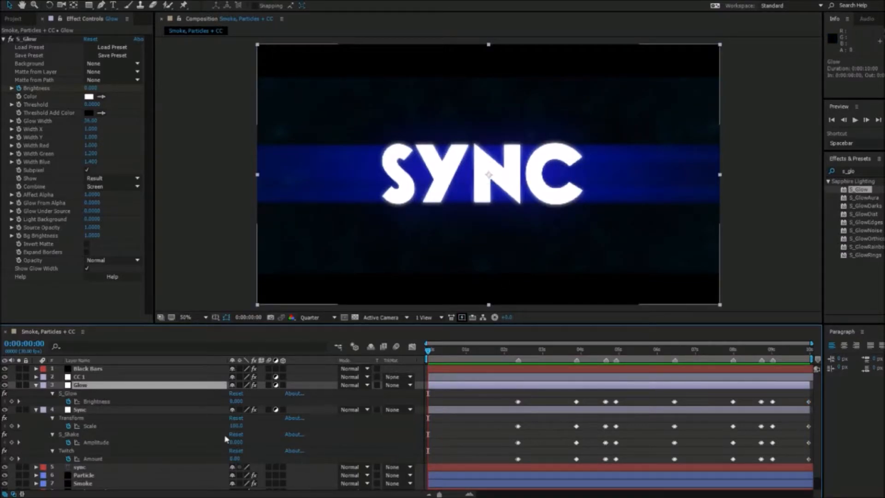
{"action": "left_click", "coordinate": [369, 445]}
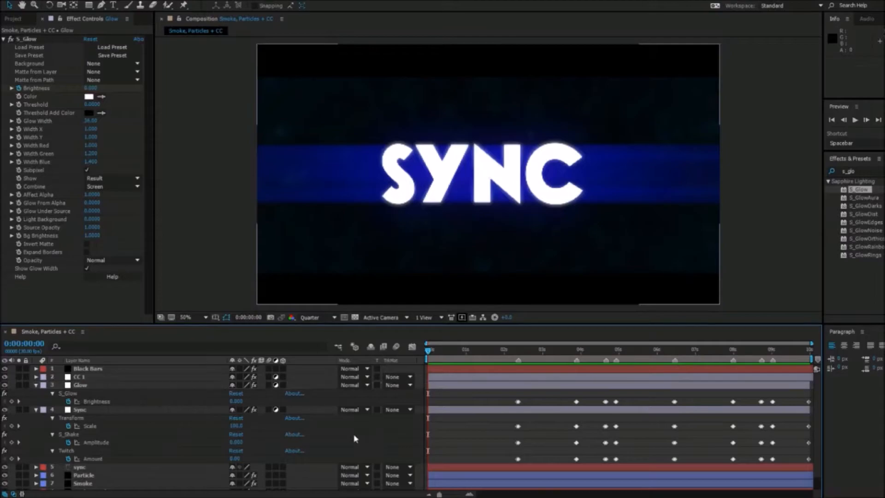
{"action": "left_click", "coordinate": [133, 385]}
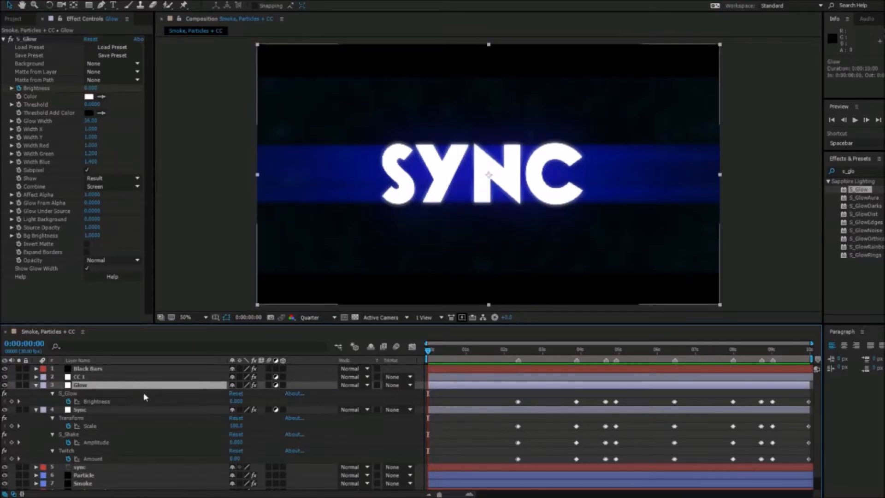
{"action": "key", "text": "u"}
{"action": "left_click", "coordinate": [359, 405]}
{"action": "right_click", "coordinate": [341, 416]}
{"action": "mouse_move", "coordinate": [400, 328]}
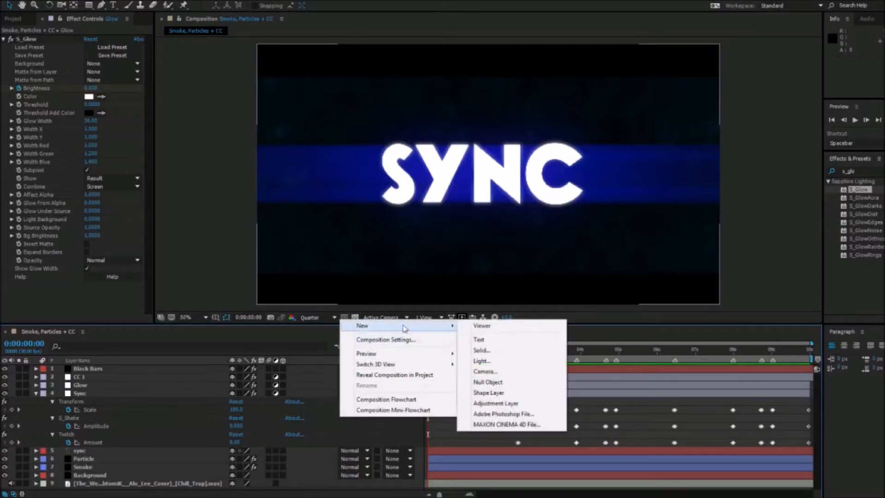
{"action": "right_click", "coordinate": [322, 417]}
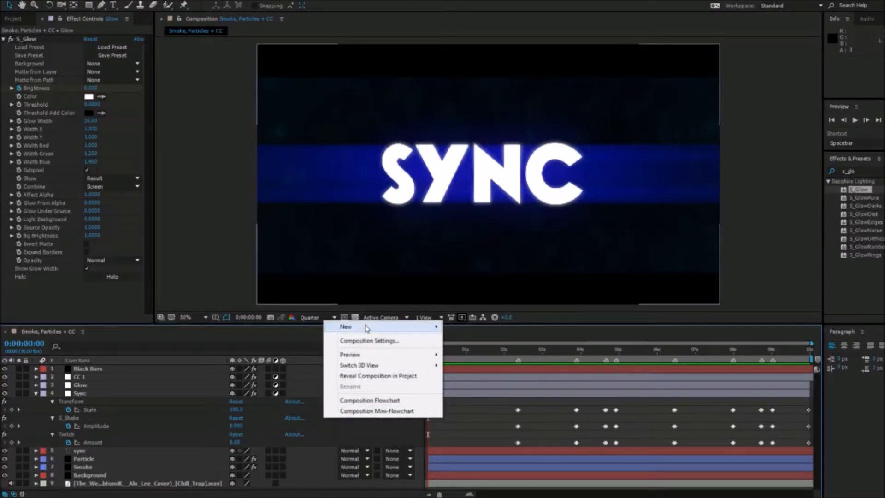
{"action": "left_click", "coordinate": [343, 434]}
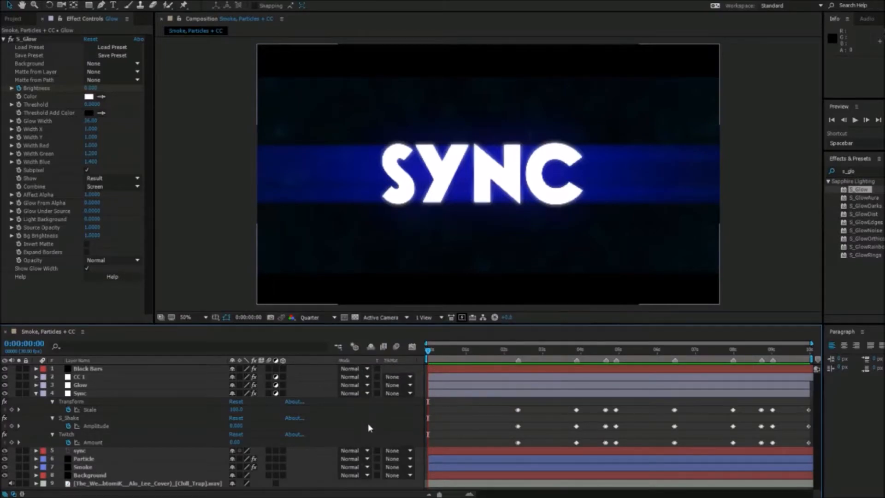
{"action": "key", "text": "ctrl+y"}
{"action": "left_click", "coordinate": [555, 329]}
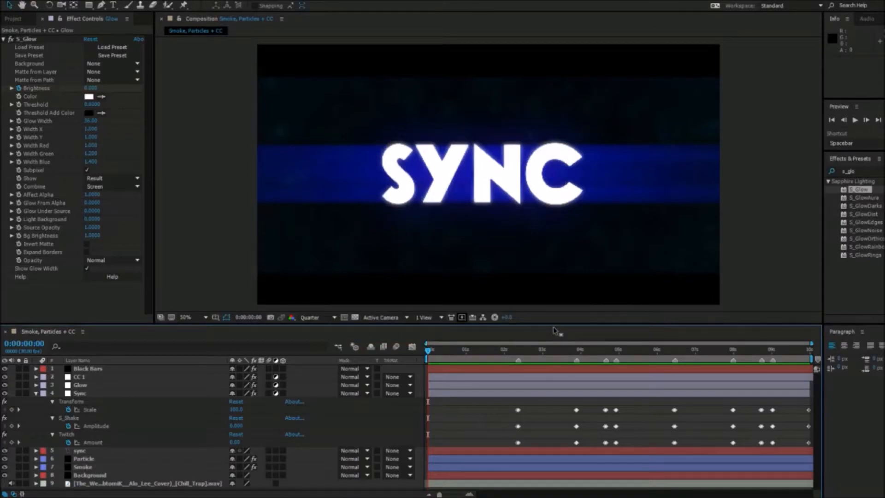
{"action": "key", "text": "ctrl+y"}
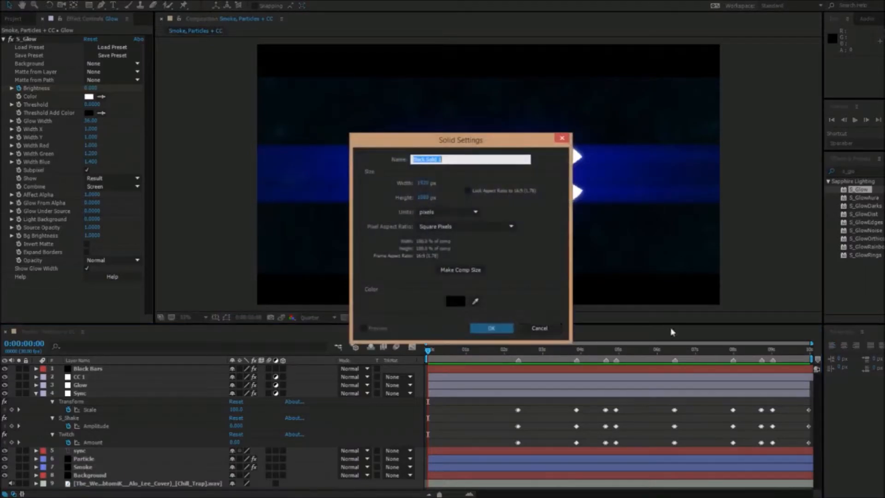
{"action": "left_click", "coordinate": [530, 328]}
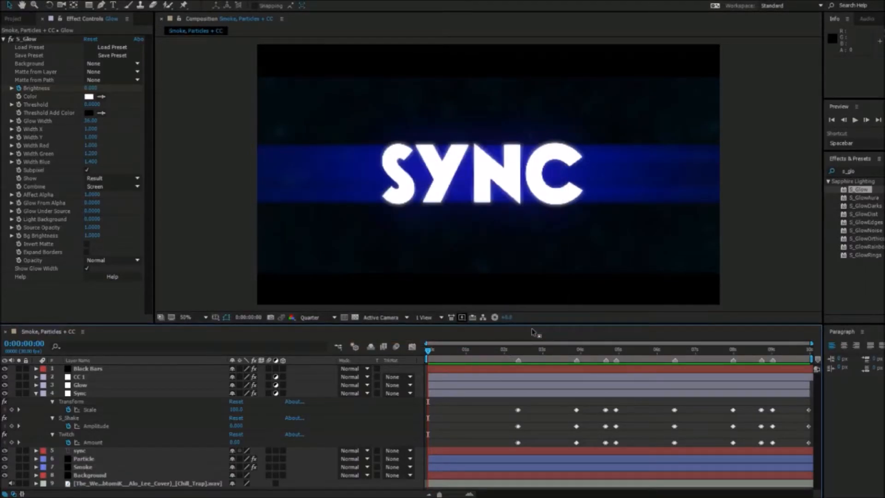
{"action": "key", "text": "ctrl+y"}
{"action": "left_click", "coordinate": [537, 329]}
{"action": "key", "text": "ctrl+y"}
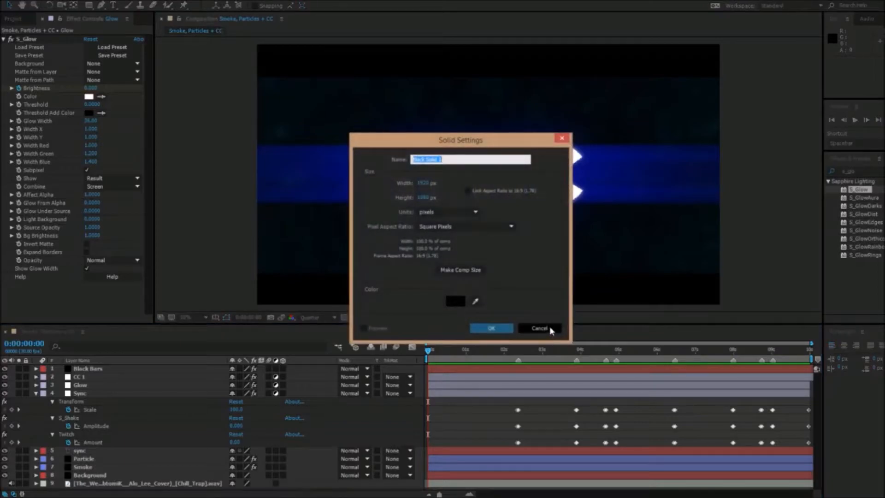
{"action": "left_click", "coordinate": [550, 328]}
{"action": "key", "text": "ctrl+y"}
{"action": "key", "text": "Return"}
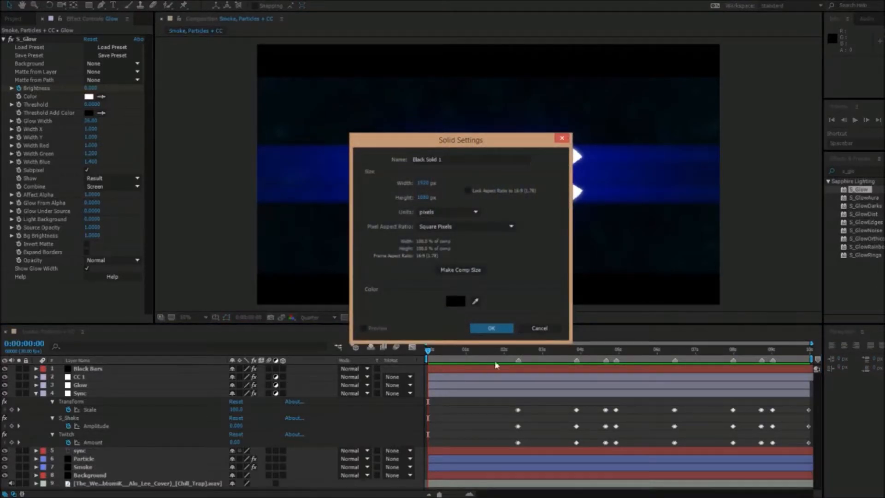
{"action": "left_click", "coordinate": [535, 329]}
{"action": "key", "text": "ctrl+y"}
{"action": "left_click", "coordinate": [535, 329]}
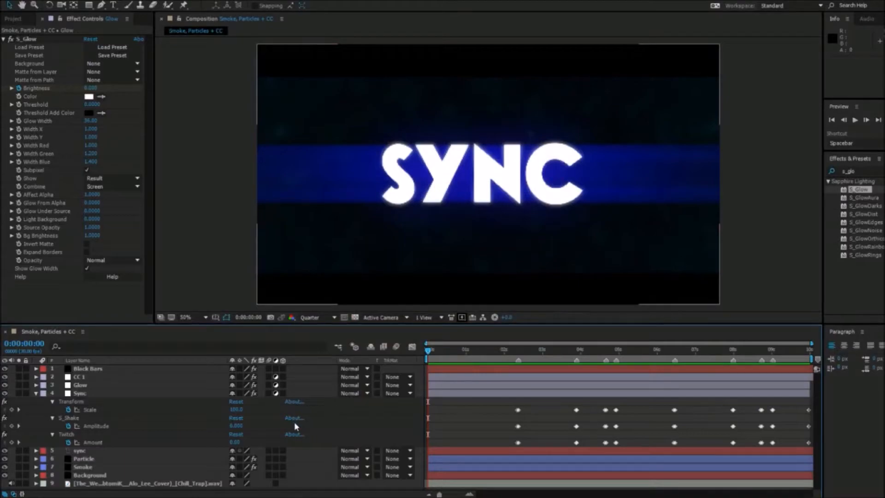
{"action": "key", "text": "ctrl+y"}
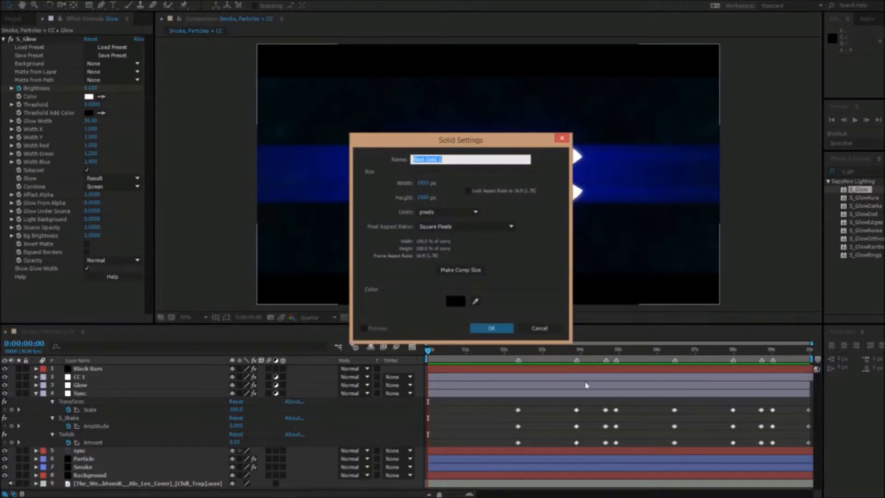
{"action": "left_click", "coordinate": [539, 329]}
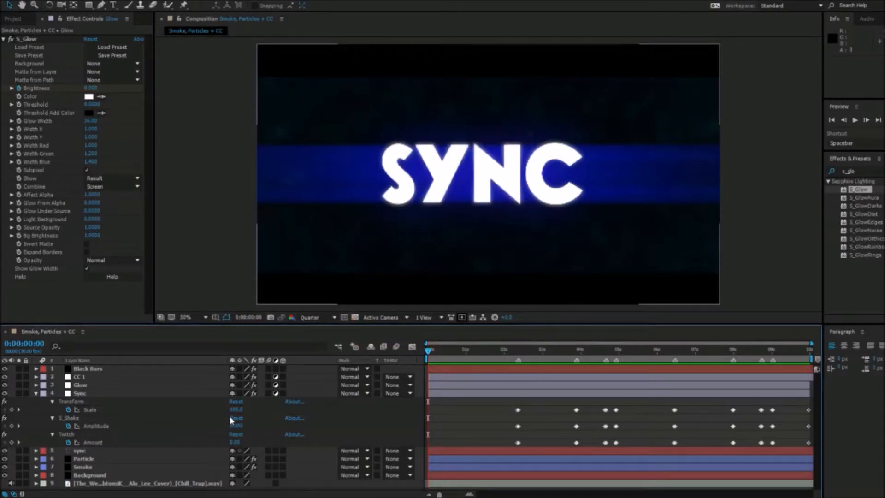
Step: Create a new adjustment layer directly above the Glow layer and name it FX
{"action": "key", "text": "ctrl+alt+y"}
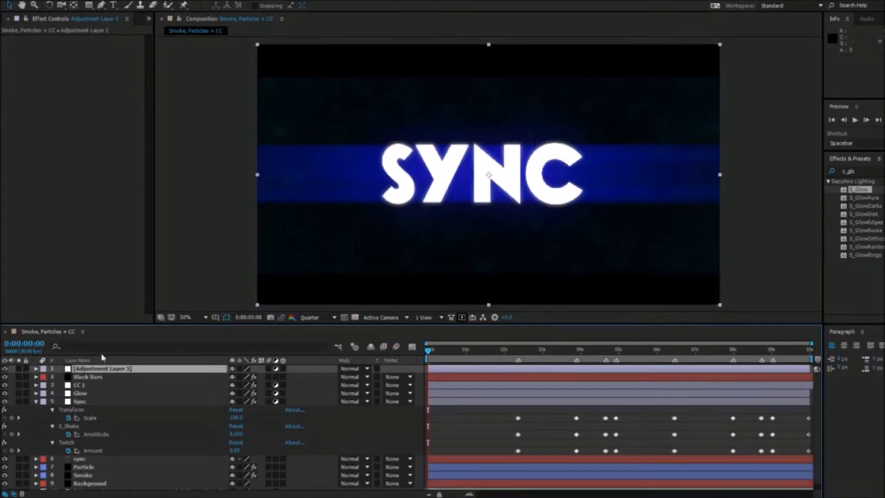
{"action": "left_click_drag", "start_coordinate": [93, 369], "coordinate": [90, 391]}
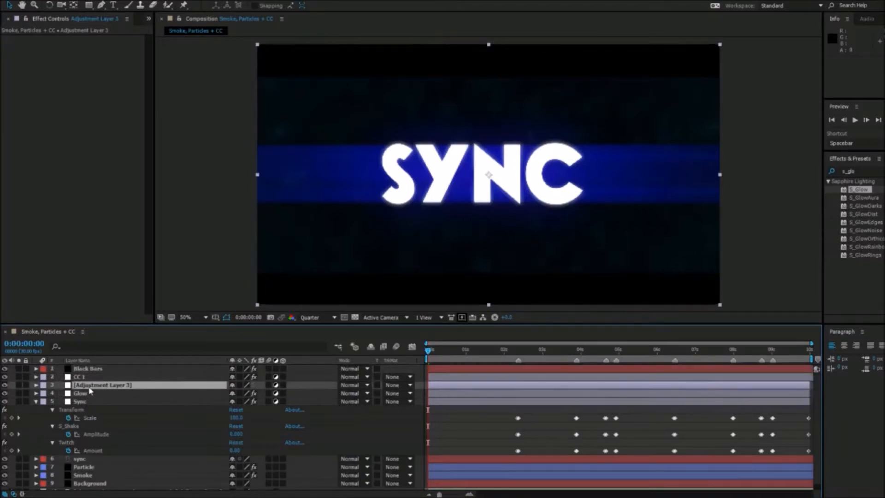
{"action": "right_click", "coordinate": [90, 391]}
{"action": "left_click", "coordinate": [105, 380]}
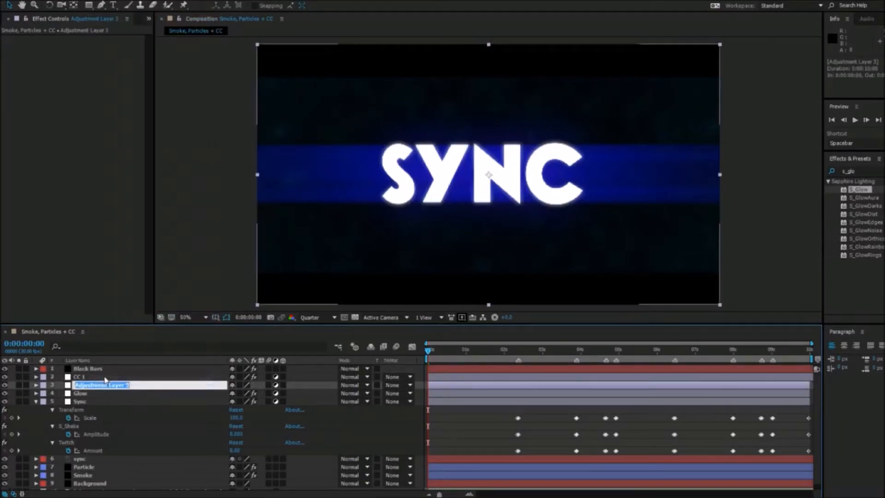
{"action": "type", "text": "FX"}
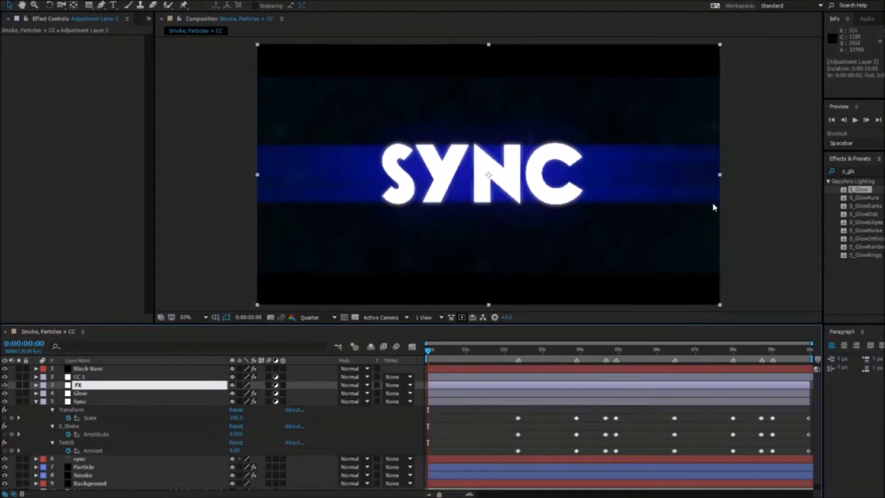
{"action": "key", "text": "Return"}
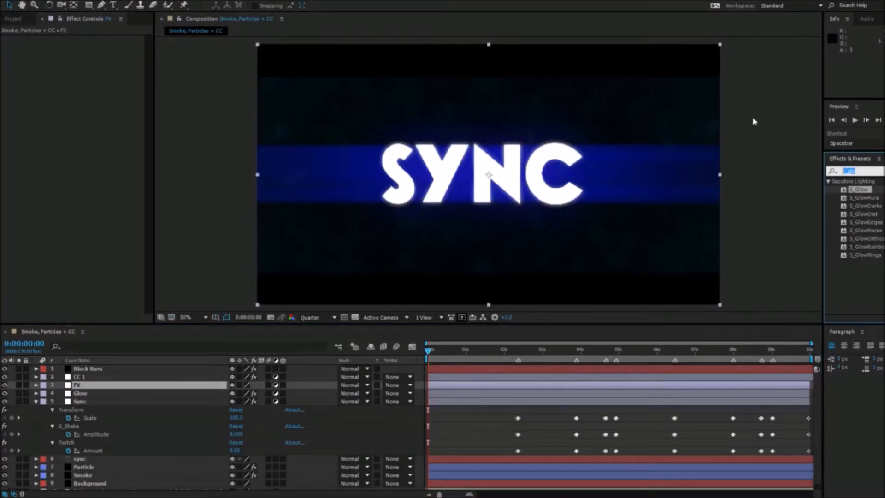
Step: Apply Hue/Saturation to the FX layer and set a Channel Range keyframe at 0:00:02:11
{"action": "type", "text": "Hue"}
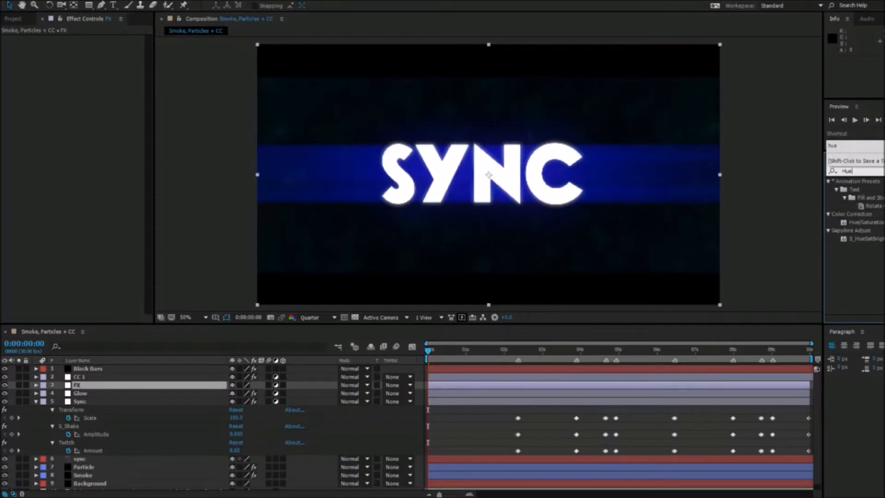
{"action": "left_click_drag", "start_coordinate": [865, 222], "coordinate": [74, 386]}
{"action": "left_click", "coordinate": [516, 352]}
{"action": "left_click_drag", "start_coordinate": [517, 352], "coordinate": [517, 353]}
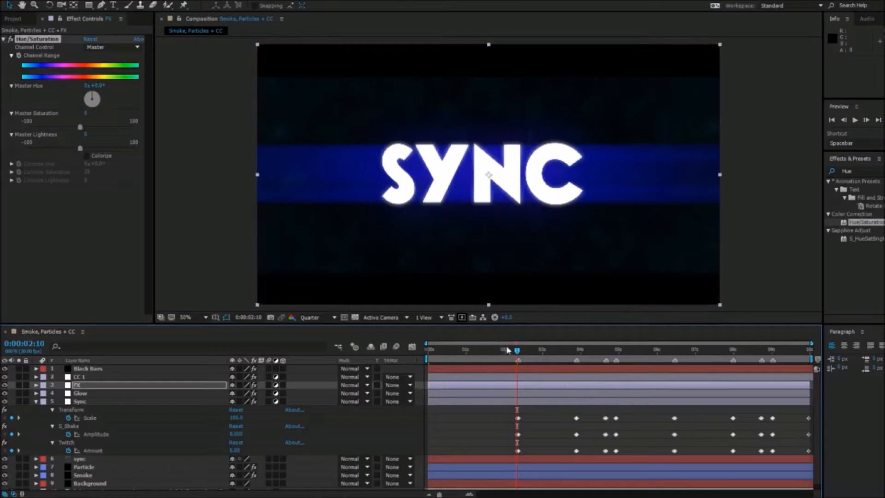
{"action": "left_click_drag", "start_coordinate": [518, 353], "coordinate": [519, 353]}
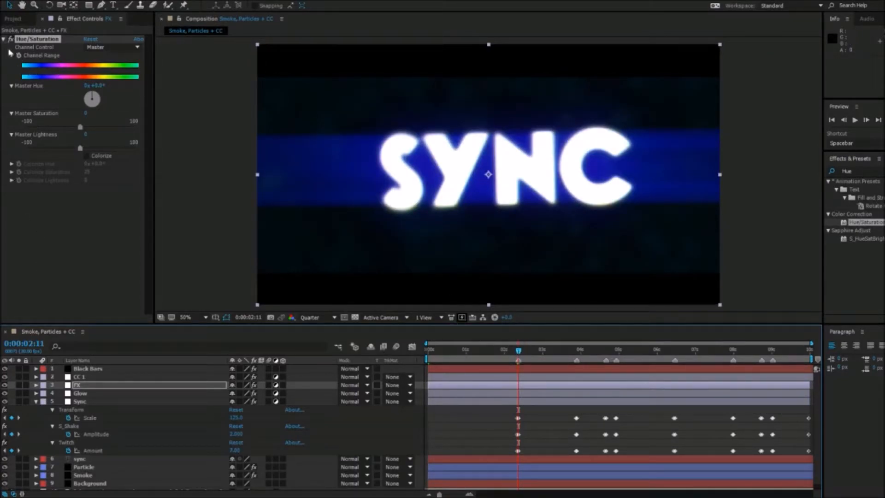
{"action": "left_click", "coordinate": [115, 385]}
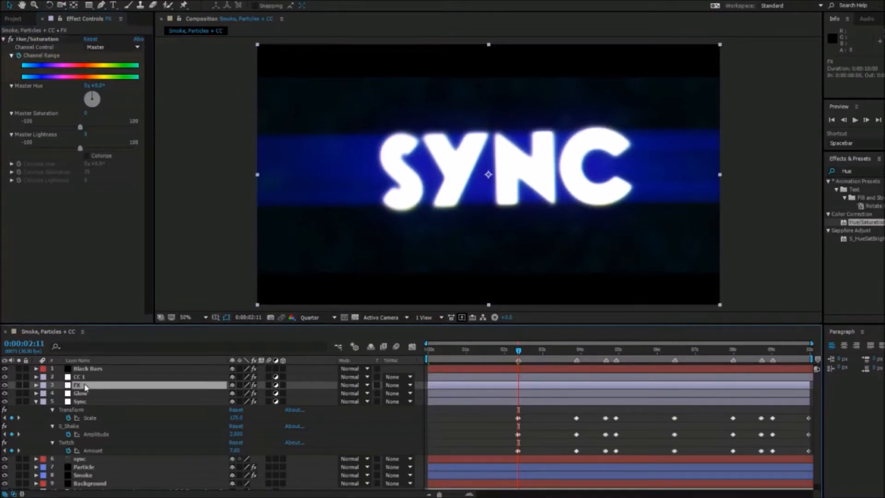
{"action": "key", "text": "u"}
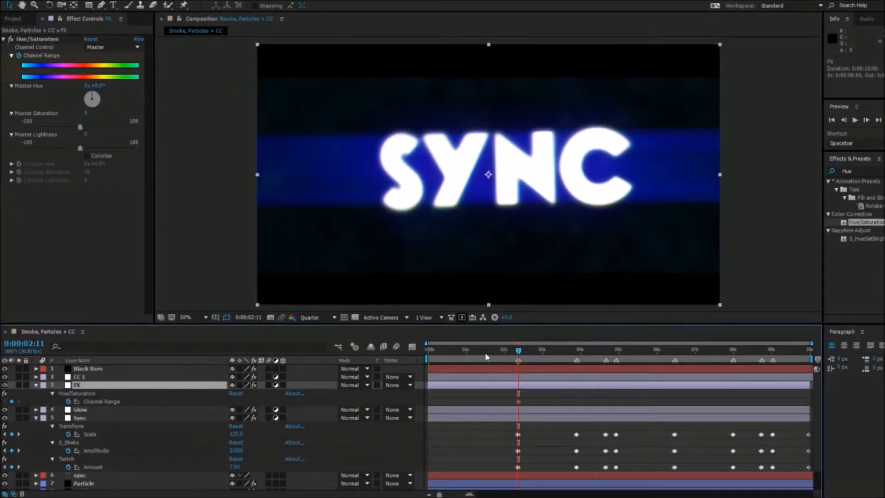
Step: Try different Master Hue rotations at 0:00:00:00 and remove the Hue/Saturation effect from the FX layer
{"action": "key", "text": "Home"}
{"action": "mouse_move", "coordinate": [86, 98]}
{"action": "left_mouse_down"}
{"action": "mouse_move", "coordinate": [104, 108]}
{"action": "mouse_move", "coordinate": [89, 115]}
{"action": "left_mouse_up"}
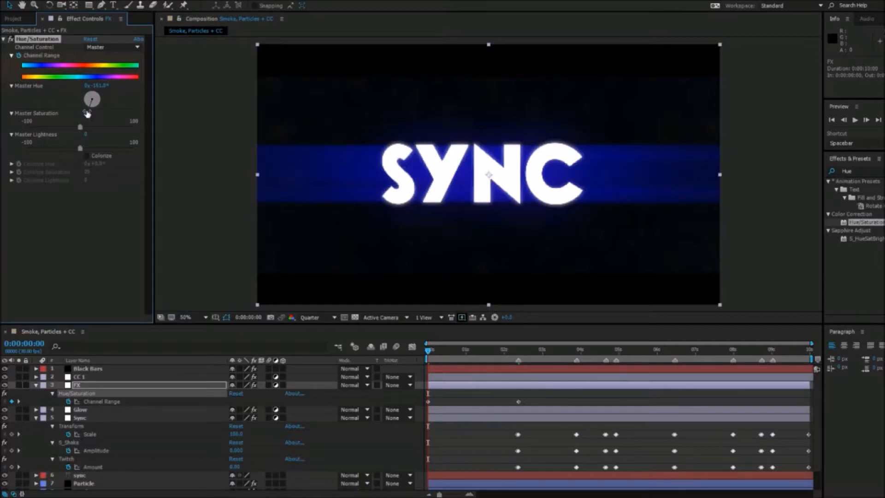
{"action": "left_click_drag", "start_coordinate": [92, 98], "coordinate": [90, 107]}
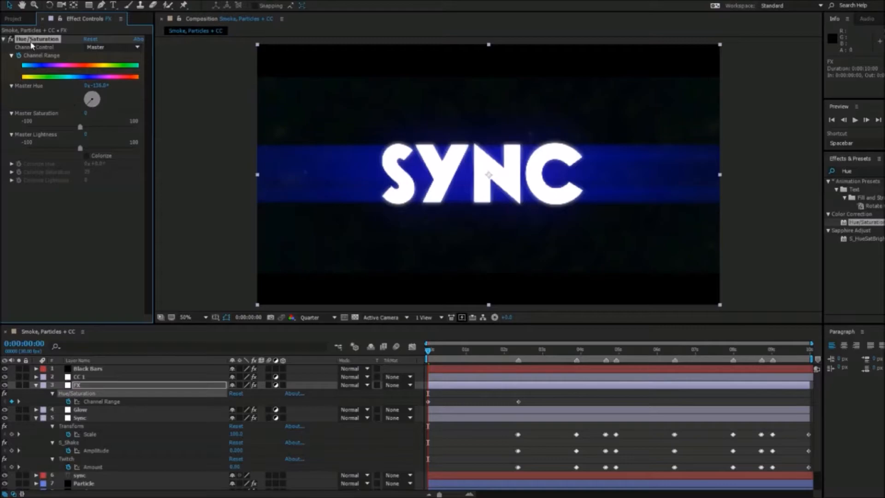
{"action": "key", "text": "Delete"}
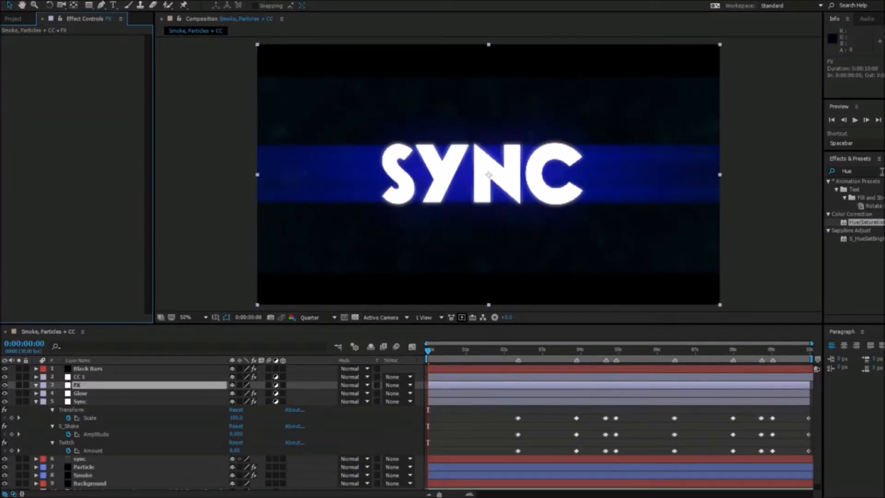
Step: Find the S_ScanLines effect and apply it to the FX layer
{"action": "left_click", "coordinate": [881, 171]}
{"action": "key", "text": "BackSpace"}
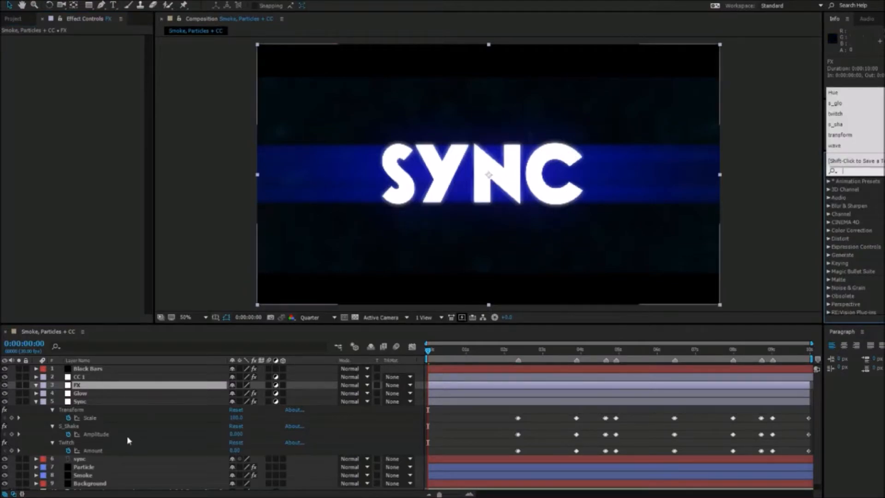
{"action": "left_click", "coordinate": [859, 172]}
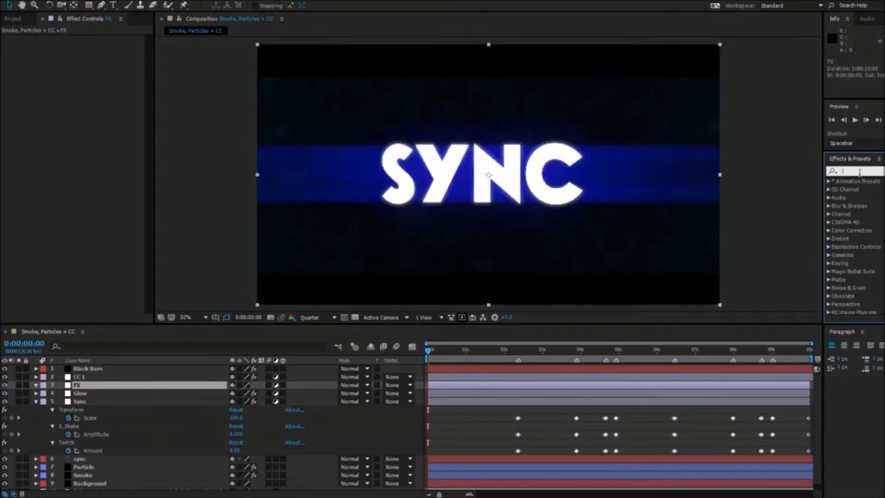
{"action": "type", "text": "s_b"}
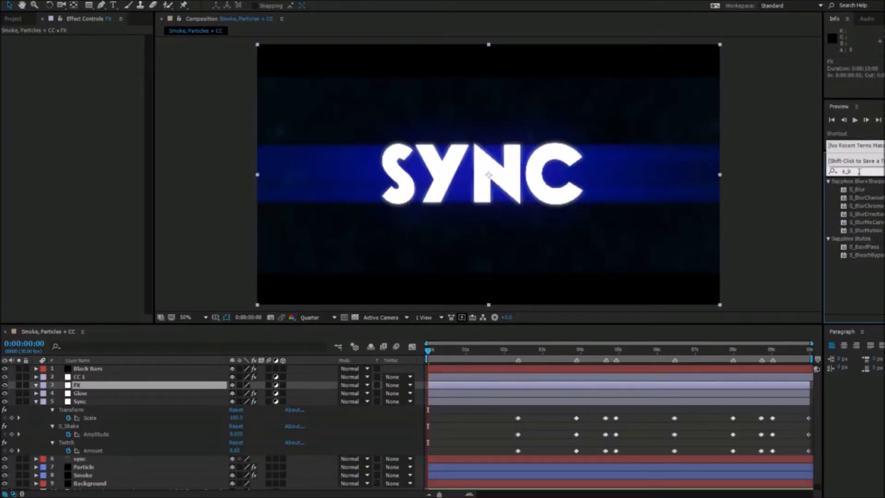
{"action": "key", "text": "BackSpace"}
{"action": "type", "text": "sca"}
{"action": "left_click_drag", "start_coordinate": [860, 190], "coordinate": [176, 387]}
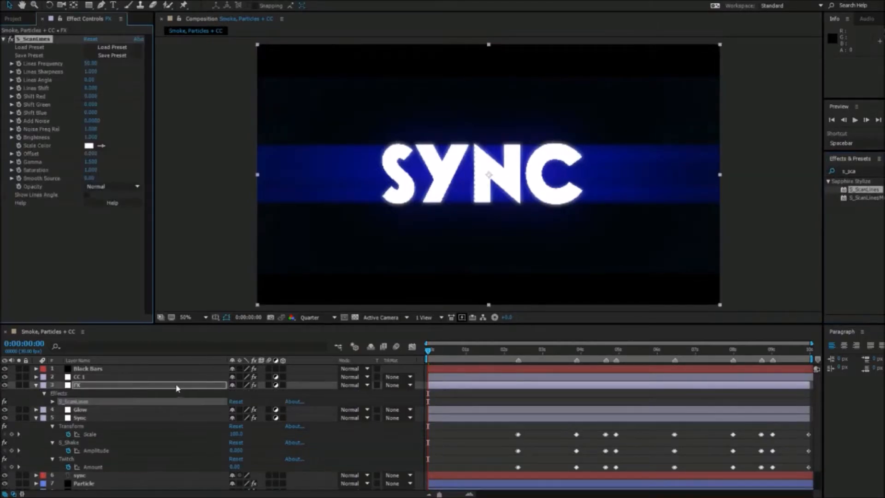
Step: Try the FX layer beneath the Sync adjustment layer, and return it to its place above the Glow layer
{"action": "left_click_drag", "start_coordinate": [133, 385], "coordinate": [111, 473]}
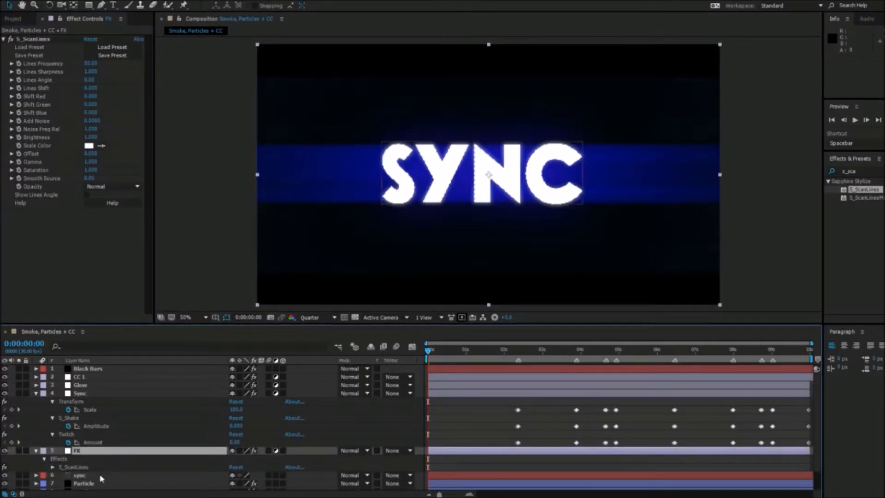
{"action": "left_click_drag", "start_coordinate": [108, 451], "coordinate": [106, 386]}
{"action": "left_click_drag", "start_coordinate": [90, 479], "coordinate": [122, 477]}
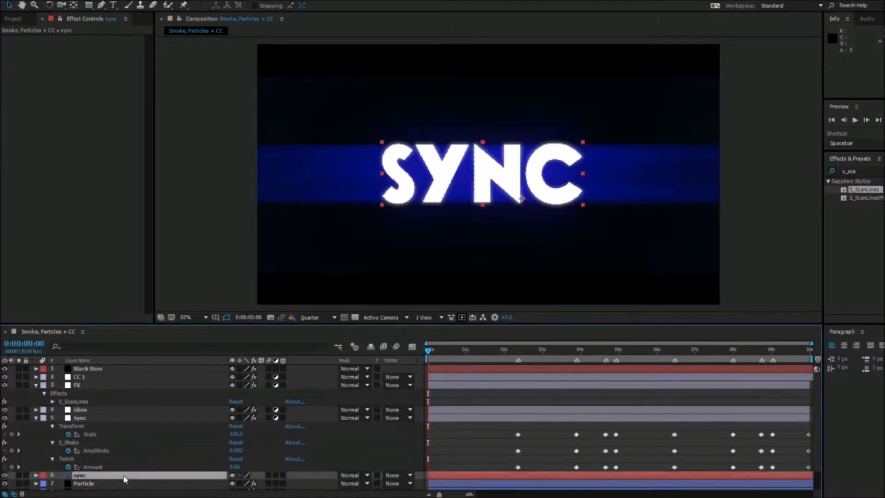
{"action": "left_click", "coordinate": [108, 376]}
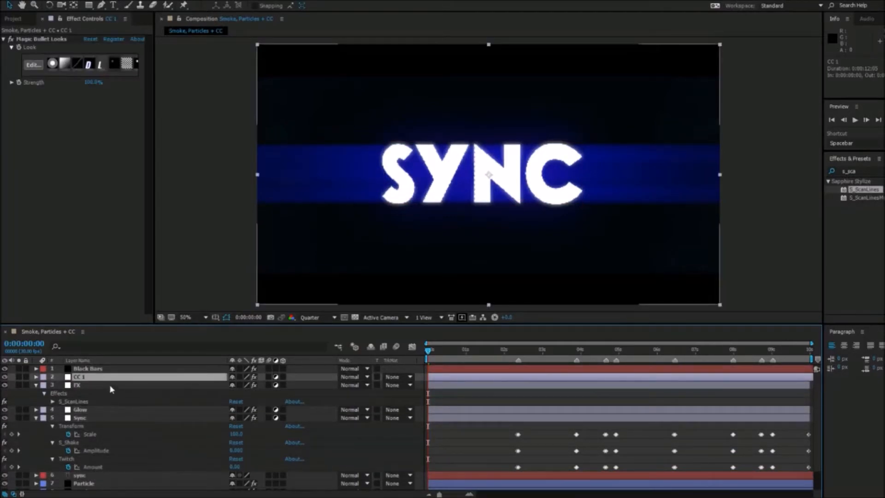
{"action": "left_click", "coordinate": [120, 385]}
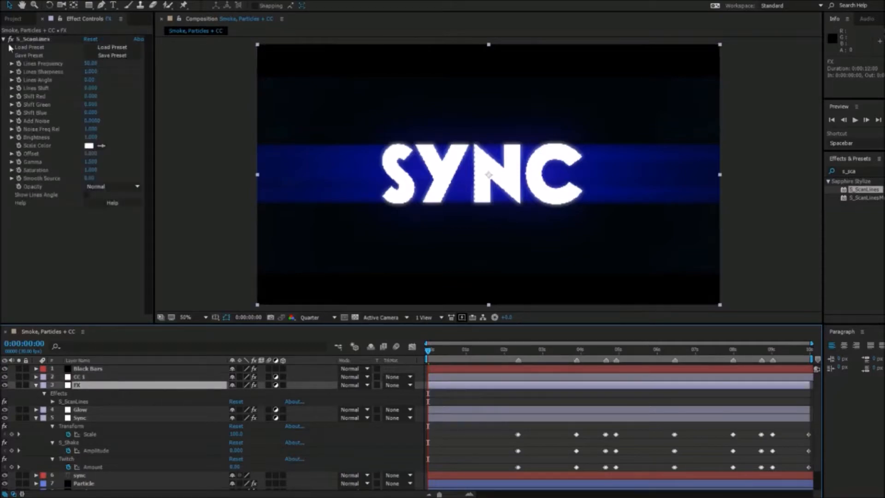
Step: Try a higher Lines Frequency and the All Opaque and As Premult opacity modes, then delete S_ScanLines from the FX layer
{"action": "left_click_drag", "start_coordinate": [90, 63], "coordinate": [385, 84]}
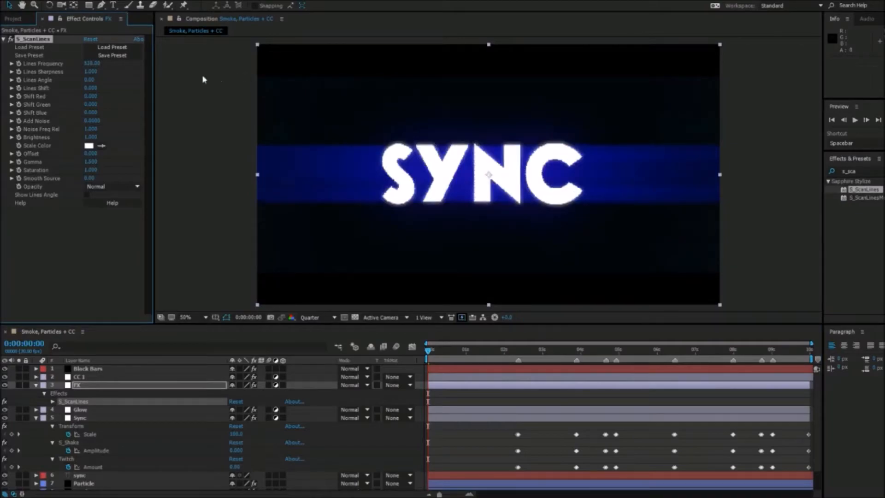
{"action": "left_click_drag", "start_coordinate": [91, 63], "coordinate": [18, 89]}
{"action": "left_click", "coordinate": [108, 186]}
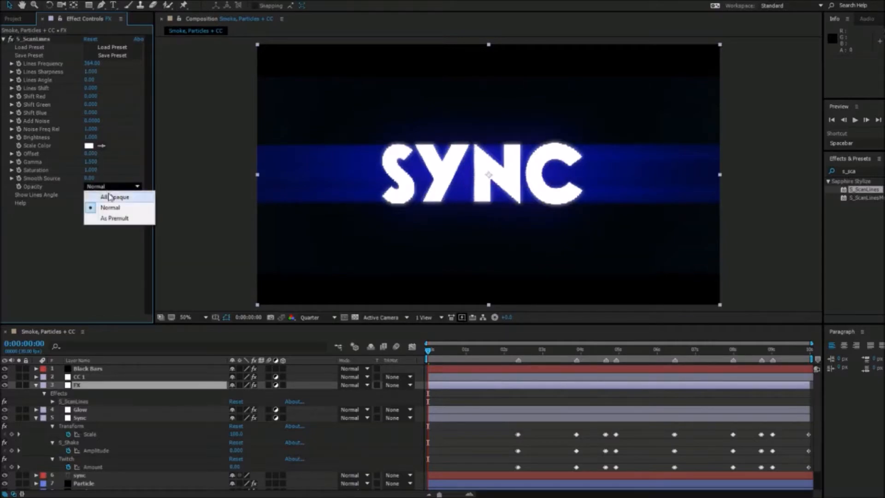
{"action": "left_click", "coordinate": [110, 196]}
{"action": "left_click", "coordinate": [110, 186]}
{"action": "left_click", "coordinate": [108, 222]}
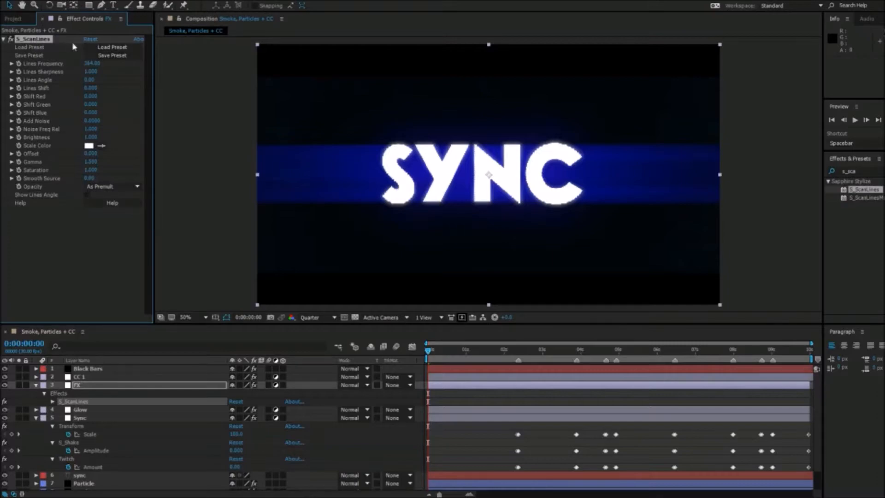
{"action": "key", "text": "Delete"}
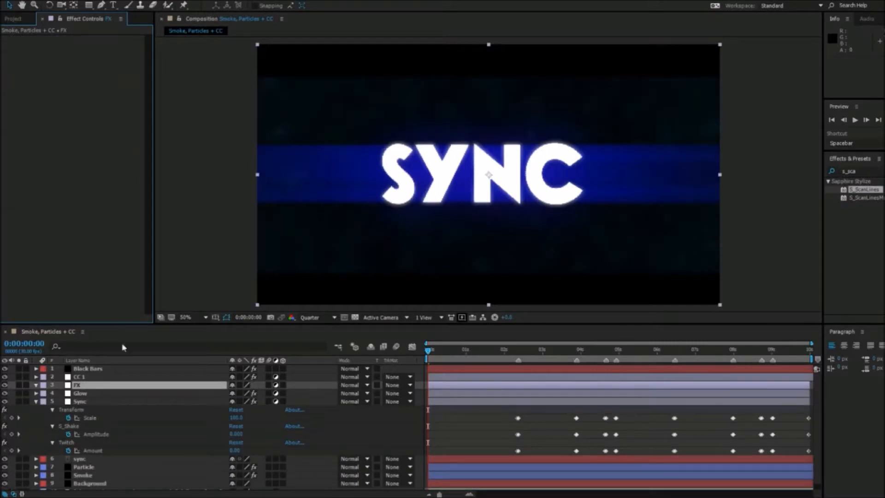
Step: Create a black solid, move it to the top of the layer stack and set its Opacity to 0%
{"action": "key", "text": "ctrl+y"}
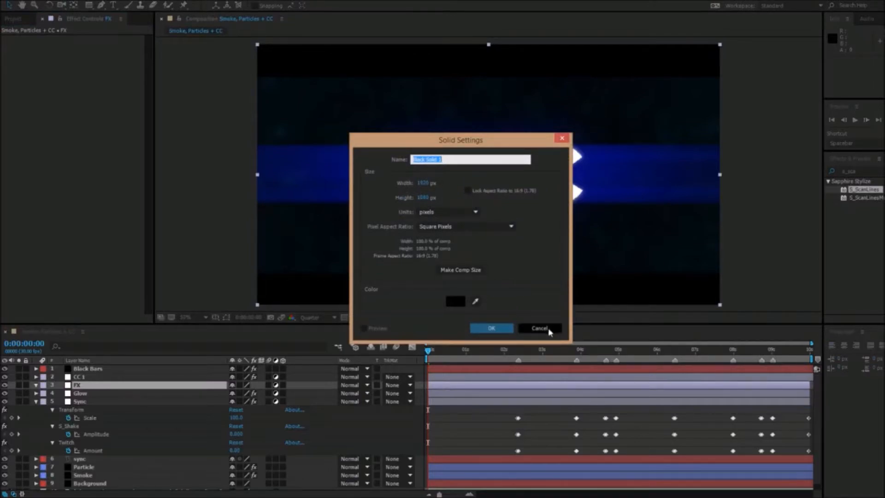
{"action": "left_click", "coordinate": [498, 328]}
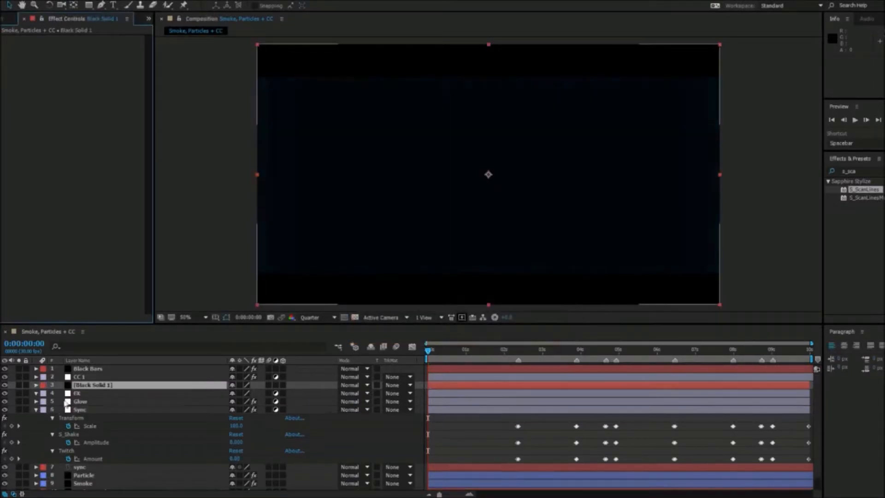
{"action": "key", "text": "ctrl+shift+bracketright"}
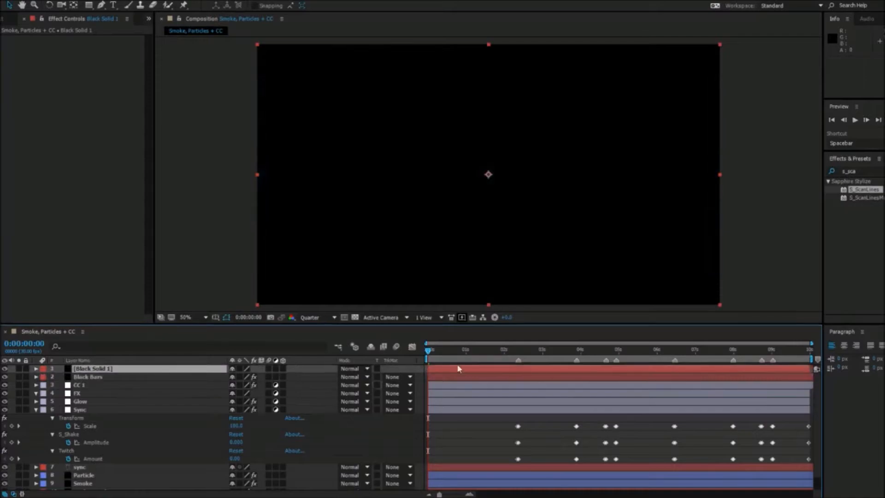
{"action": "key", "text": "t"}
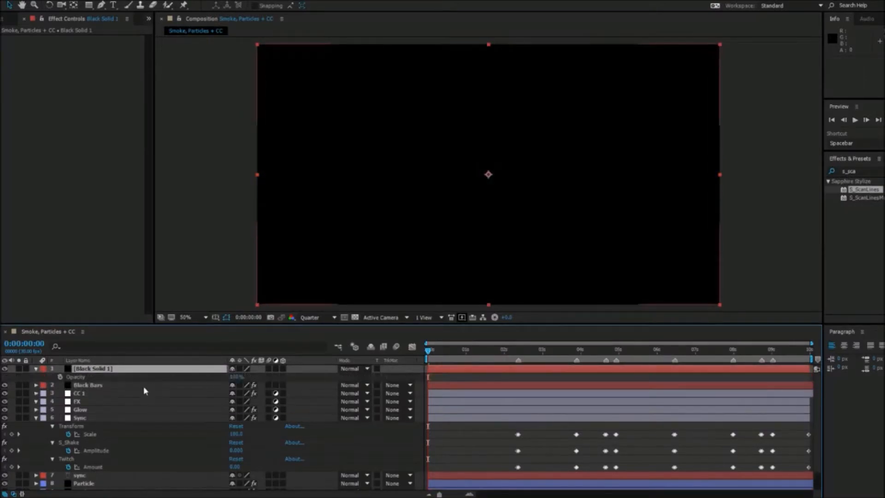
{"action": "left_click_drag", "start_coordinate": [237, 376], "coordinate": [142, 422]}
Step: Preview the composition and set a 0% Opacity keyframe on the black solid at 0:00:03:08
{"action": "key", "text": "space"}
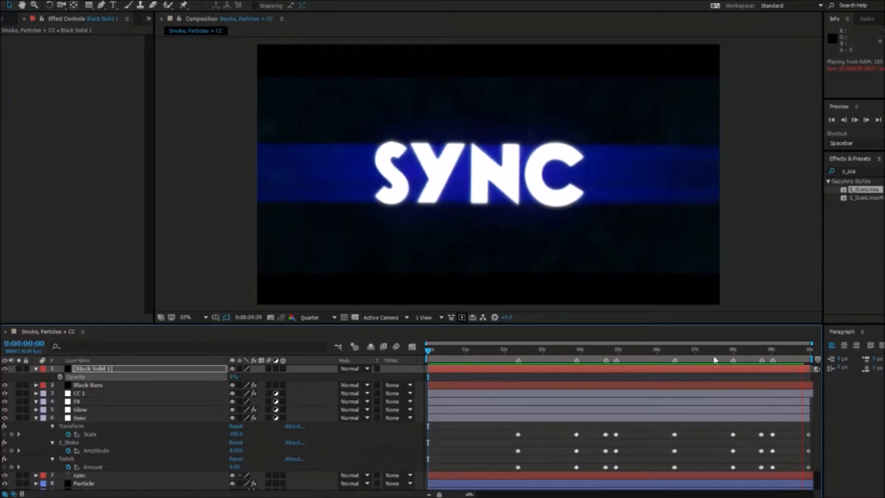
{"action": "key", "text": "space"}
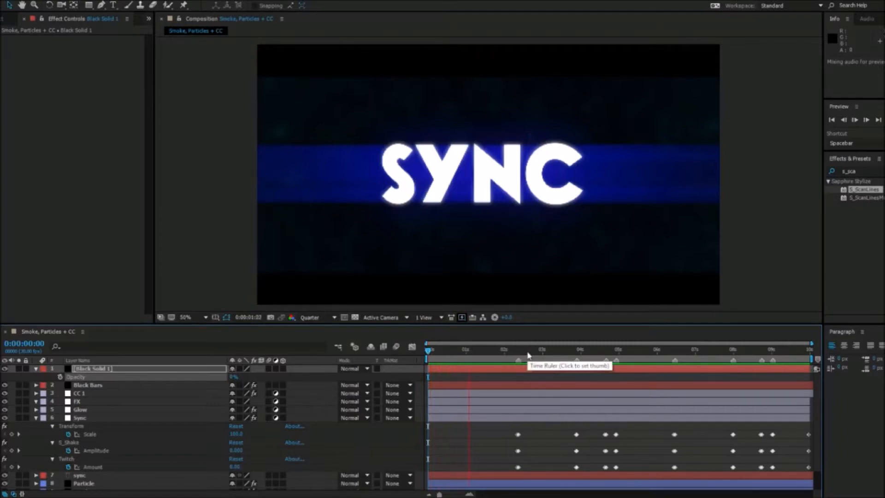
{"action": "left_click", "coordinate": [543, 355]}
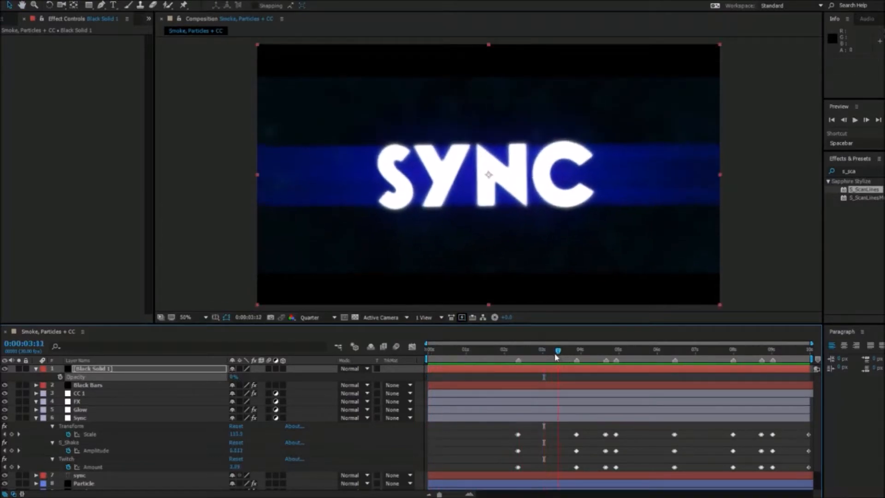
{"action": "left_click_drag", "start_coordinate": [557, 356], "coordinate": [553, 359]}
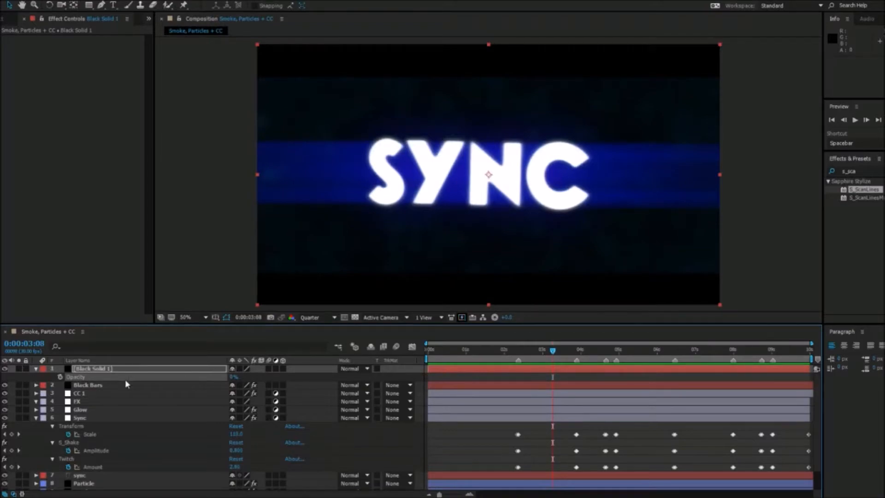
{"action": "left_click", "coordinate": [60, 376]}
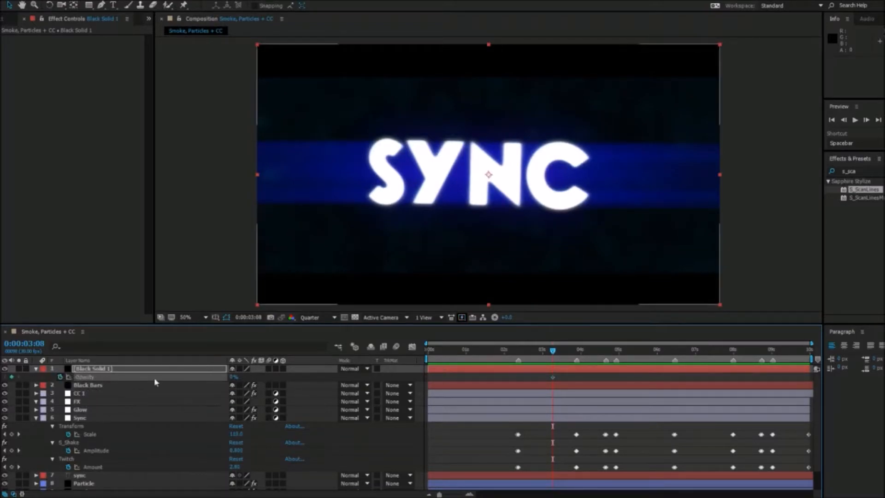
Step: Set the black solid's Opacity to 100% at 0:00:03:09
{"action": "key", "text": "k"}
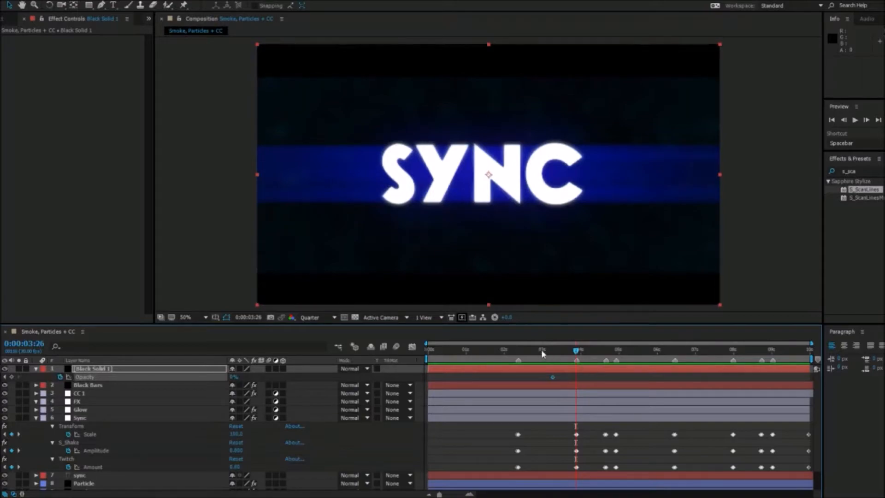
{"action": "left_click", "coordinate": [552, 353]}
{"action": "left_click_drag", "start_coordinate": [553, 353], "coordinate": [554, 353]}
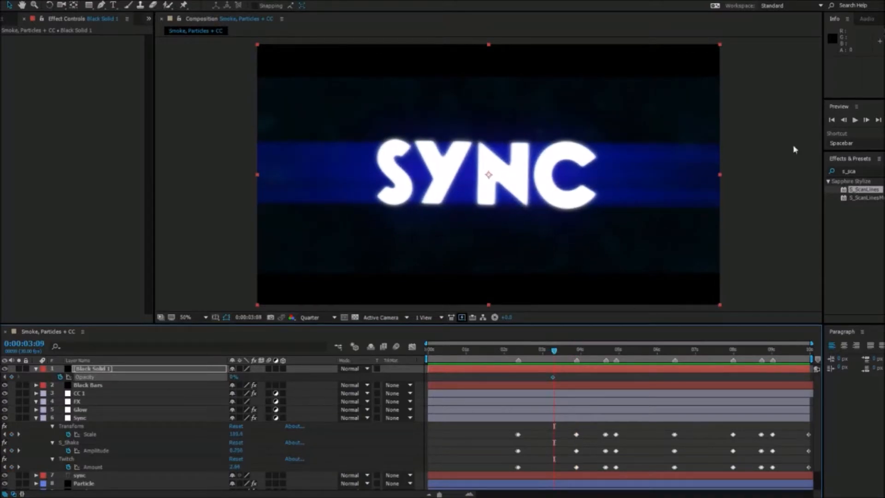
{"action": "left_click", "coordinate": [571, 375]}
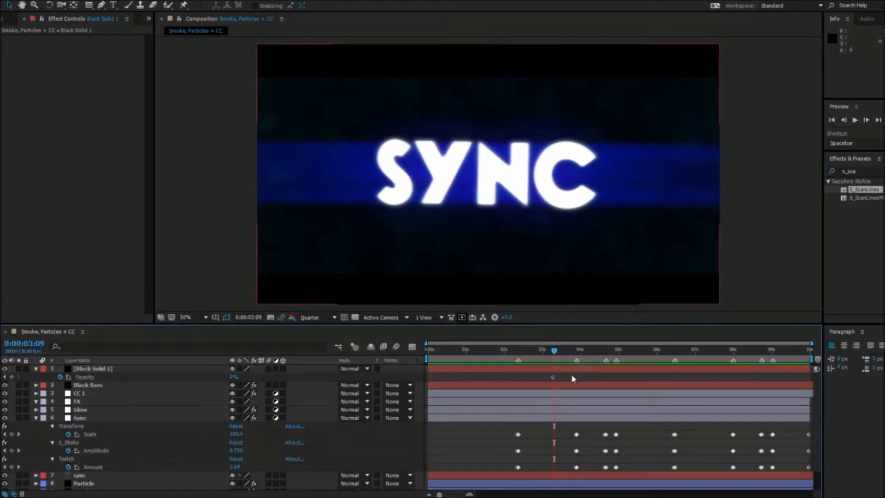
{"action": "left_click_drag", "start_coordinate": [235, 376], "coordinate": [404, 386]}
Step: Copy the 0% Opacity keyframe to the following frame and preview the black flash from the start
{"action": "left_click", "coordinate": [866, 120]}
{"action": "left_click_drag", "start_coordinate": [584, 374], "coordinate": [515, 387]}
{"action": "key", "text": "ctrl+c"}
{"action": "key", "text": "ctrl+v"}
{"action": "left_click_drag", "start_coordinate": [543, 353], "coordinate": [391, 359]}
{"action": "key", "text": "space"}
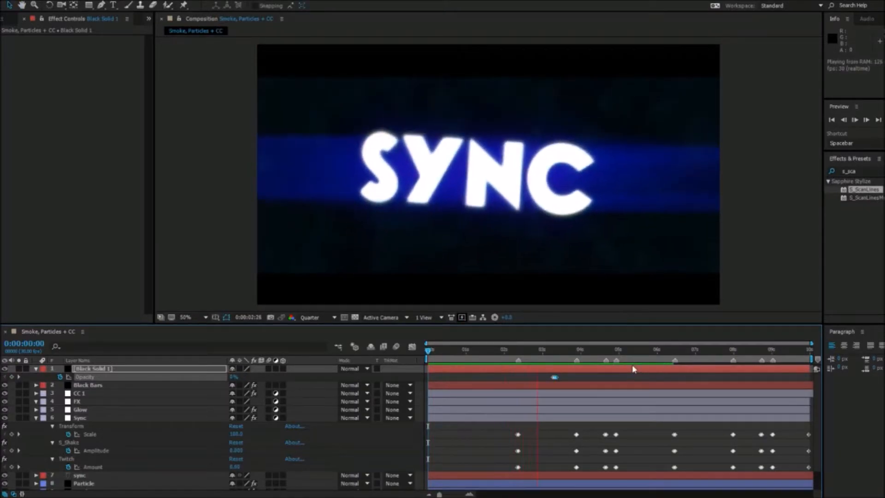
Step: Delete the black solid's closing 0% Opacity keyframe, set Opacity to 0% at 0:00:03:10 and preview the flash from the start
{"action": "left_click", "coordinate": [550, 351]}
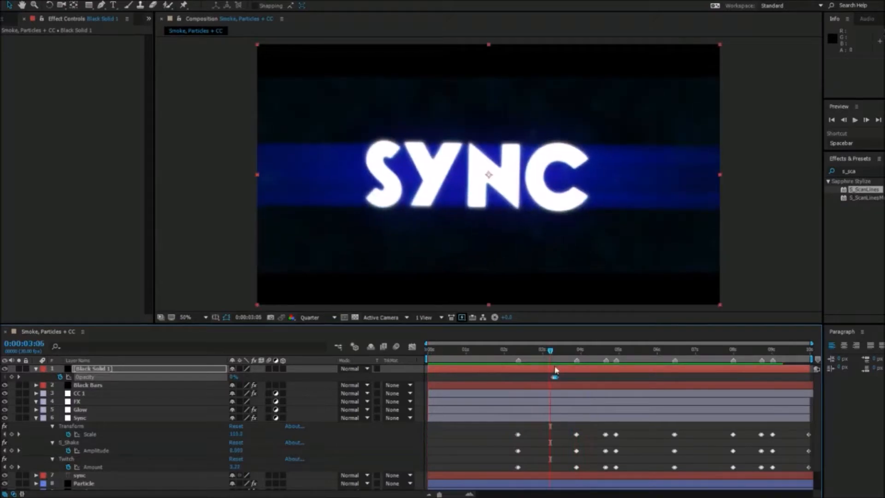
{"action": "key", "text": "Delete"}
{"action": "key", "text": "space"}
{"action": "left_click_drag", "start_coordinate": [557, 360], "coordinate": [555, 359]}
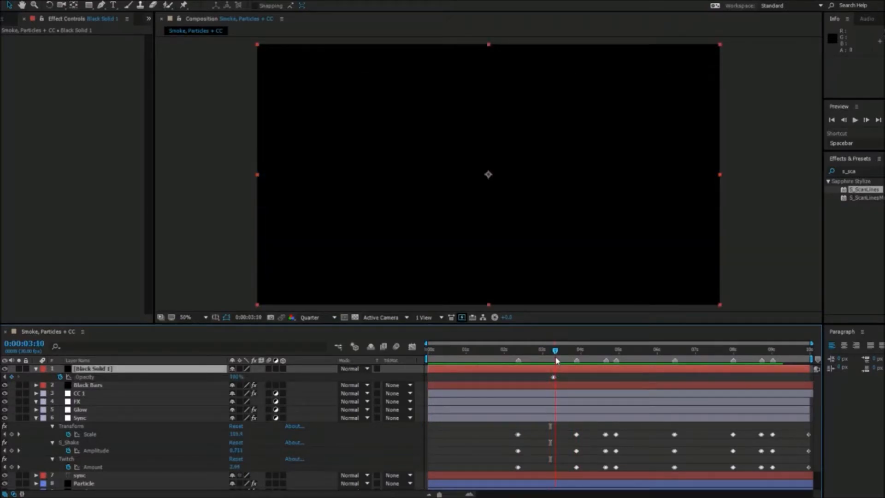
{"action": "left_click", "coordinate": [235, 377]}
{"action": "left_click", "coordinate": [427, 352]}
{"action": "key", "text": "space"}
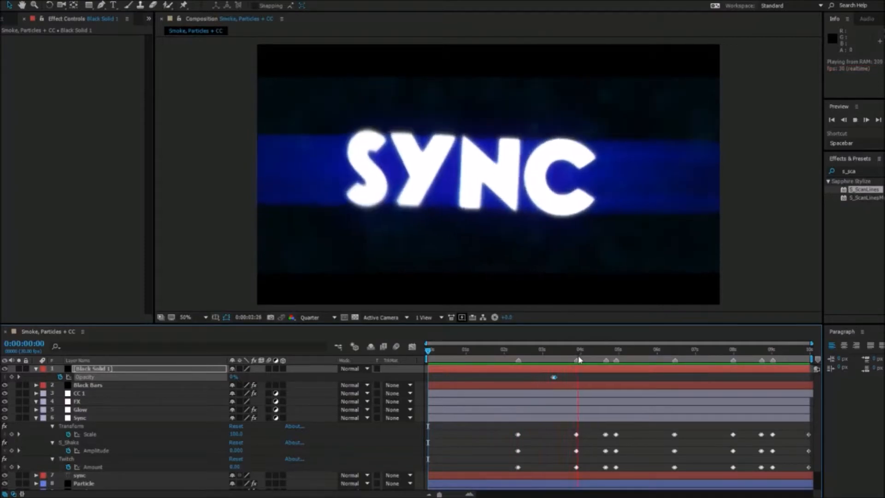
Step: Paste a copy of the black solid's Opacity flash keyframes at 0:00:05:10 and preview the composition from the start
{"action": "left_click", "coordinate": [624, 358]}
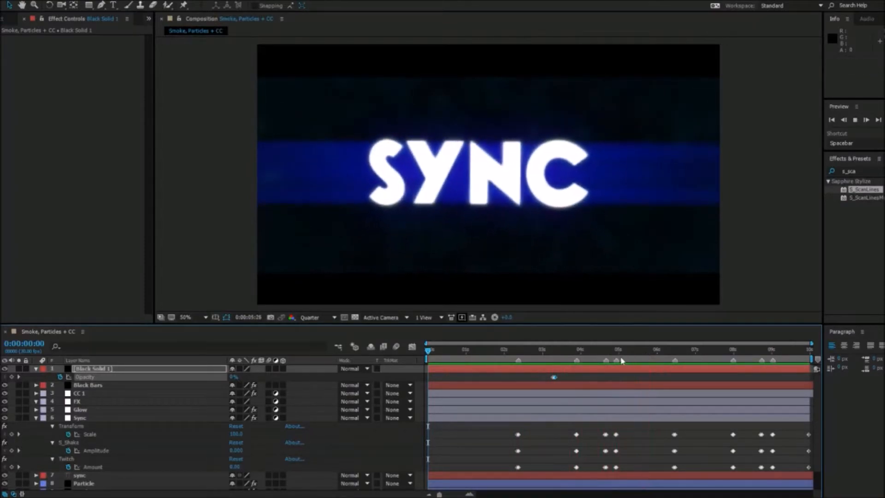
{"action": "left_click_drag", "start_coordinate": [624, 358], "coordinate": [633, 353]}
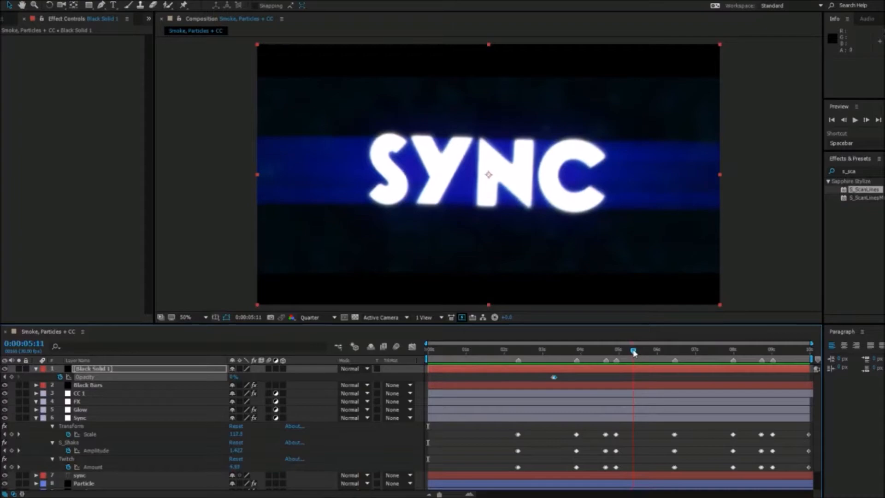
{"action": "left_click", "coordinate": [554, 377]}
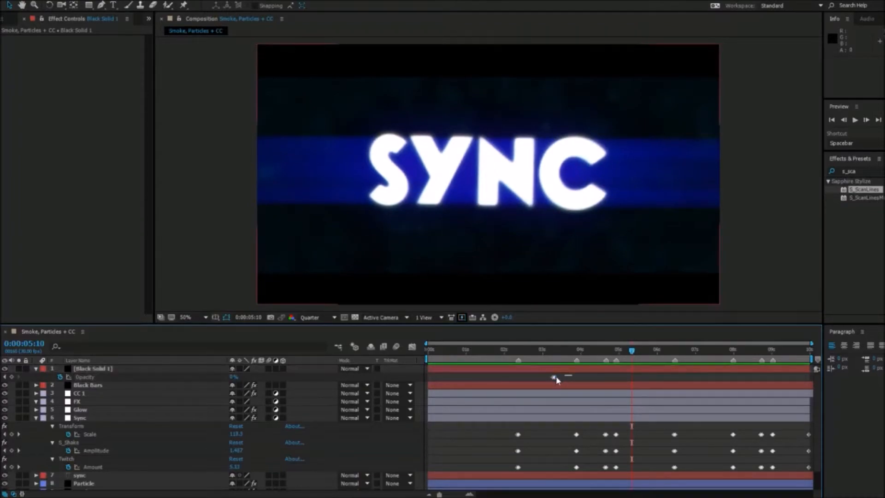
{"action": "key", "text": "ctrl+v"}
{"action": "left_click_drag", "start_coordinate": [622, 355], "coordinate": [177, 332]}
{"action": "key", "text": "space"}
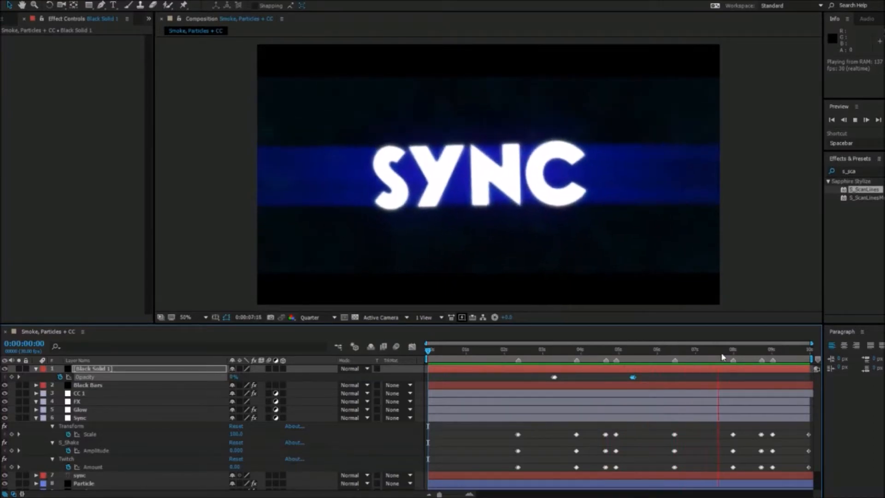
Step: Paste two more copies of the Opacity flash keyframes, midway between 7 and 8 seconds and just after 8 seconds, and preview
{"action": "left_click", "coordinate": [697, 358]}
{"action": "left_click_drag", "start_coordinate": [698, 357], "coordinate": [95, 336]}
{"action": "key", "text": "ctrl+v"}
{"action": "key", "text": "ctrl+v"}
{"action": "key", "text": "space"}
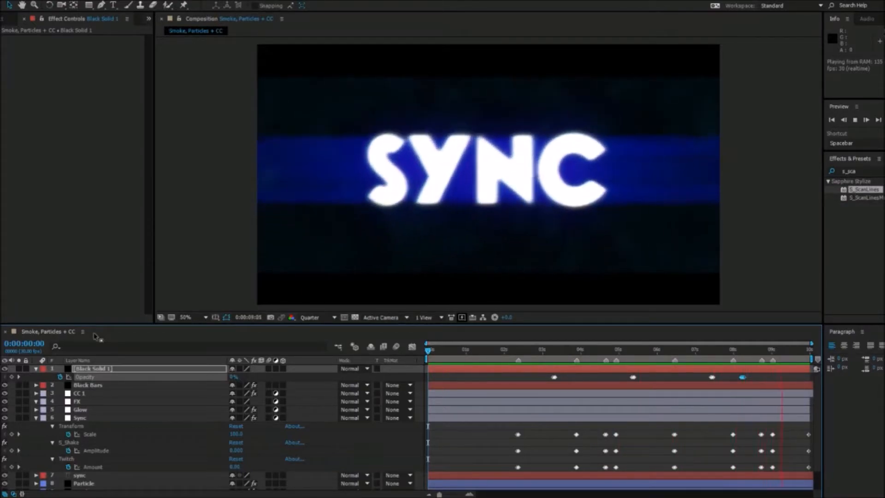
Step: Paste the Opacity flash keyframes shortly before the 9-second mark and again midway between 9 and 10 seconds, and preview
{"action": "left_click_drag", "start_coordinate": [751, 348], "coordinate": [760, 353]}
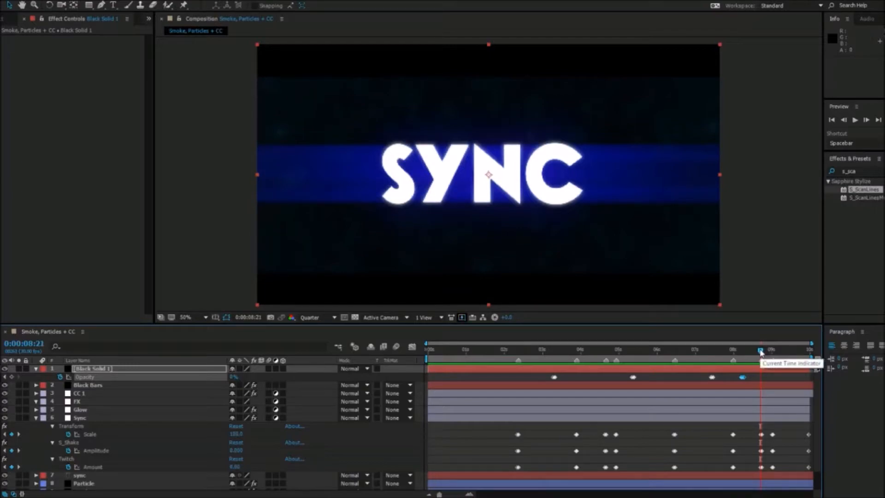
{"action": "key", "text": "ctrl+v"}
{"action": "left_click_drag", "start_coordinate": [760, 353], "coordinate": [787, 362]}
{"action": "key", "text": "space"}
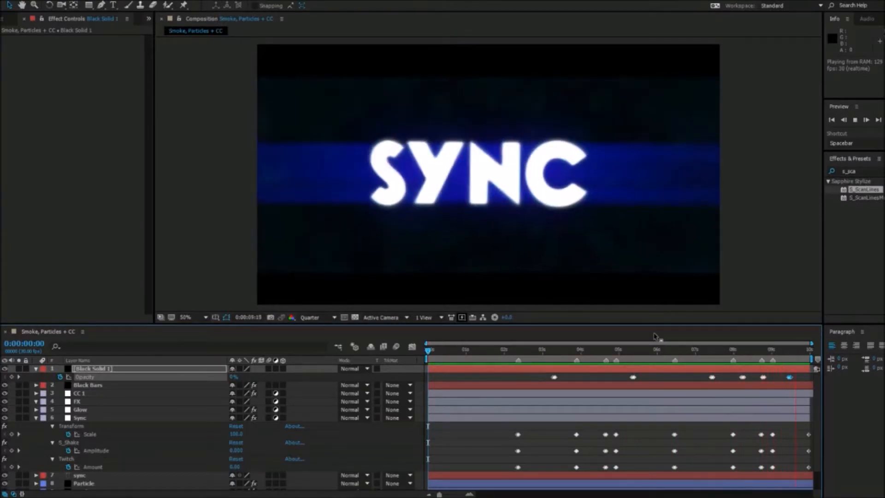
Step: Find the Mirror effect and apply it to the FX adjustment layer
{"action": "left_click_drag", "start_coordinate": [664, 349], "coordinate": [564, 370]}
{"action": "left_click", "coordinate": [69, 401]}
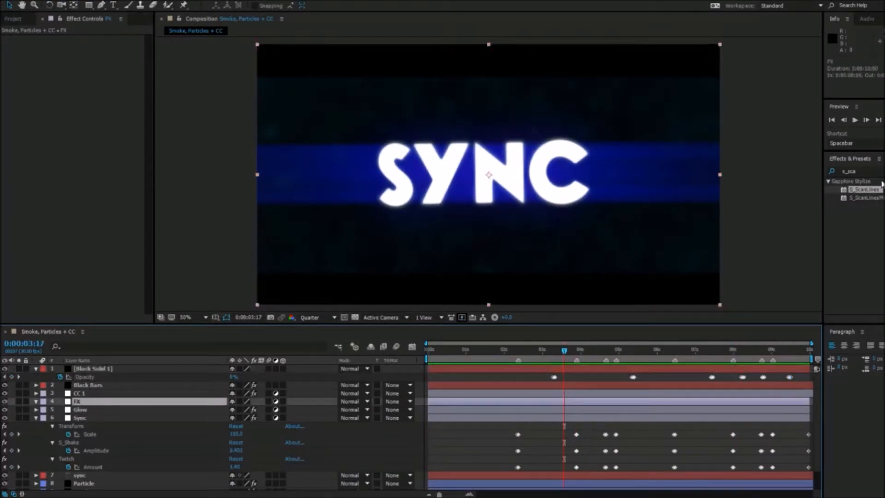
{"action": "left_click_drag", "start_coordinate": [877, 171], "coordinate": [513, 179]}
{"action": "type", "text": "mirro"}
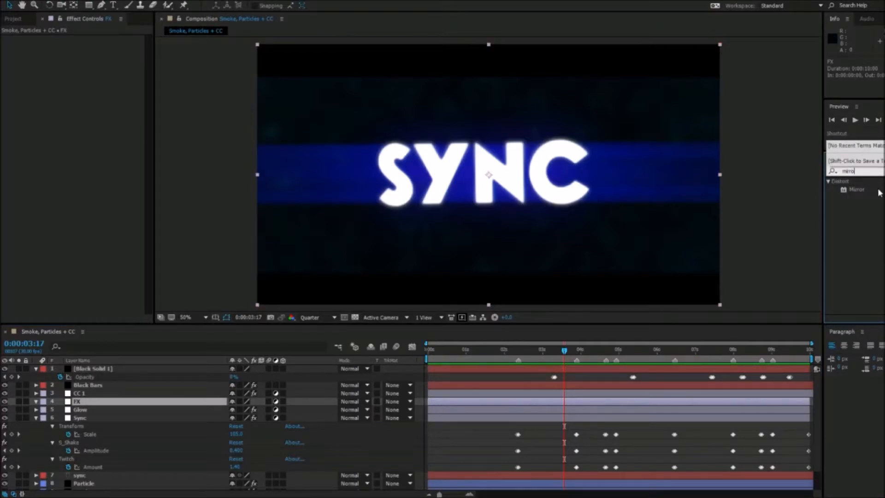
{"action": "left_click_drag", "start_coordinate": [857, 190], "coordinate": [118, 410]}
Step: Start keyframing Mirror's Reflection Angle at 0:00:03:26 on the FX layer
{"action": "left_click", "coordinate": [568, 350]}
{"action": "left_click_drag", "start_coordinate": [569, 355], "coordinate": [576, 356]}
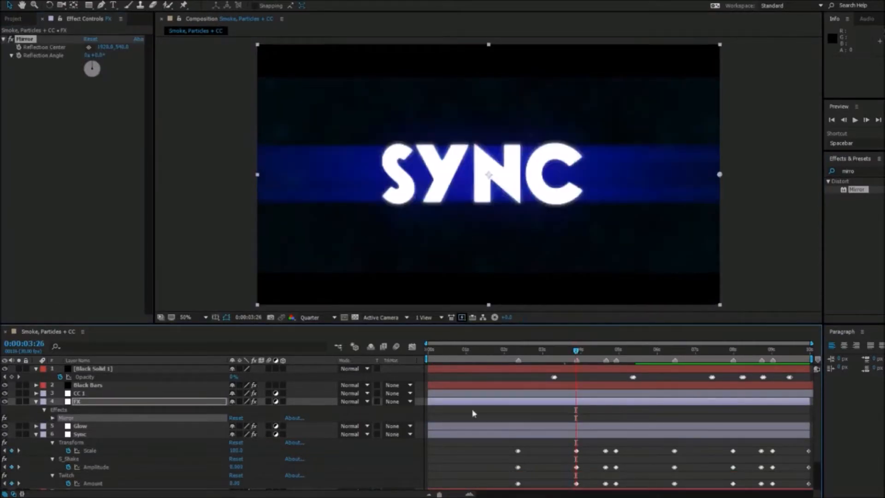
{"action": "left_click", "coordinate": [19, 56]}
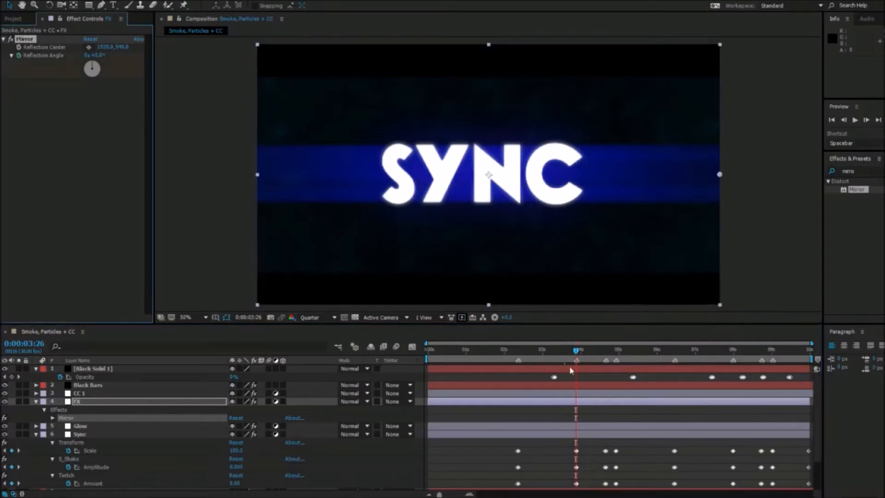
Step: Find the Optics Compensation effect and add it to the FX layer
{"action": "left_click_drag", "start_coordinate": [576, 351], "coordinate": [576, 351]}
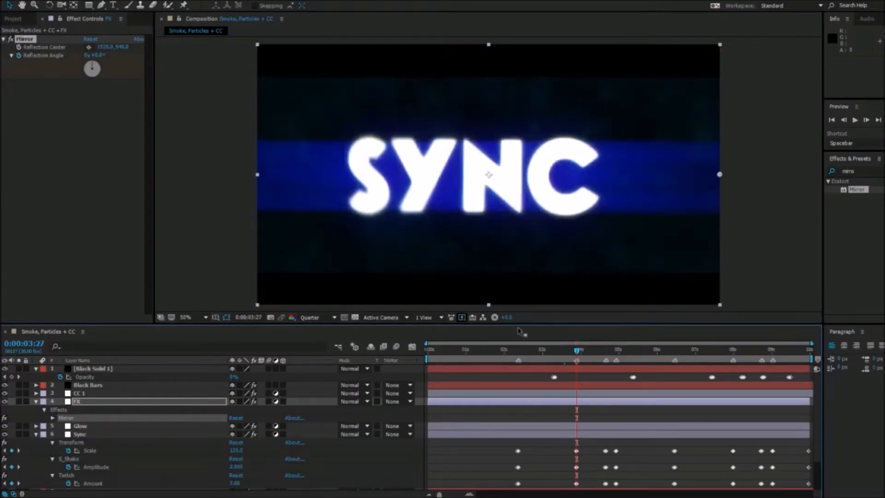
{"action": "left_click", "coordinate": [848, 171]}
{"action": "type", "text": "opt"}
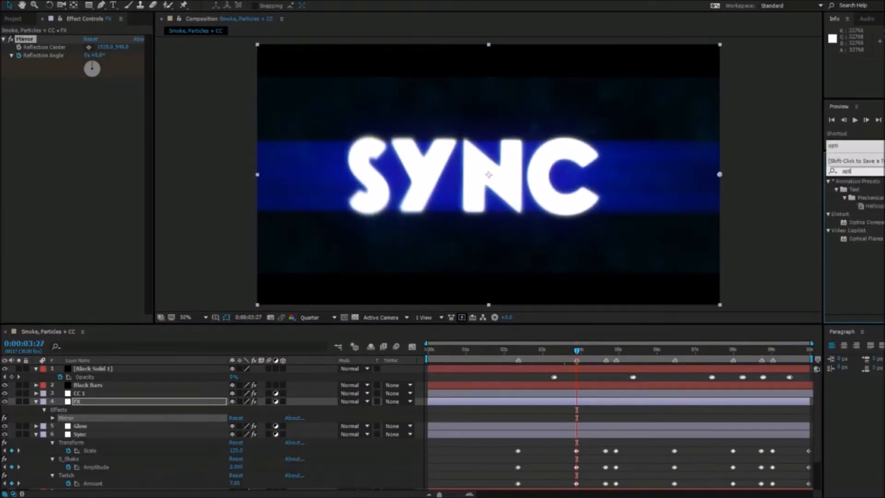
{"action": "left_click_drag", "start_coordinate": [865, 222], "coordinate": [199, 402]}
Step: Enable Reverse Lens Distortion, start keyframing Field Of View at 0:00:03:26, and show only the FX layer's keyframed properties
{"action": "left_click_drag", "start_coordinate": [582, 354], "coordinate": [576, 354]}
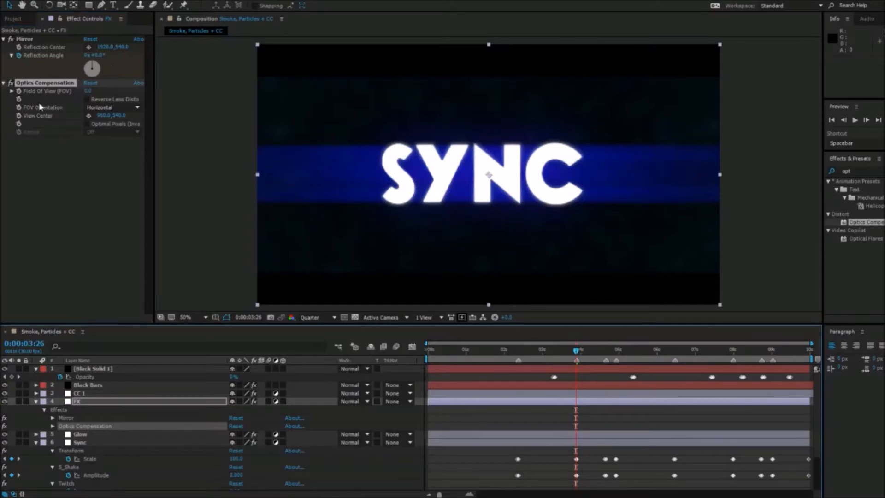
{"action": "left_click", "coordinate": [88, 100]}
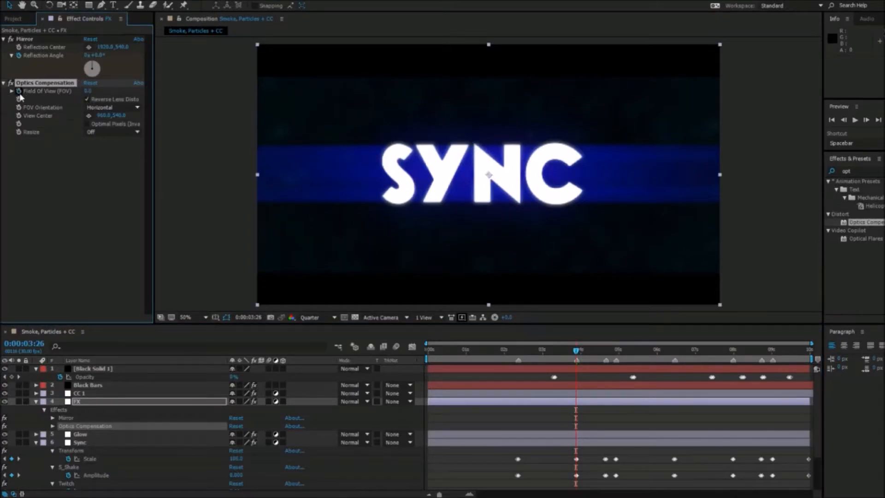
{"action": "left_click", "coordinate": [117, 402]}
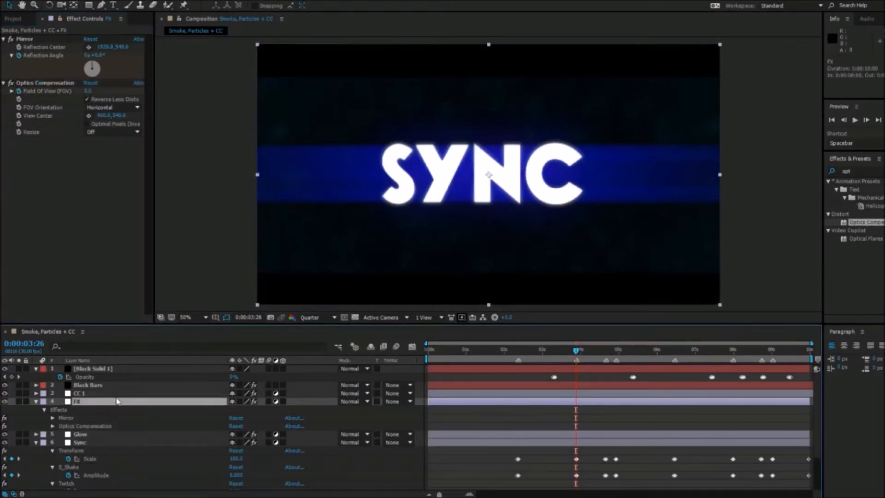
{"action": "key", "text": "u"}
{"action": "key", "text": "u"}
{"action": "key", "text": "u"}
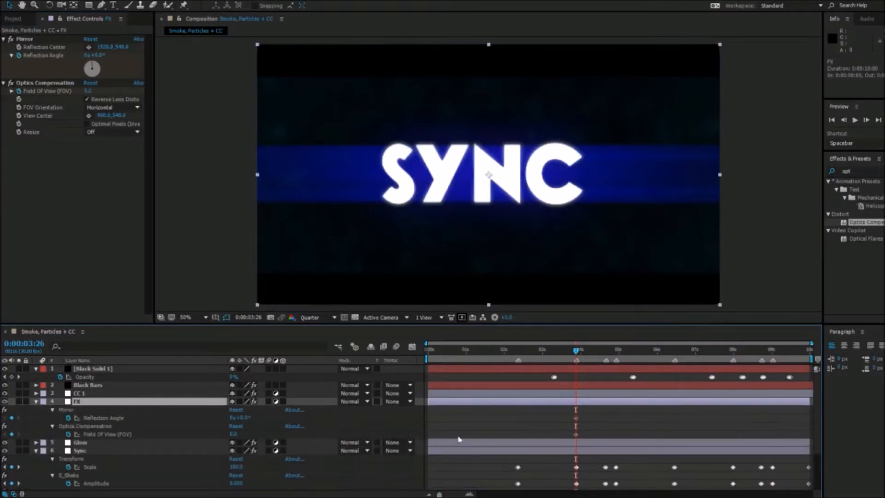
{"action": "scroll", "coordinate": [635, 392], "scroll_direction": "up", "scroll_amount": 2}
Step: At 0:00:03:27, set Optics Compensation's Field Of View to about 114.1 and shift its View Center to about 873, 540
{"action": "left_click", "coordinate": [866, 119]}
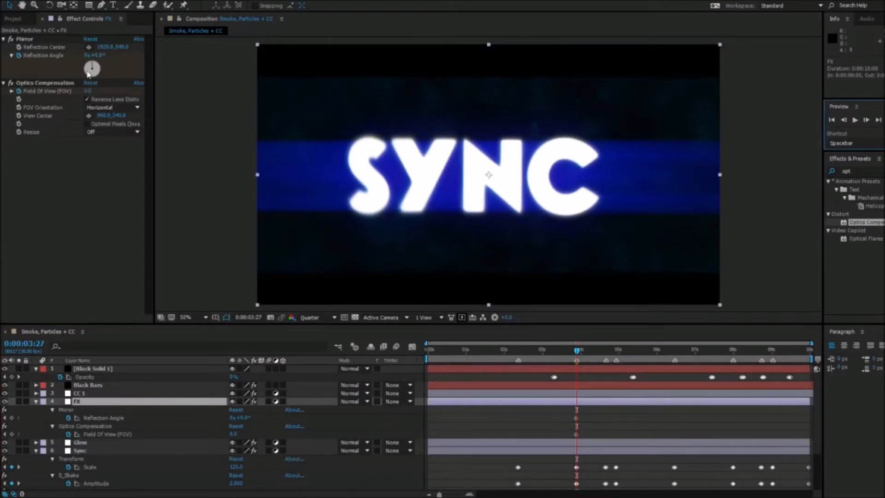
{"action": "left_click_drag", "start_coordinate": [90, 92], "coordinate": [127, 91]}
{"action": "left_click_drag", "start_coordinate": [486, 134], "coordinate": [703, 153]}
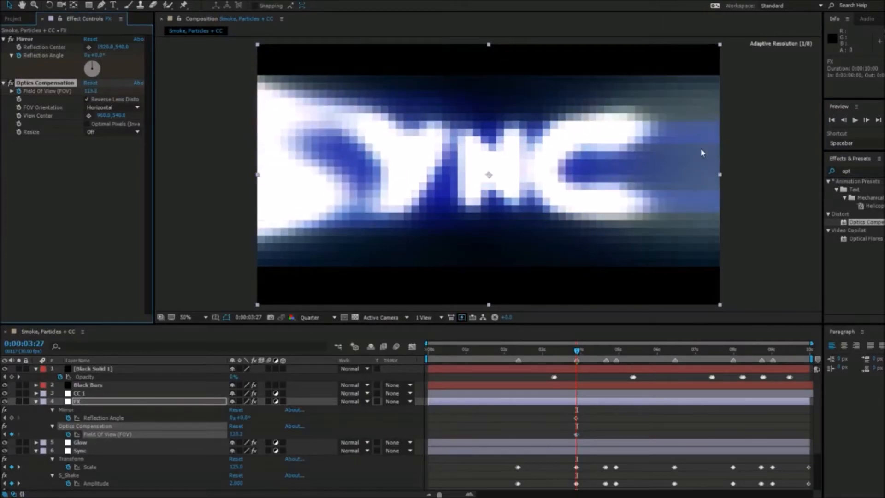
{"action": "left_click_drag", "start_coordinate": [94, 93], "coordinate": [62, 98]}
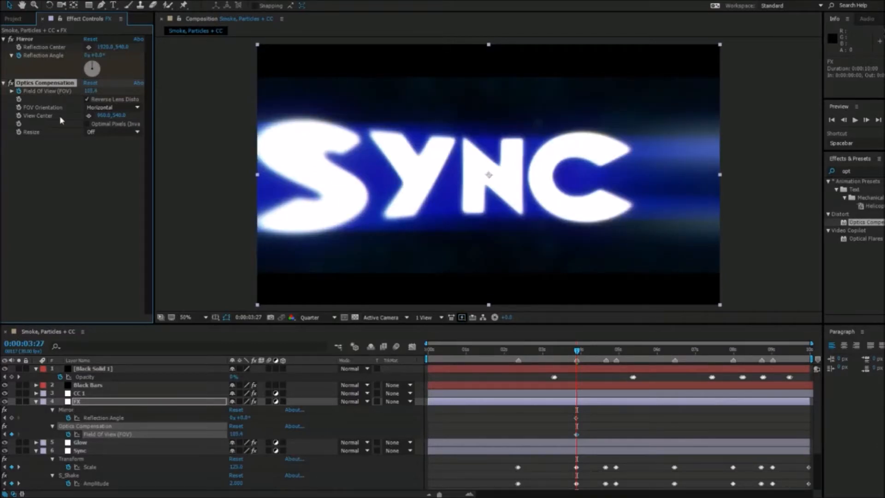
{"action": "left_click_drag", "start_coordinate": [104, 115], "coordinate": [131, 90]}
{"action": "left_click_drag", "start_coordinate": [98, 115], "coordinate": [108, 116]}
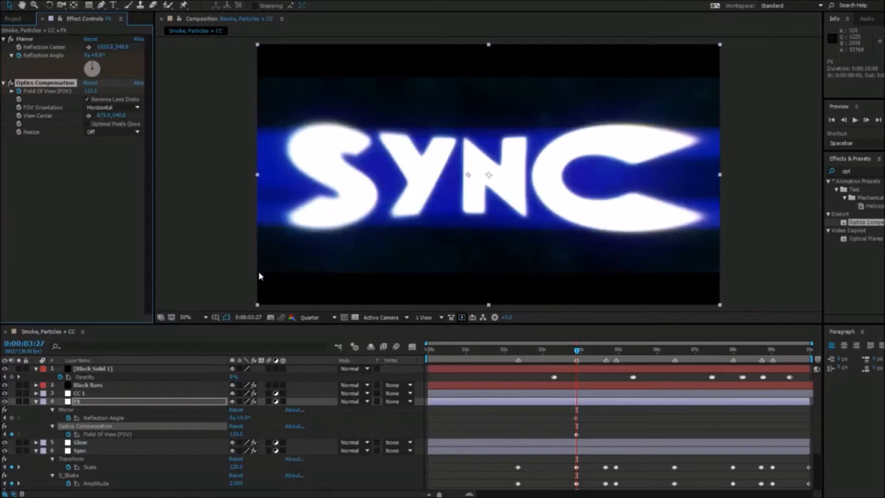
{"action": "left_click_drag", "start_coordinate": [91, 91], "coordinate": [98, 91]}
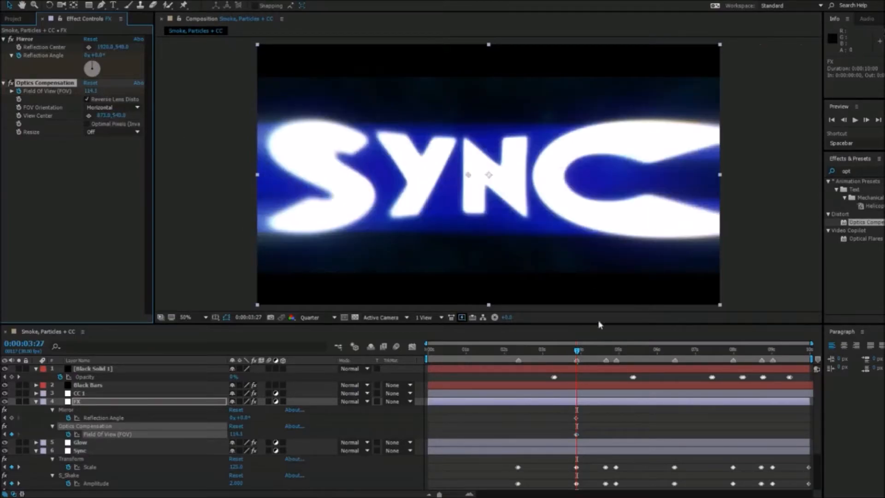
Step: Add a holding Field Of View keyframe at 0:00:04:27 and set Field Of View to 0 at 0:00:04:28
{"action": "left_click_drag", "start_coordinate": [577, 360], "coordinate": [617, 353]}
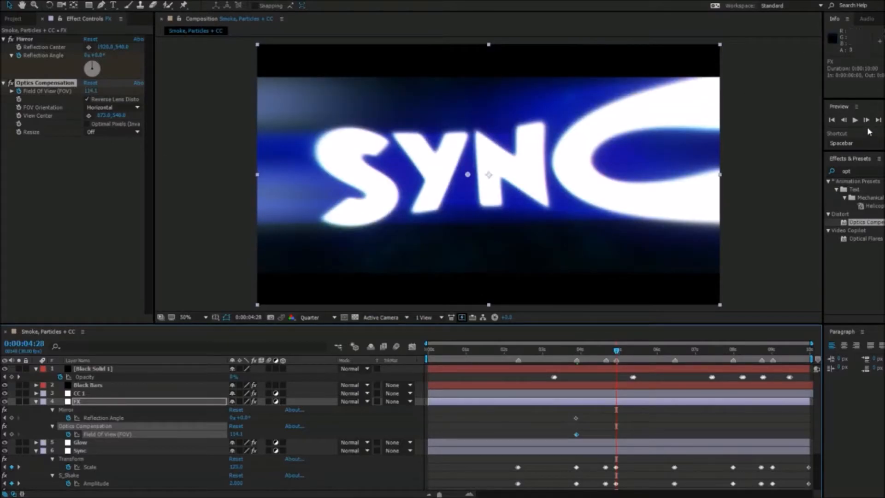
{"action": "left_click", "coordinate": [844, 120]}
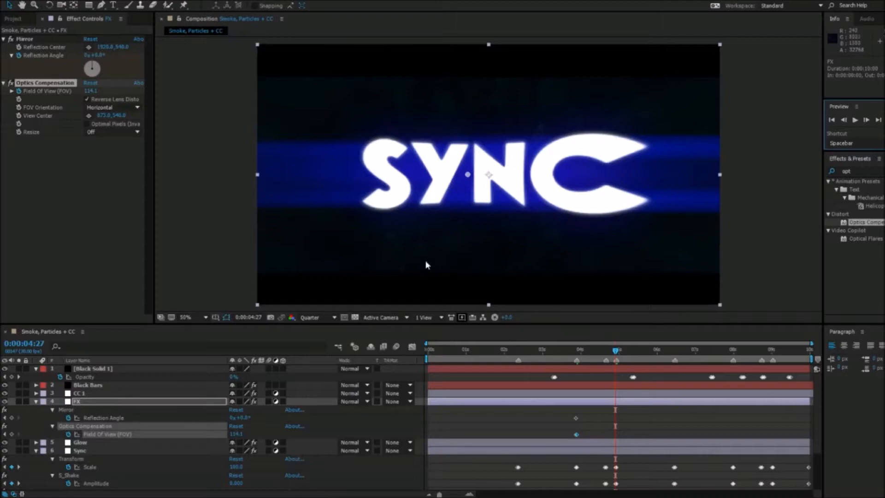
{"action": "left_click", "coordinate": [11, 434]}
{"action": "left_click_drag", "start_coordinate": [594, 351], "coordinate": [617, 348]}
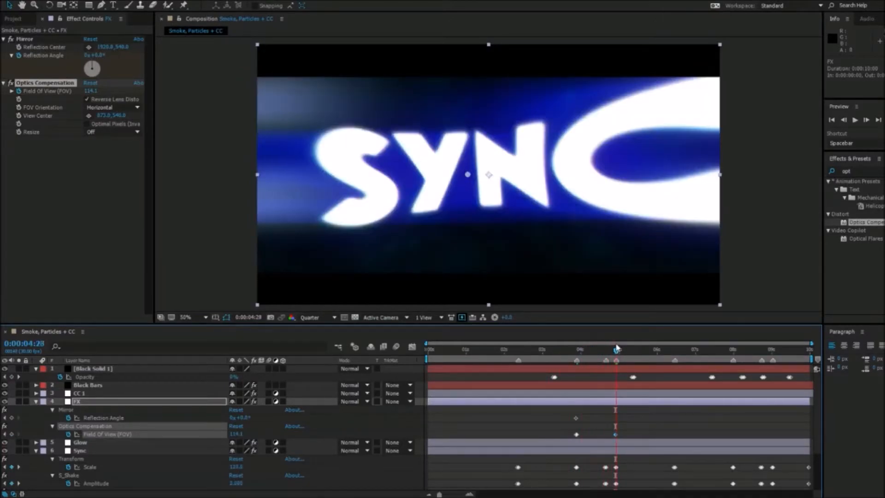
{"action": "left_click_drag", "start_coordinate": [85, 90], "coordinate": [110, 89]}
{"action": "left_click", "coordinate": [89, 92]}
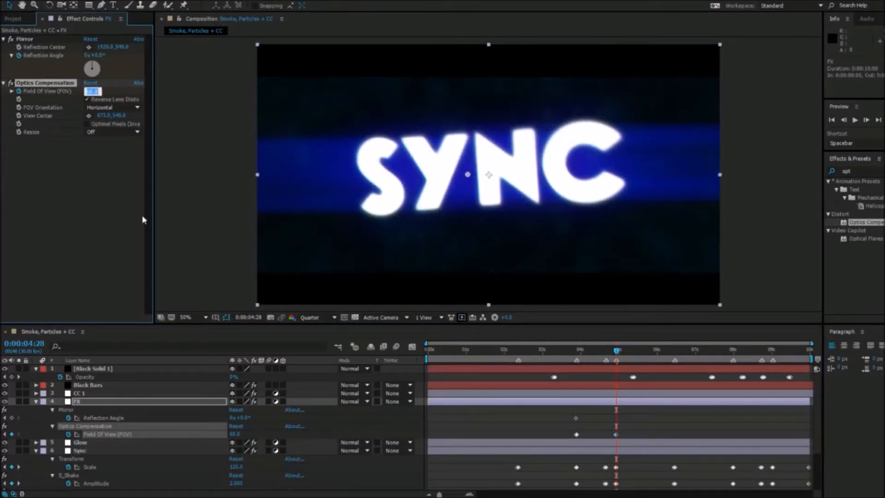
{"action": "key", "text": "Return"}
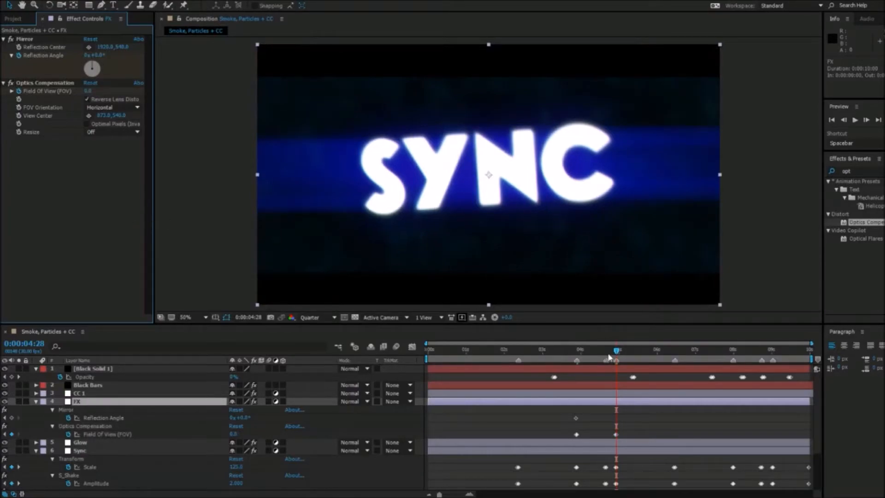
Step: Set Mirror's Reflection Angle to 90° at both 0:00:04:27 and 0:00:03:27
{"action": "key", "text": "Page_Up"}
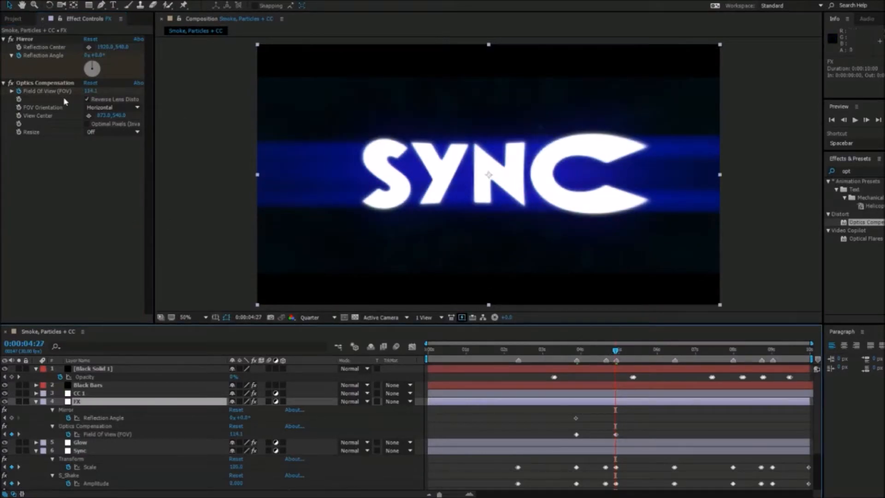
{"action": "left_click_drag", "start_coordinate": [98, 55], "coordinate": [149, 66]}
{"action": "type", "text": "90"}
{"action": "key", "text": "Return"}
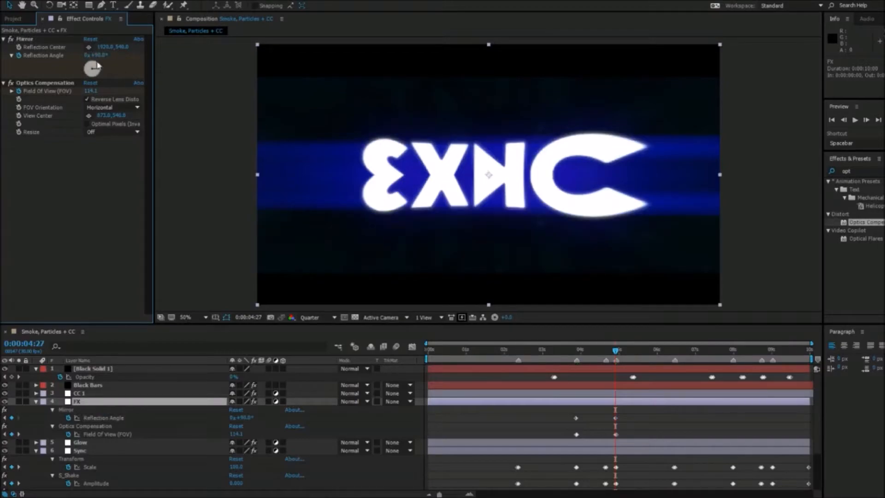
{"action": "left_click", "coordinate": [576, 346]}
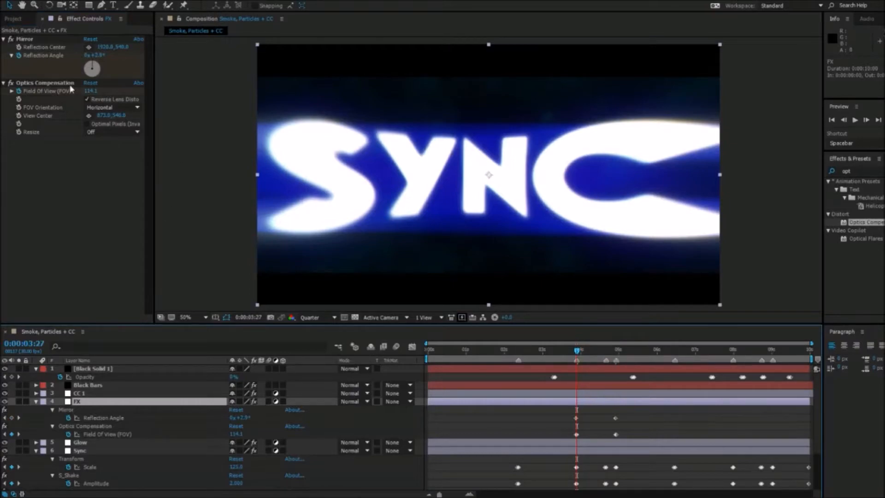
{"action": "left_click", "coordinate": [100, 56]}
{"action": "type", "text": "90"}
{"action": "key", "text": "Return"}
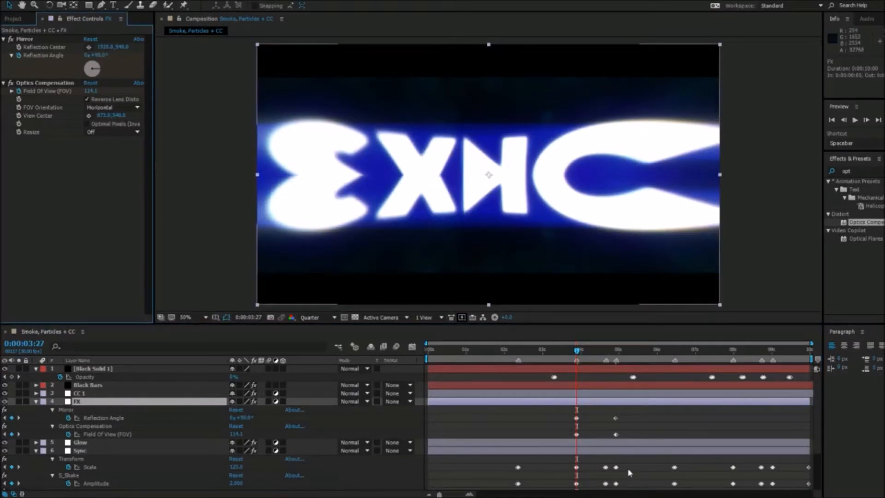
Step: Select the FX layer's last Field Of View keyframe in the timeline
{"action": "left_click", "coordinate": [616, 435]}
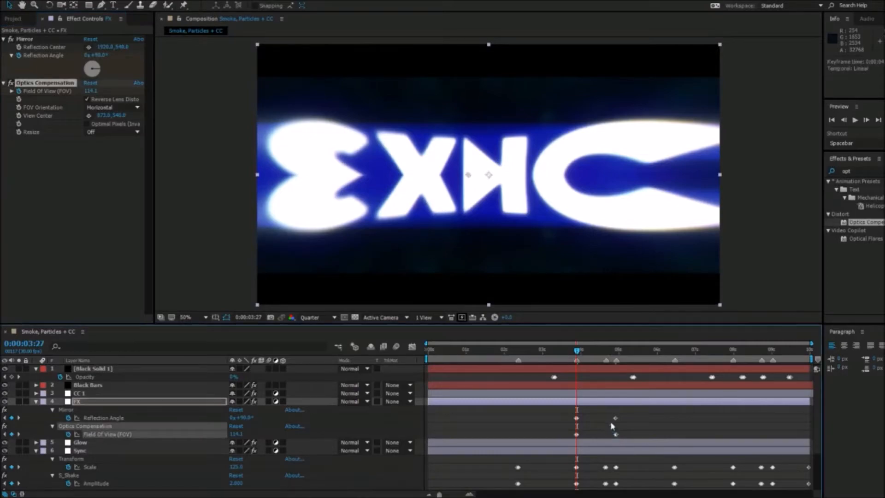
Step: Try adding an Optics Compensation Field Of View keyframe of 90 at 0:00:04:19 on the FX layer and compare the neighbouring frames
{"action": "left_click", "coordinate": [613, 424]}
{"action": "mouse_move", "coordinate": [599, 351]}
{"action": "left_mouse_down"}
{"action": "mouse_move", "coordinate": [607, 352]}
{"action": "mouse_move", "coordinate": [598, 350]}
{"action": "left_mouse_up"}
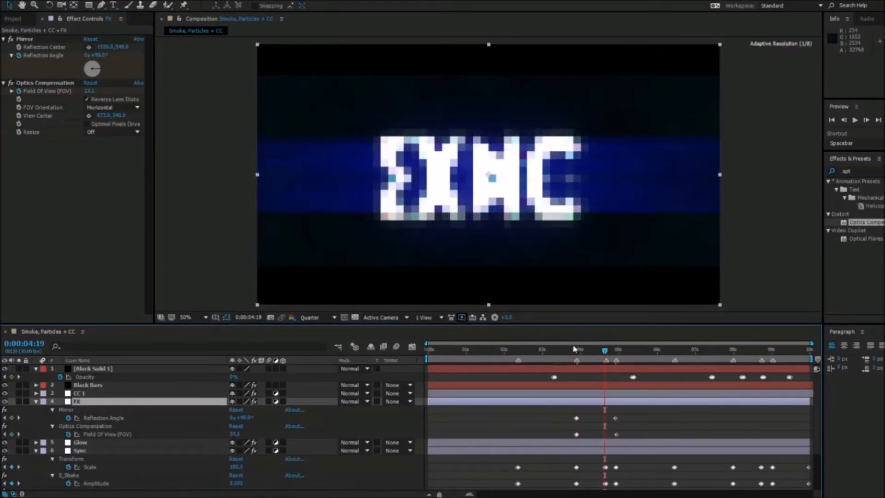
{"action": "left_click", "coordinate": [88, 92]}
{"action": "type", "text": "90"}
{"action": "key", "text": "Return"}
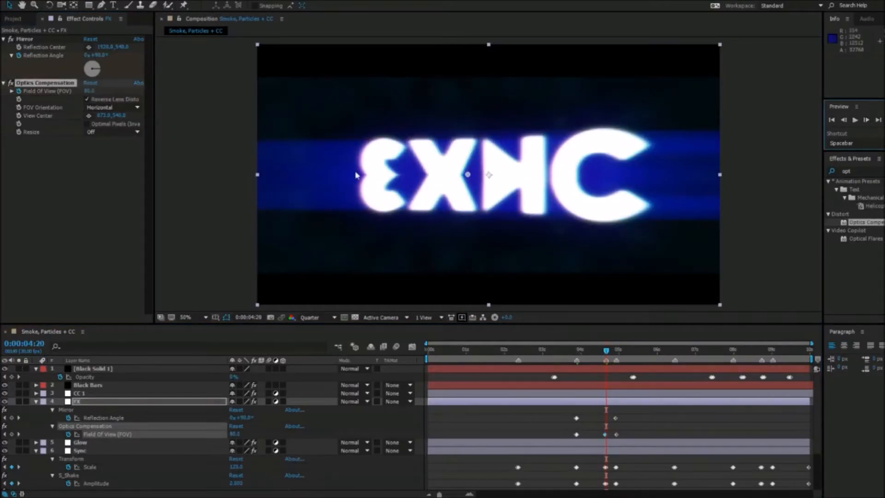
{"action": "left_click", "coordinate": [843, 120]}
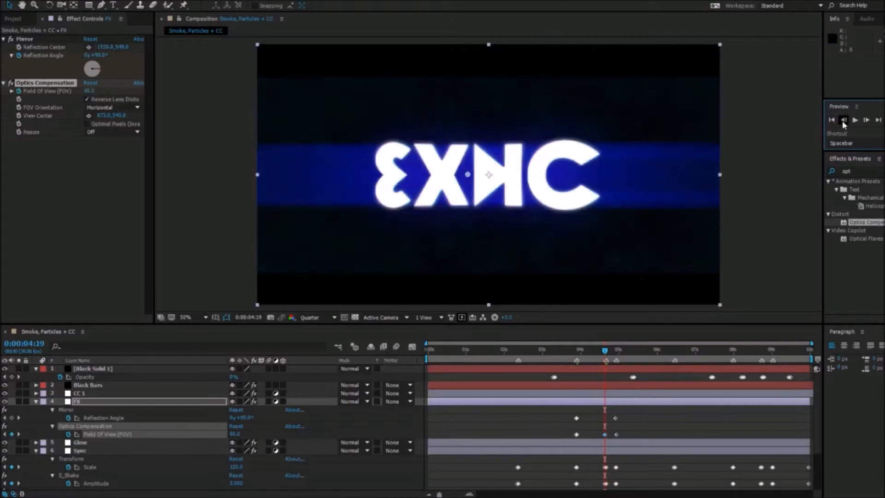
{"action": "left_click", "coordinate": [866, 120]}
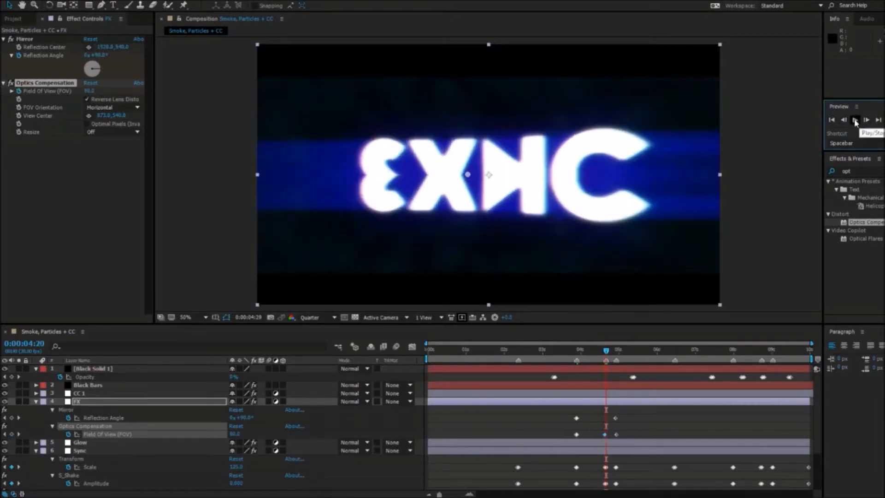
Step: Try other Field Of View values, starting with 0, on the FX layer at 0:00:04:20
{"action": "left_click", "coordinate": [88, 92]}
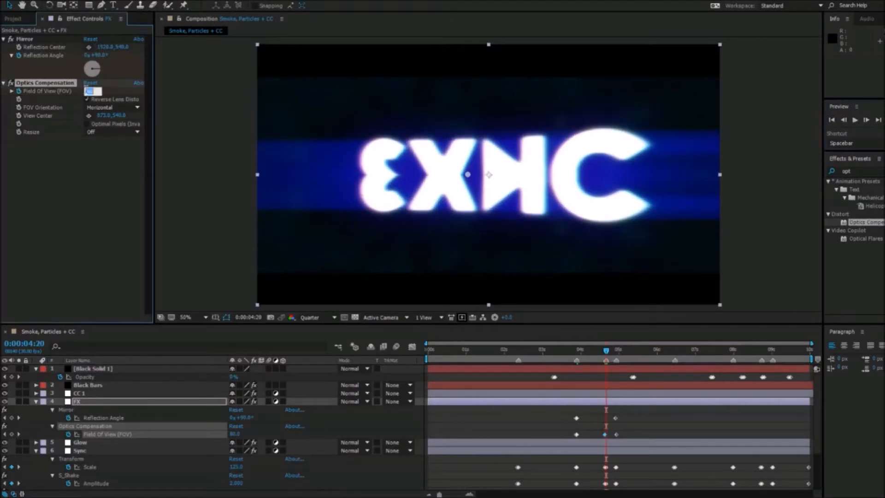
{"action": "left_click", "coordinate": [69, 191]}
{"action": "left_click", "coordinate": [91, 91]}
{"action": "type", "text": "0"}
{"action": "key", "text": "Return"}
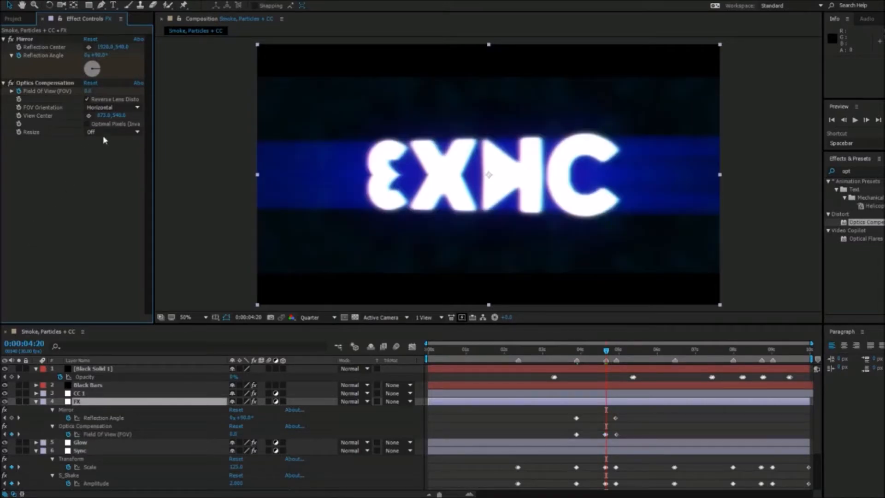
{"action": "left_click", "coordinate": [88, 91]}
{"action": "type", "text": "60"}
{"action": "key", "text": "Return"}
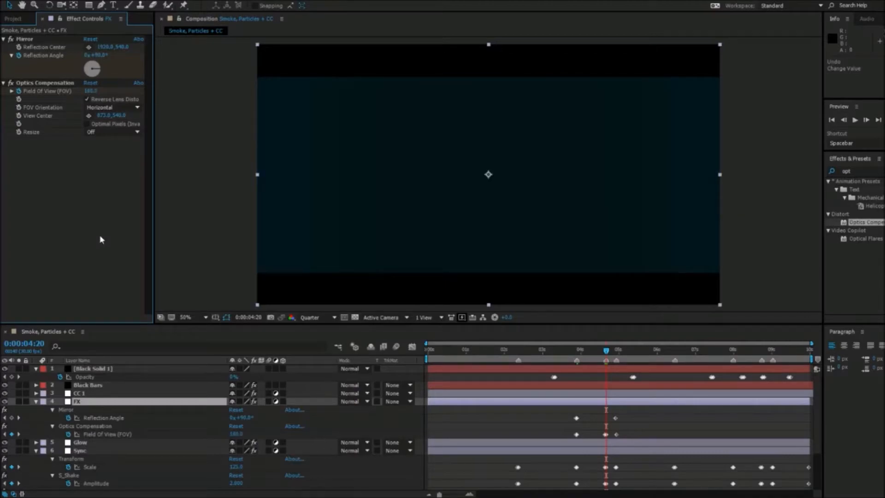
Step: Undo the added Field Of View keyframes and redo the Mirror angle change that was undone too far
{"action": "key", "text": "Delete"}
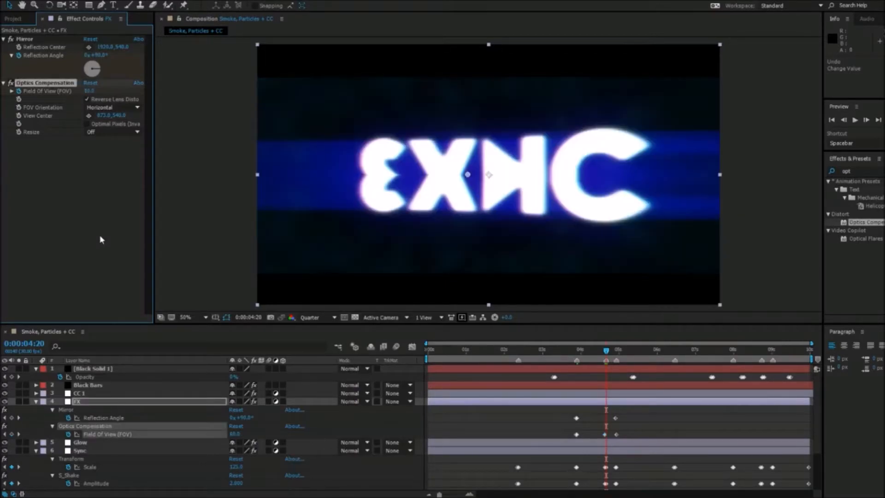
{"action": "key", "text": "j"}
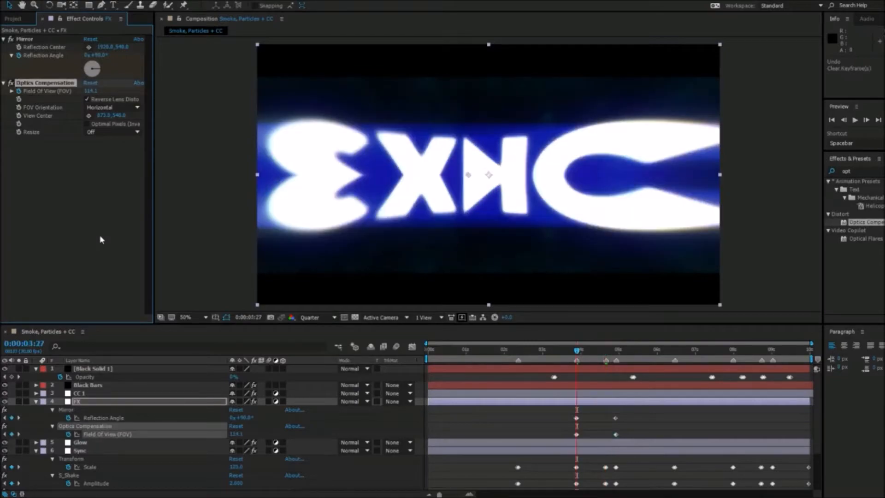
{"action": "key", "text": "ctrl+z"}
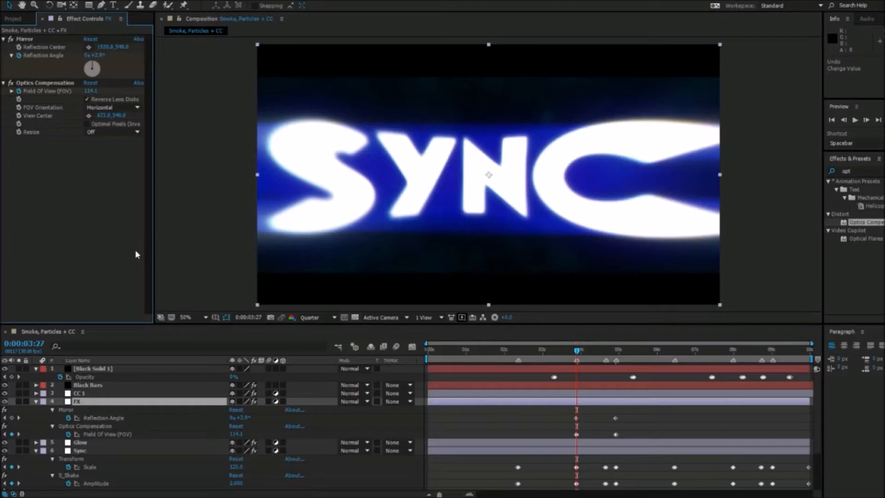
{"action": "left_click", "coordinate": [21, 0]}
{"action": "left_click", "coordinate": [40, 16]}
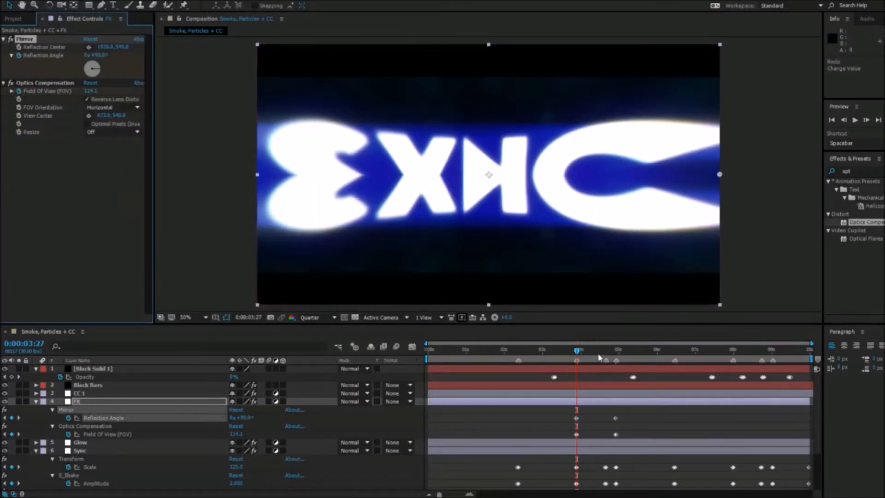
Step: Examine the frames around 0:00:04:19 one by one to check the mirrored text at the beat
{"action": "left_click", "coordinate": [603, 350]}
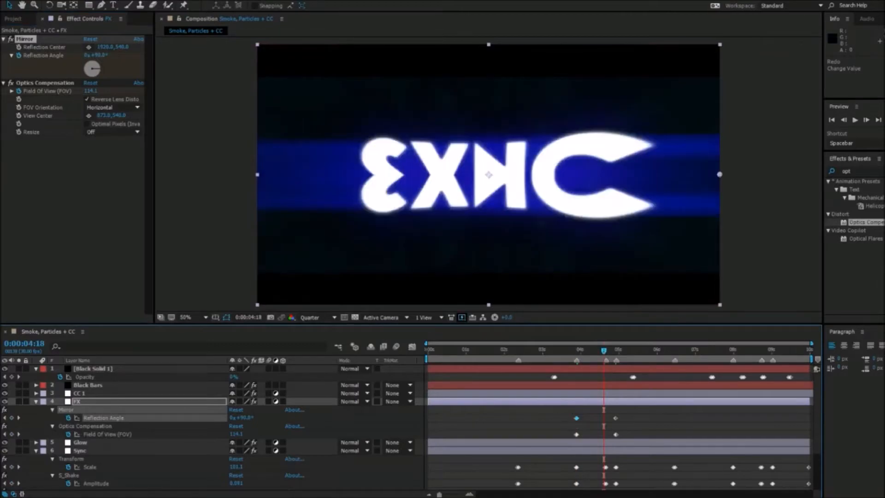
{"action": "left_click", "coordinate": [866, 120]}
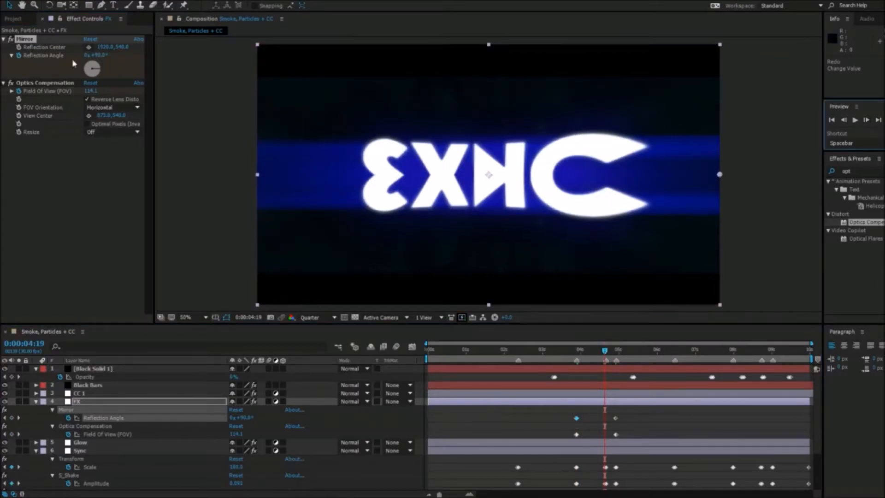
{"action": "left_click", "coordinate": [866, 120]}
{"action": "left_click", "coordinate": [867, 120]}
{"action": "left_click", "coordinate": [843, 120]}
{"action": "left_click", "coordinate": [843, 120]}
Step: Try deleting the last Field Of View keyframe on the FX layer, then undo the deletion
{"action": "left_click", "coordinate": [615, 434]}
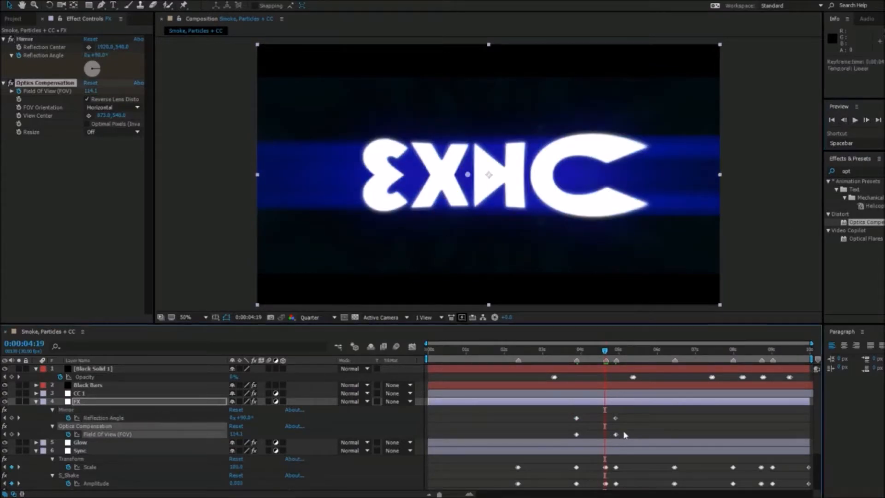
{"action": "key", "text": "Delete"}
{"action": "left_click", "coordinate": [26, 1]}
{"action": "left_click", "coordinate": [26, 5]}
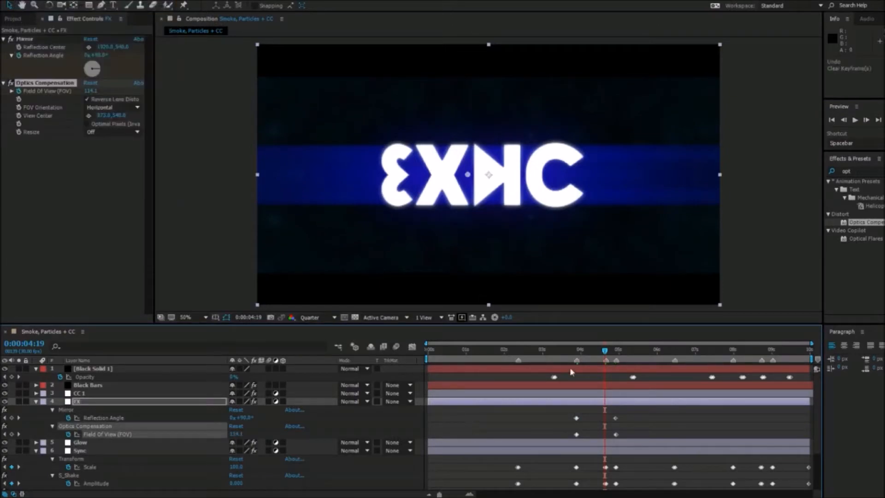
Step: Replace the last Mirror Reflection Angle keyframe on the FX layer with one of 0° at 0:00:04:28
{"action": "left_click", "coordinate": [615, 418]}
{"action": "left_click", "coordinate": [616, 350]}
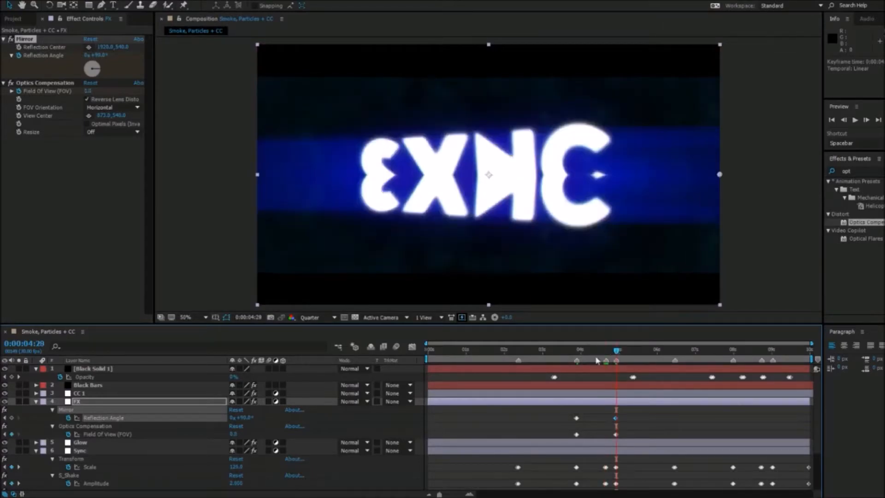
{"action": "key", "text": "Delete"}
{"action": "left_click", "coordinate": [99, 55]}
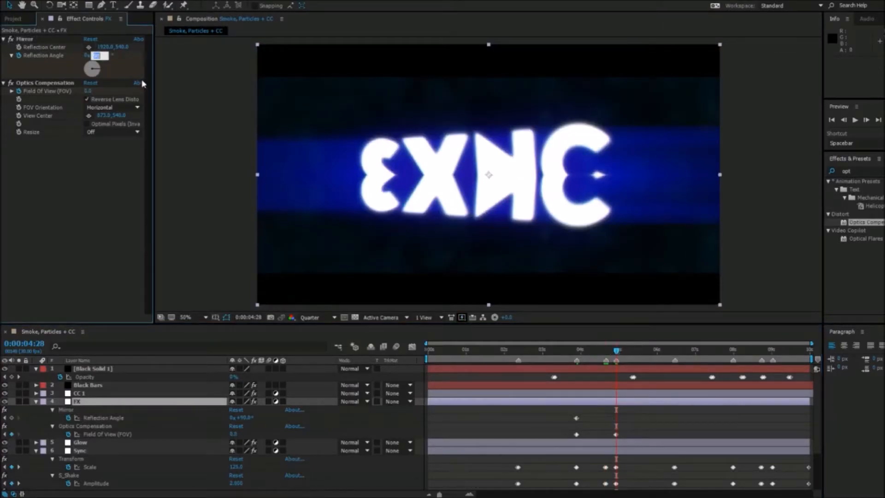
{"action": "type", "text": "0"}
{"action": "key", "text": "Return"}
Step: Add a Mirror Reflection Angle keyframe of 90° at 0:00:04:19
{"action": "left_click_drag", "start_coordinate": [616, 350], "coordinate": [605, 350]}
{"action": "left_click", "coordinate": [99, 55]}
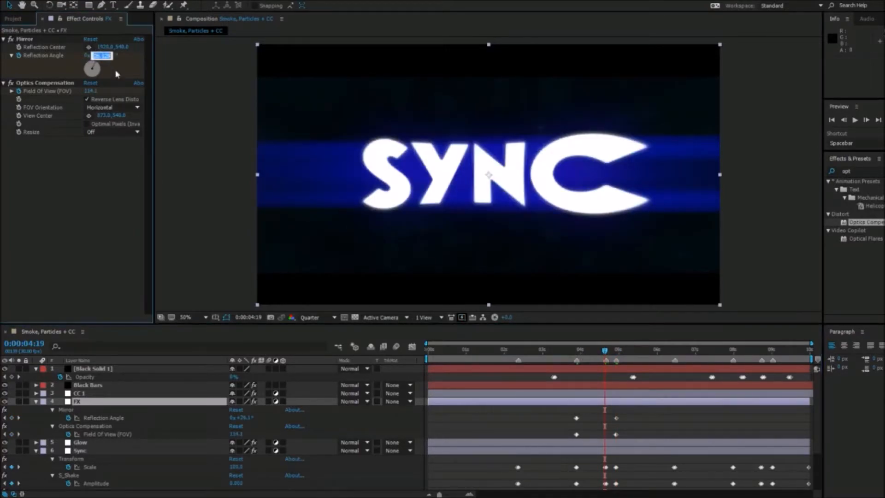
{"action": "type", "text": "90"}
{"action": "key", "text": "Return"}
Step: Set the Reflection Angle to about -78° at 0:00:04:20 and paste a copied angle keyframe at 0:00:04:27
{"action": "left_click", "coordinate": [865, 120]}
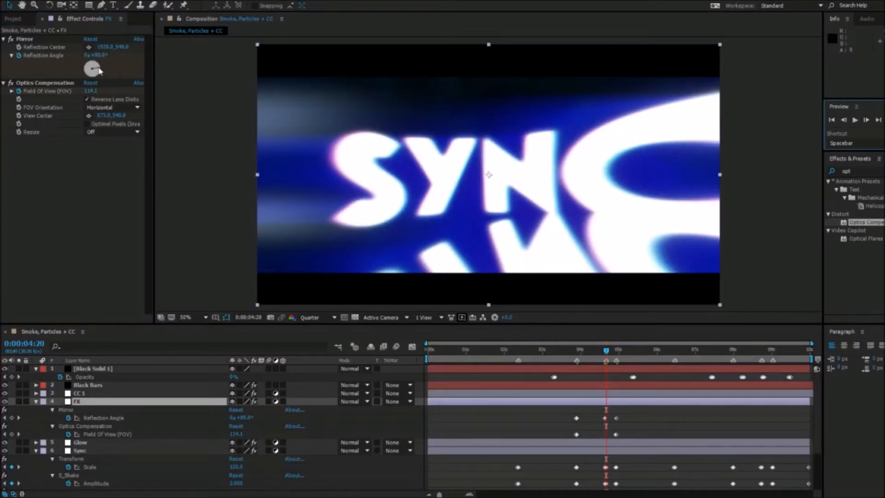
{"action": "left_click_drag", "start_coordinate": [99, 69], "coordinate": [78, 69]}
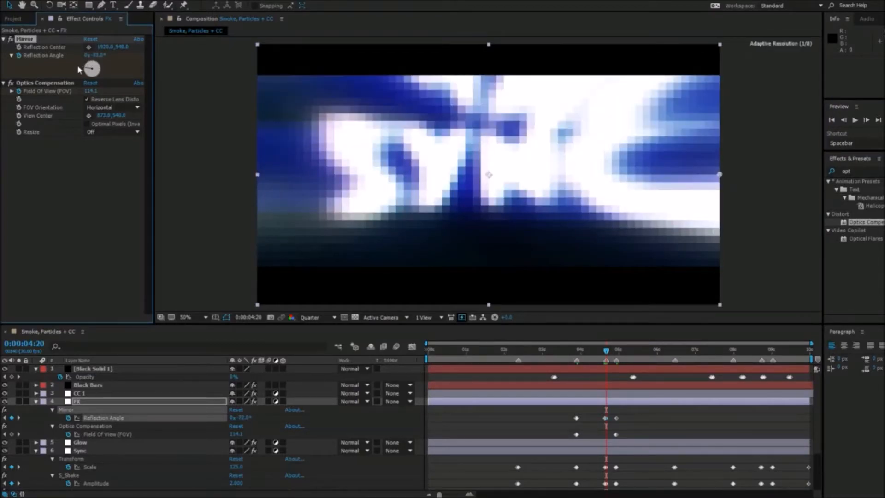
{"action": "left_click", "coordinate": [597, 351]}
{"action": "mouse_move", "coordinate": [597, 351]}
{"action": "left_mouse_down"}
{"action": "mouse_move", "coordinate": [615, 349]}
{"action": "mouse_move", "coordinate": [608, 344]}
{"action": "left_mouse_up"}
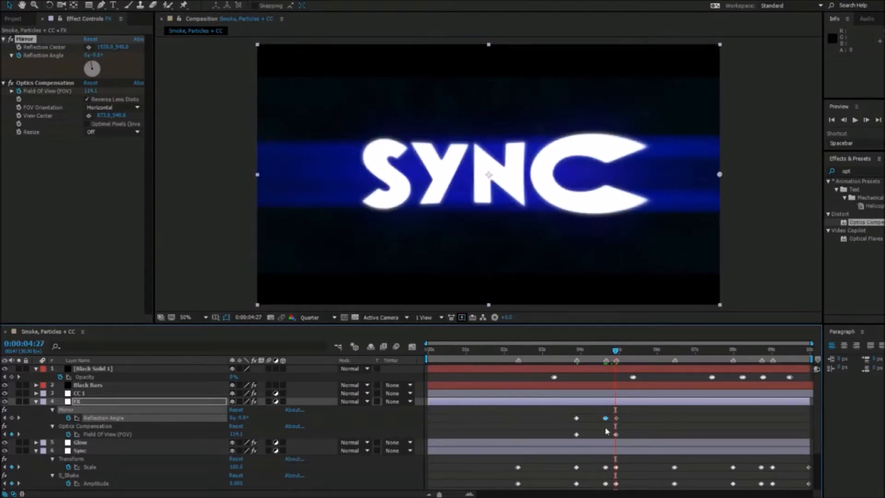
{"action": "key", "text": "ctrl+v"}
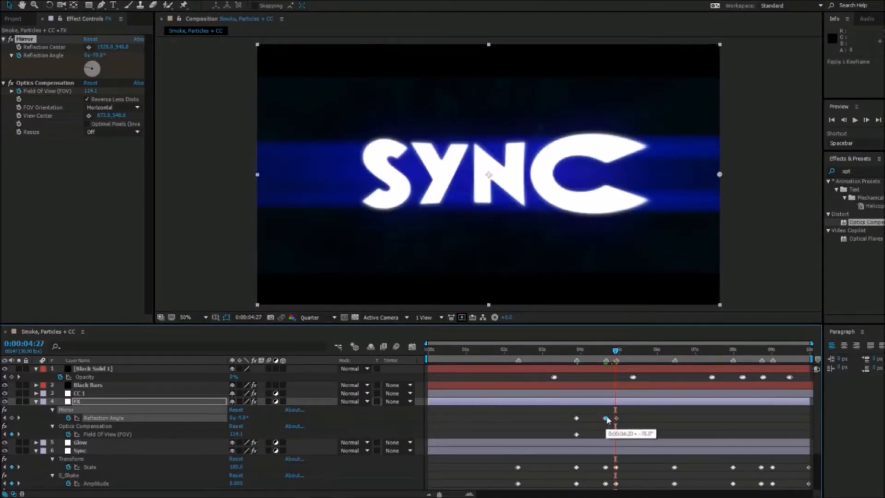
Step: Rotate the Mirror Reflection Angle to -80° at 0:00:04:20
{"action": "left_click_drag", "start_coordinate": [614, 353], "coordinate": [606, 355]}
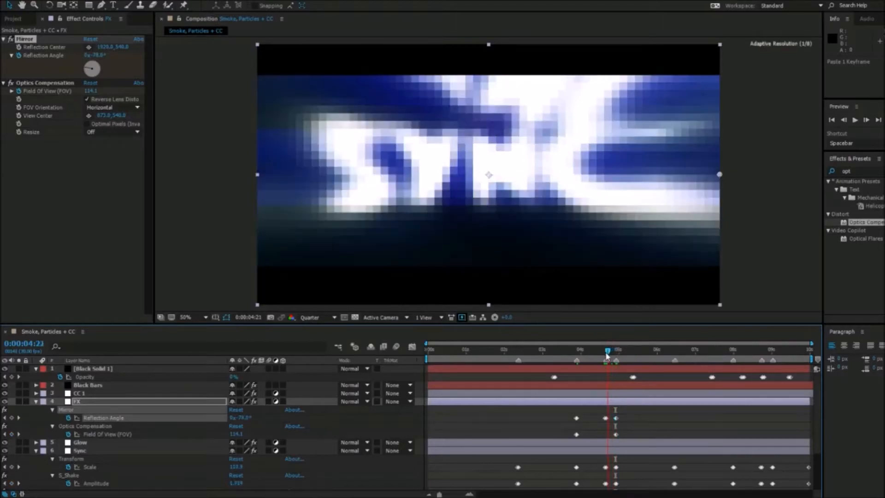
{"action": "left_click", "coordinate": [591, 423]}
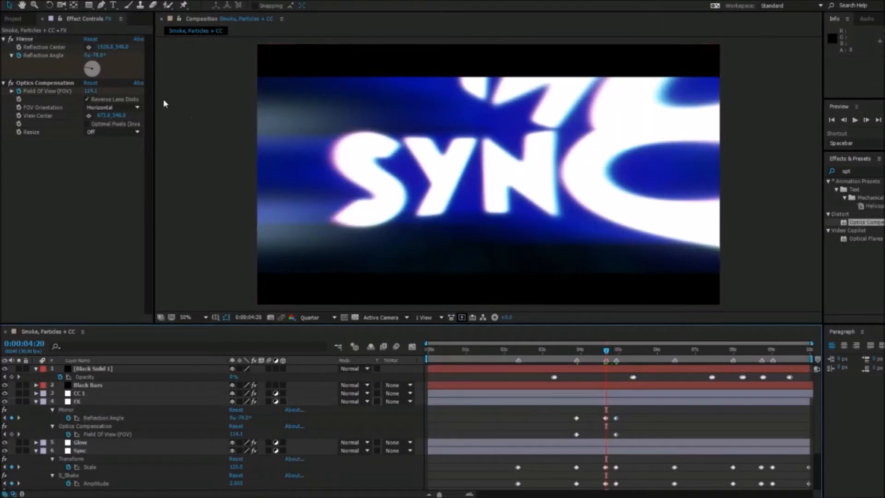
{"action": "left_click_drag", "start_coordinate": [92, 69], "coordinate": [87, 70]}
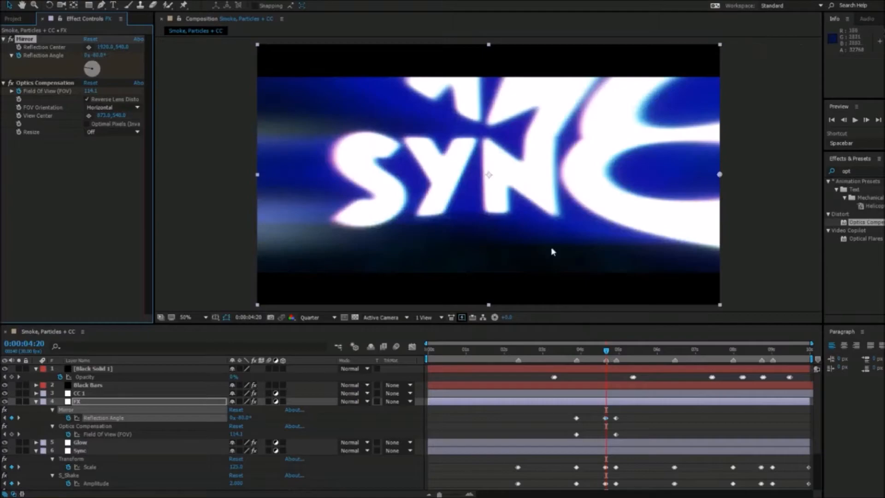
Step: Paste a copied Reflection Angle keyframe over the one at 0:00:04:27
{"action": "left_click", "coordinate": [613, 351]}
{"action": "left_click_drag", "start_coordinate": [613, 352], "coordinate": [616, 351]}
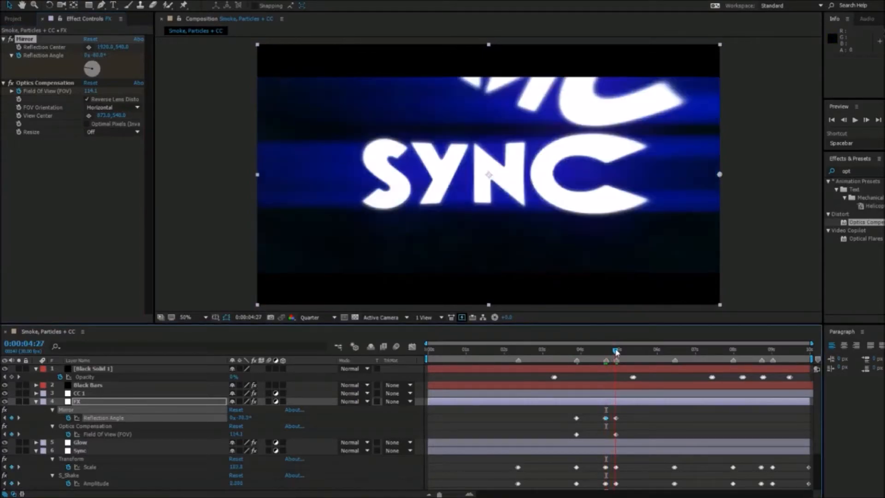
{"action": "key", "text": "ctrl+v"}
{"action": "left_click", "coordinate": [616, 353]}
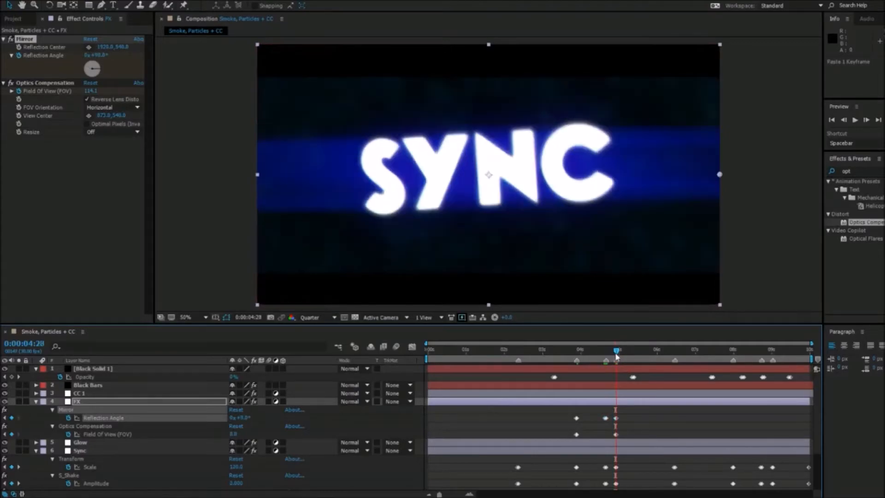
Step: Play back the composition from the start and again from 0:00:03:08, then inspect the mirror transition up to 0:00:04:27
{"action": "left_click_drag", "start_coordinate": [616, 355], "coordinate": [363, 356]}
{"action": "key", "text": "space"}
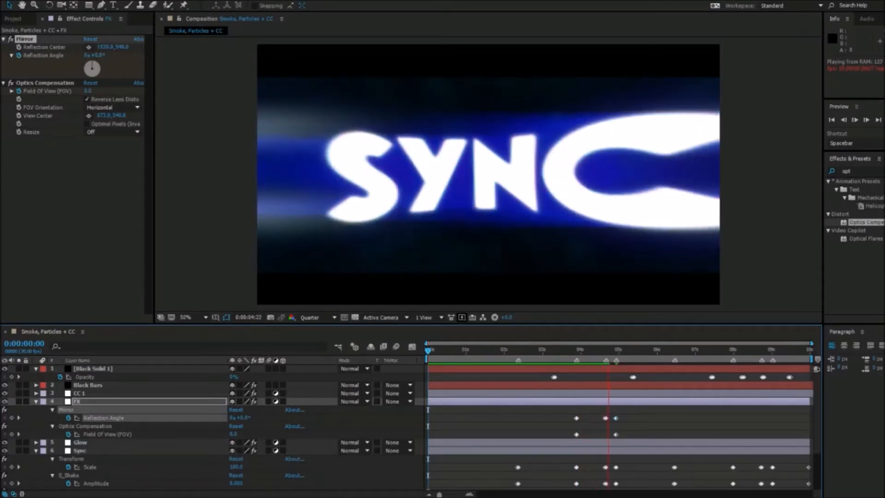
{"action": "left_click", "coordinate": [553, 351]}
{"action": "key", "text": "space"}
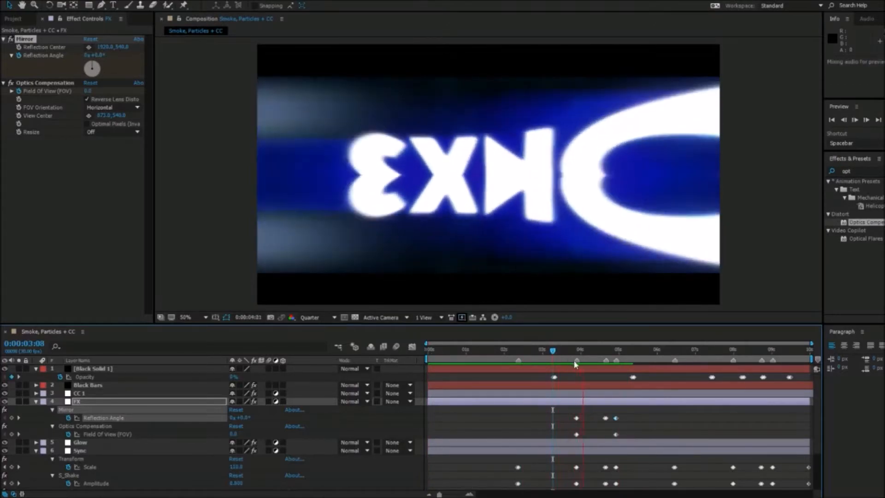
{"action": "left_click", "coordinate": [600, 351]}
{"action": "left_click_drag", "start_coordinate": [601, 353], "coordinate": [616, 357]}
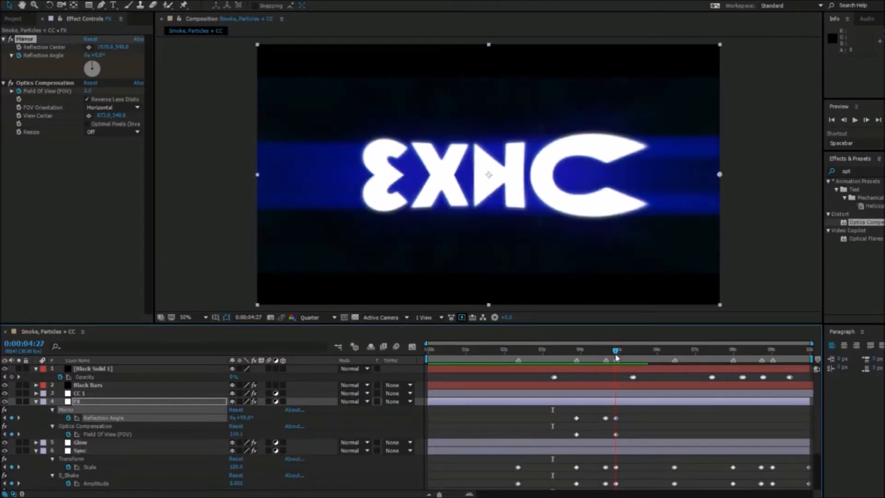
Step: Set the Mirror Reflection Angle to -80° at 0:00:04:27 and preview the composition from the start
{"action": "left_click", "coordinate": [83, 201]}
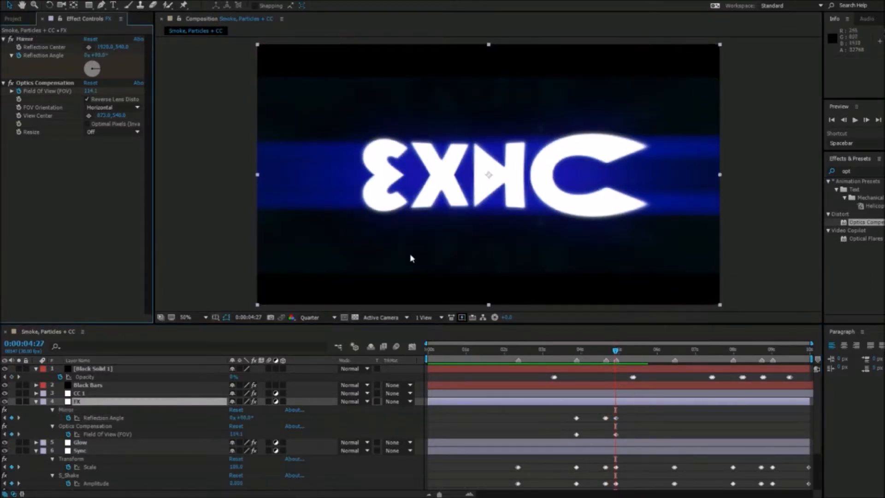
{"action": "left_click", "coordinate": [607, 353]}
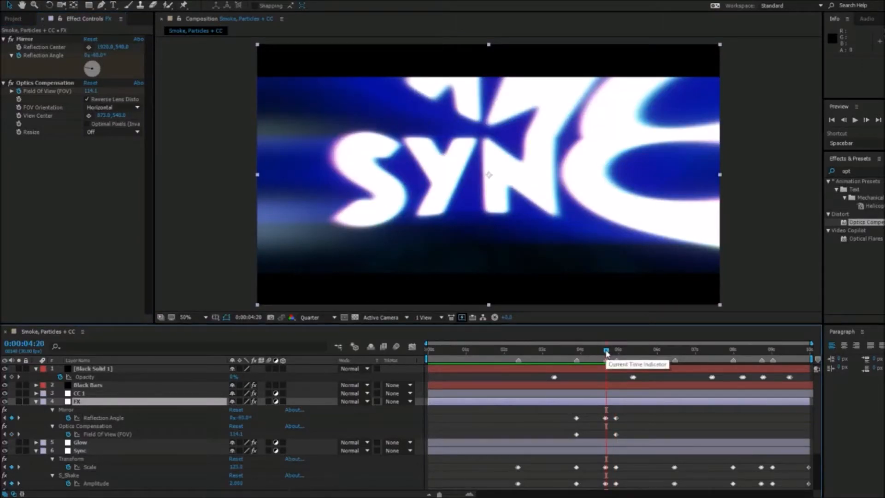
{"action": "left_click", "coordinate": [616, 353]}
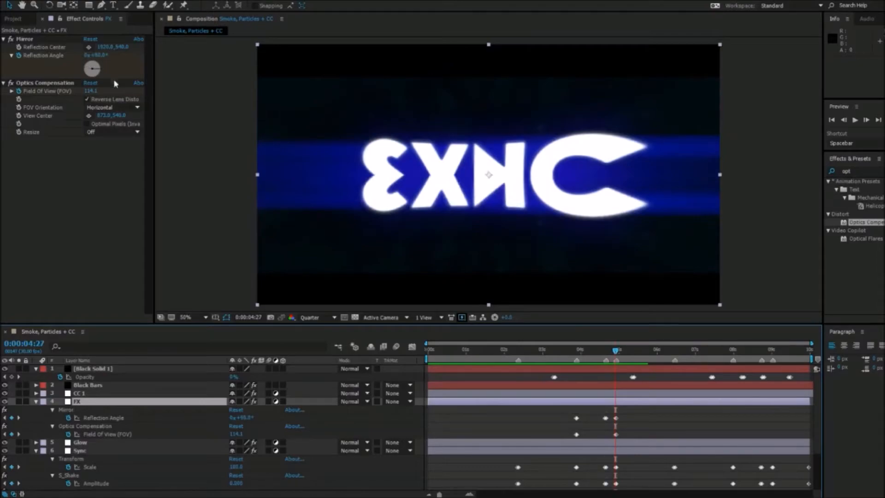
{"action": "left_click", "coordinate": [100, 55]}
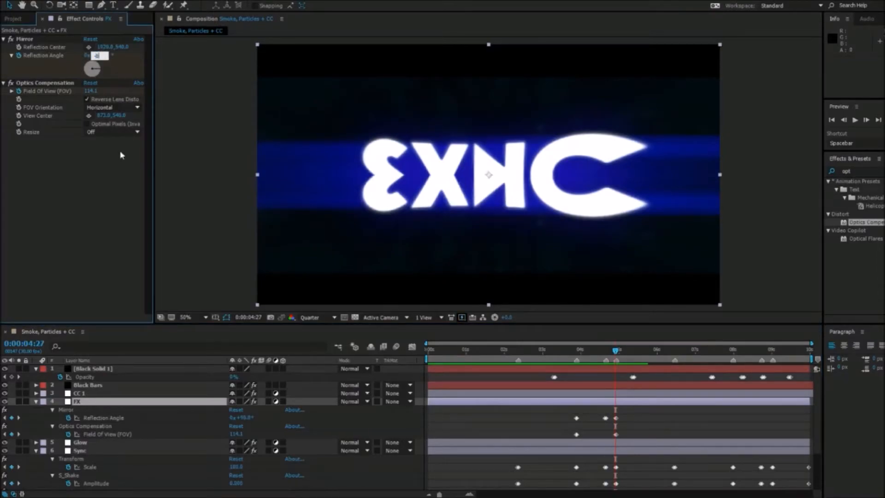
{"action": "type", "text": "0"}
{"action": "key", "text": "Return"}
{"action": "key", "text": "space"}
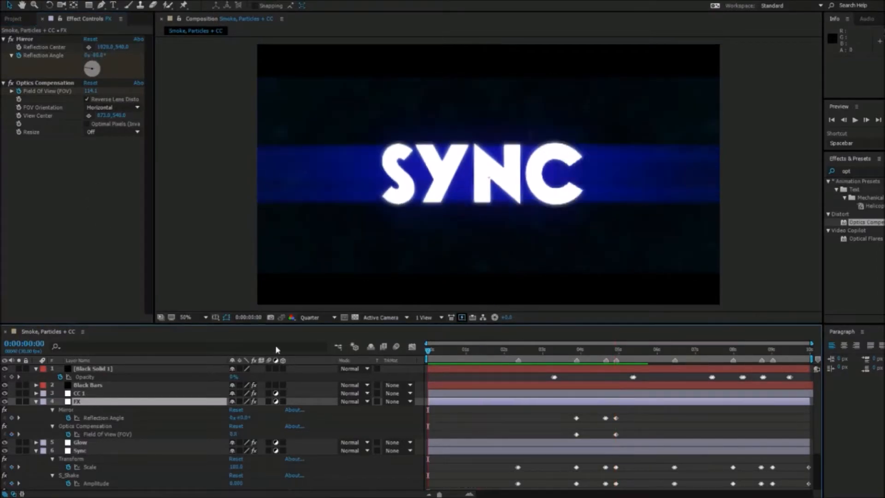
Step: Preview the composition, and start keyframing the Rotation of the Sync layer's Transform effect at 0:00:03:26
{"action": "key", "text": "space"}
{"action": "key", "text": "space"}
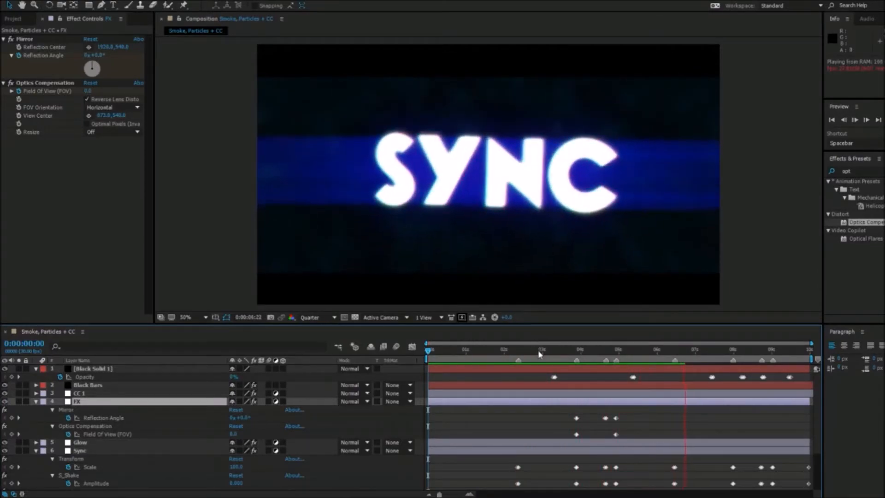
{"action": "left_click", "coordinate": [575, 354]}
{"action": "left_click_drag", "start_coordinate": [575, 359], "coordinate": [576, 359]}
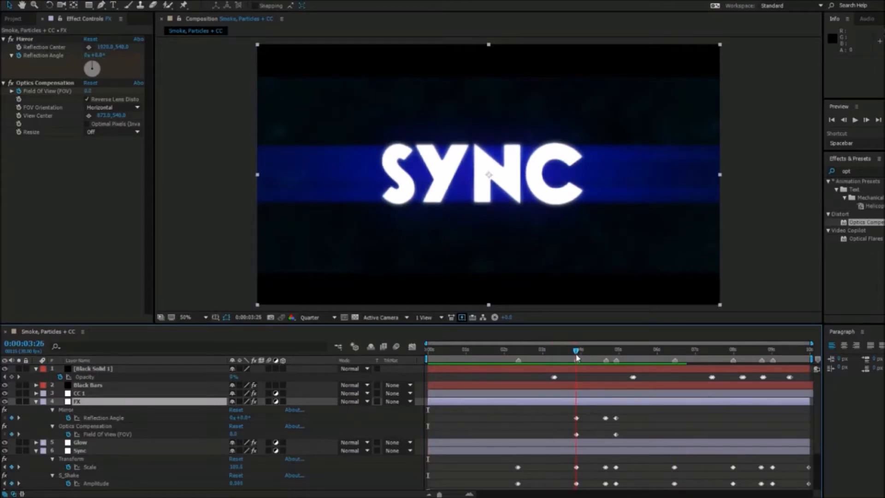
{"action": "left_click", "coordinate": [116, 452]}
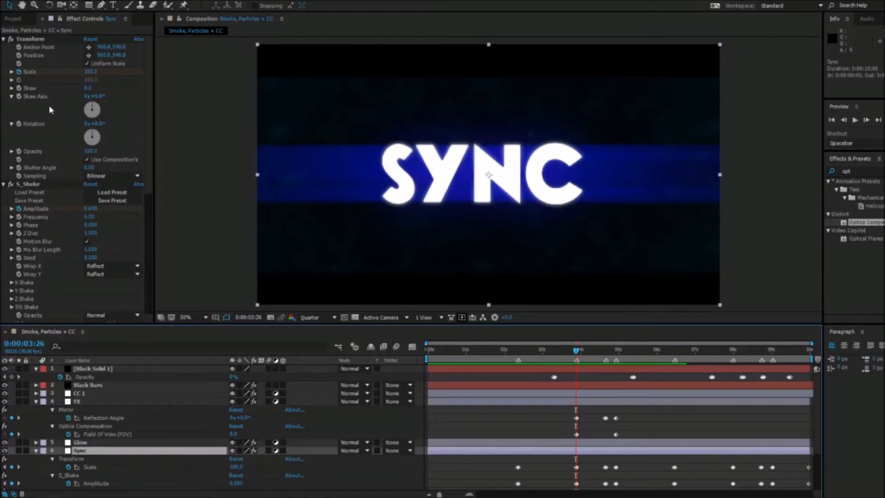
{"action": "left_click", "coordinate": [20, 122]}
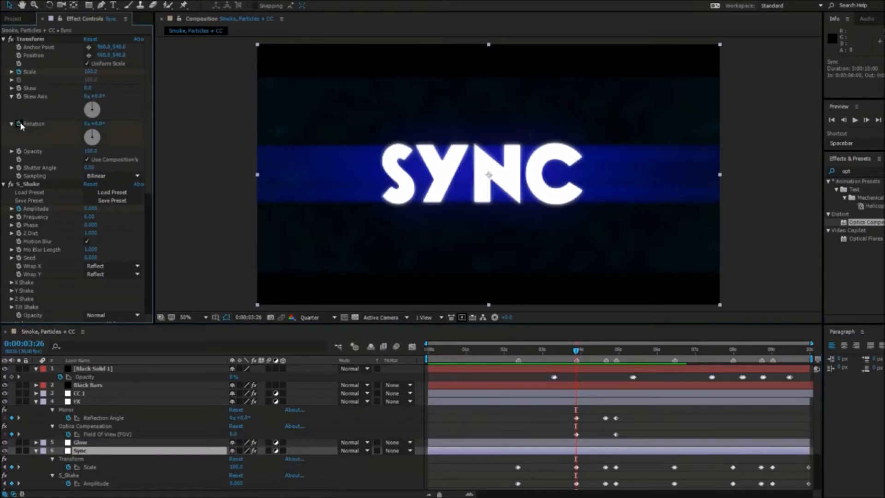
Step: Set the Sync layer's Transform Rotation to 180° one frame on, at 0:00:03:27
{"action": "left_click", "coordinate": [866, 119]}
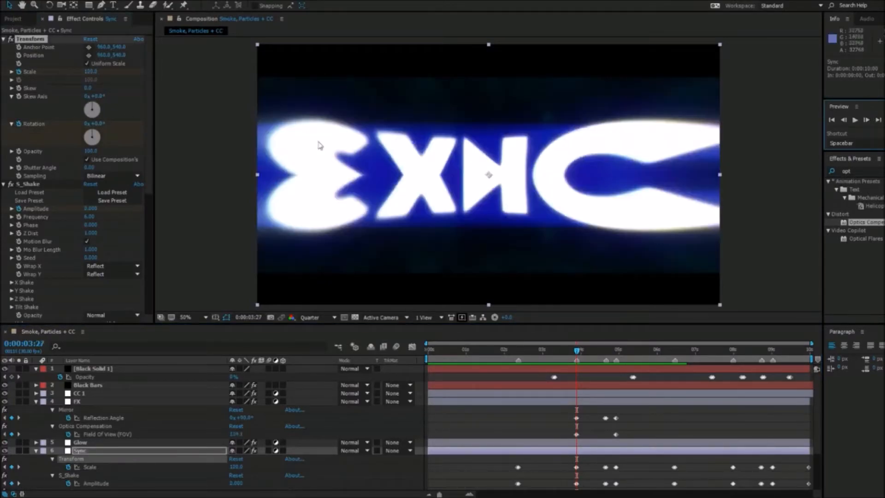
{"action": "left_click", "coordinate": [95, 124]}
{"action": "type", "text": "180"}
{"action": "key", "text": "Return"}
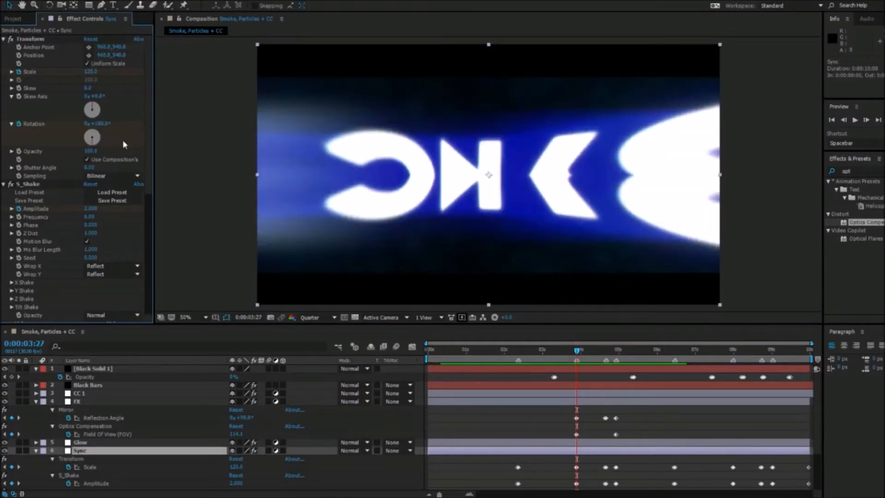
Step: Reveal the Sync layer's Rotation property in the timeline and add a keyframe holding its current value at 0:00:04:19
{"action": "left_click", "coordinate": [599, 351]}
{"action": "left_click_drag", "start_coordinate": [602, 356], "coordinate": [605, 354]}
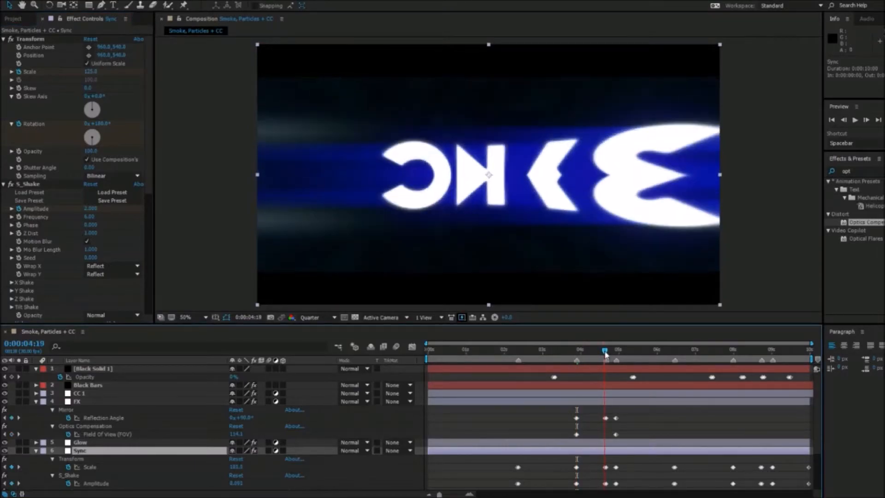
{"action": "scroll", "coordinate": [61, 477], "scroll_direction": "down", "scroll_amount": 3}
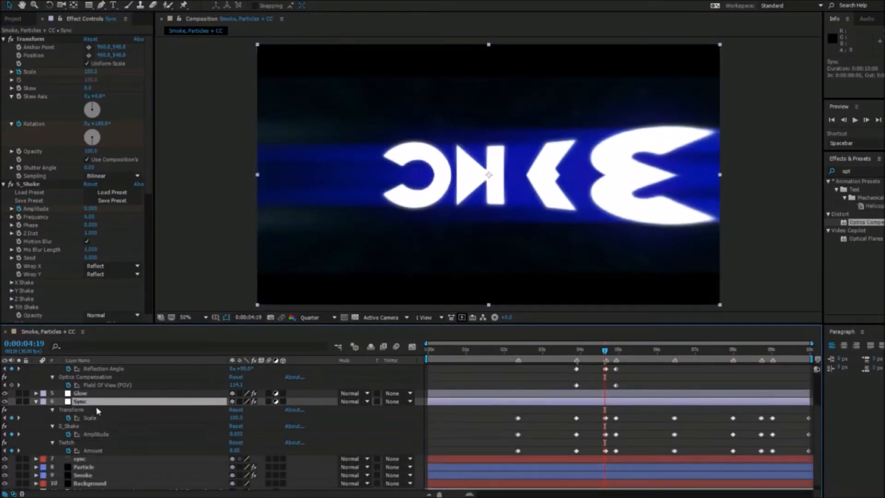
{"action": "key", "text": "u"}
{"action": "key", "text": "u"}
{"action": "scroll", "coordinate": [156, 434], "scroll_direction": "down", "scroll_amount": 1}
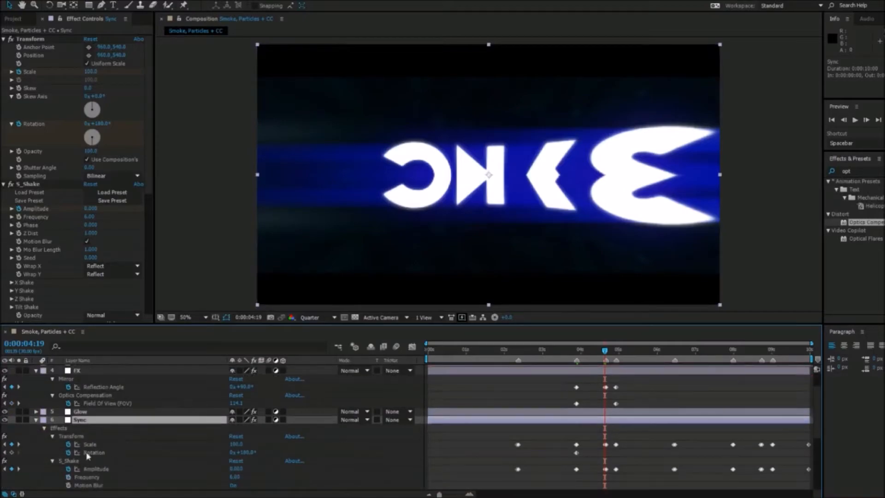
{"action": "left_click", "coordinate": [12, 452]}
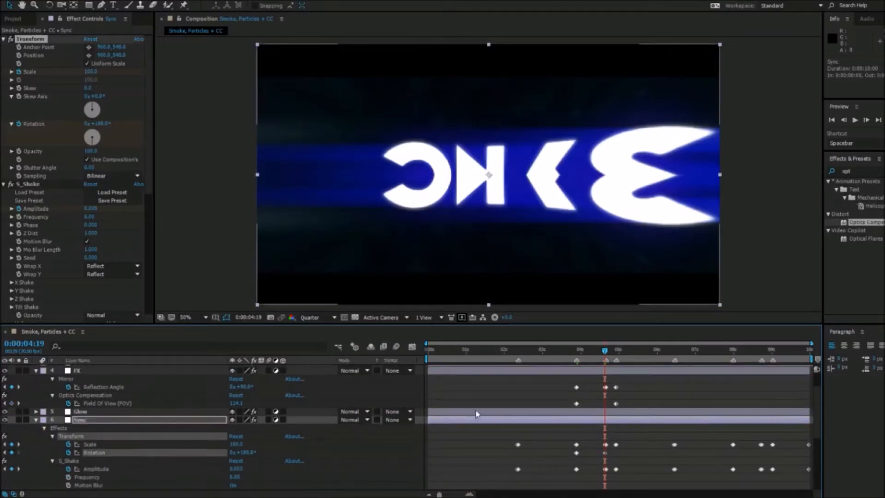
Step: Set the Sync layer's Transform Rotation to 90° one frame on, at 0:00:04:20
{"action": "left_click", "coordinate": [863, 124]}
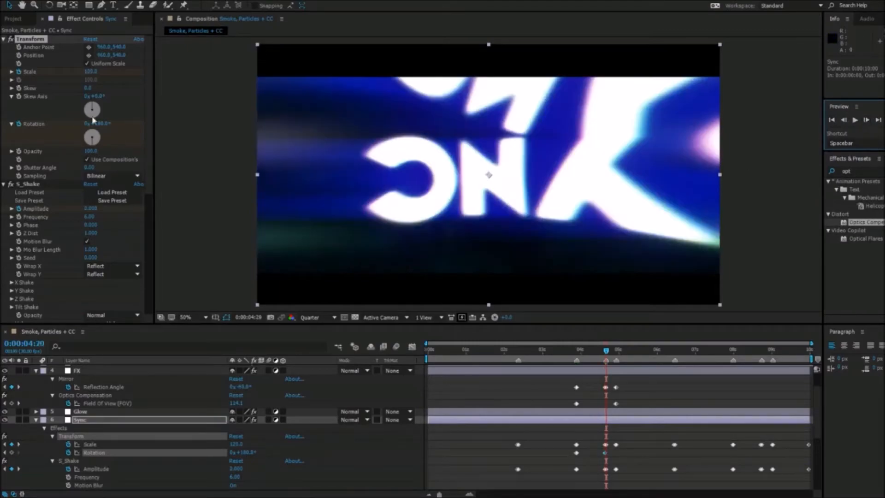
{"action": "left_click", "coordinate": [105, 127]}
{"action": "type", "text": "90"}
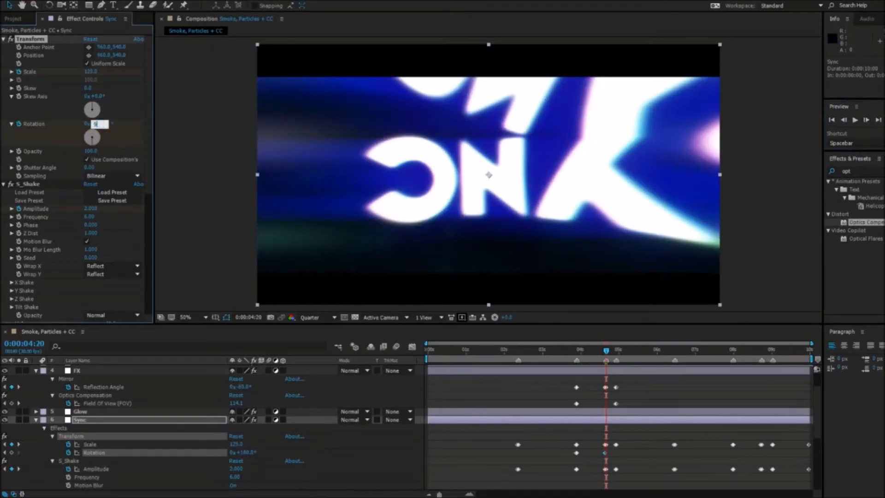
{"action": "key", "text": "Return"}
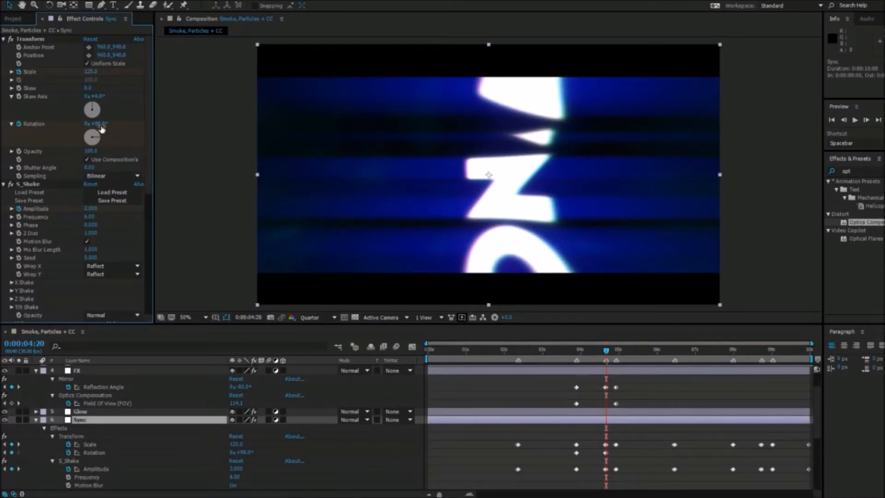
Step: Try other Rotation angles at 0:00:04:20, first by turning the dial freely and ending on -90°
{"action": "left_click_drag", "start_coordinate": [101, 138], "coordinate": [95, 134]}
{"action": "left_click", "coordinate": [101, 124]}
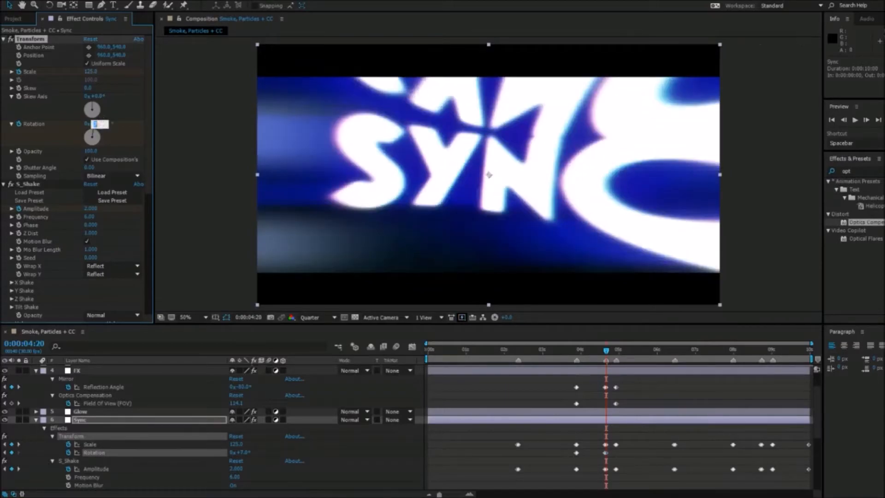
{"action": "type", "text": "-90"}
{"action": "key", "text": "Return"}
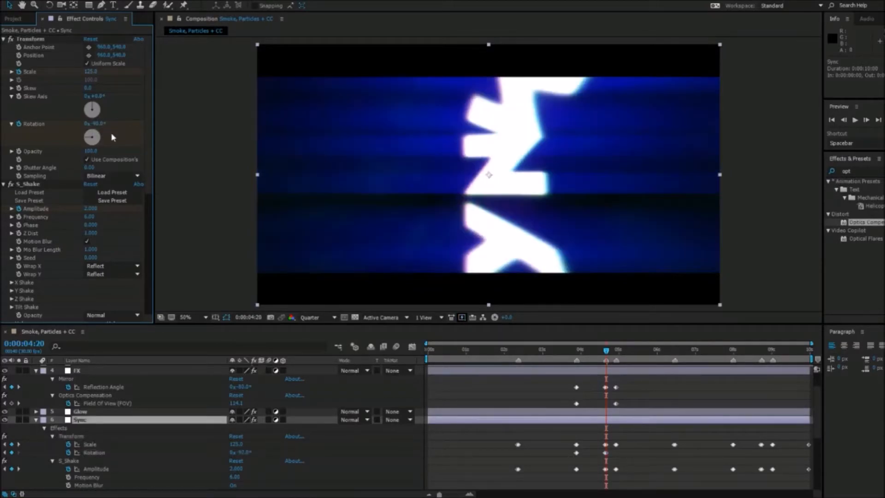
Step: Try turning the Rotation dial away from -90° at 0:00:04:20, undoing each change
{"action": "mouse_move", "coordinate": [87, 141]}
{"action": "left_mouse_down"}
{"action": "mouse_move", "coordinate": [101, 144]}
{"action": "mouse_move", "coordinate": [94, 129]}
{"action": "left_mouse_up"}
{"action": "key", "text": "ctrl+z"}
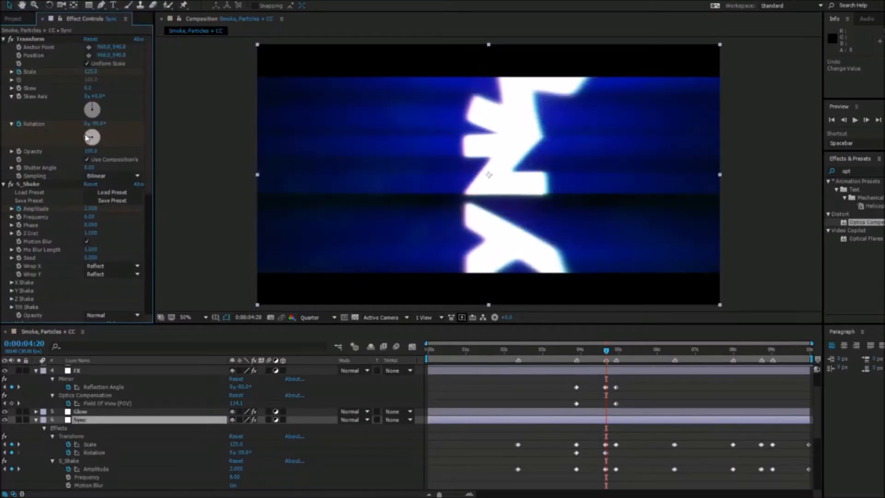
{"action": "left_click_drag", "start_coordinate": [86, 138], "coordinate": [88, 136]}
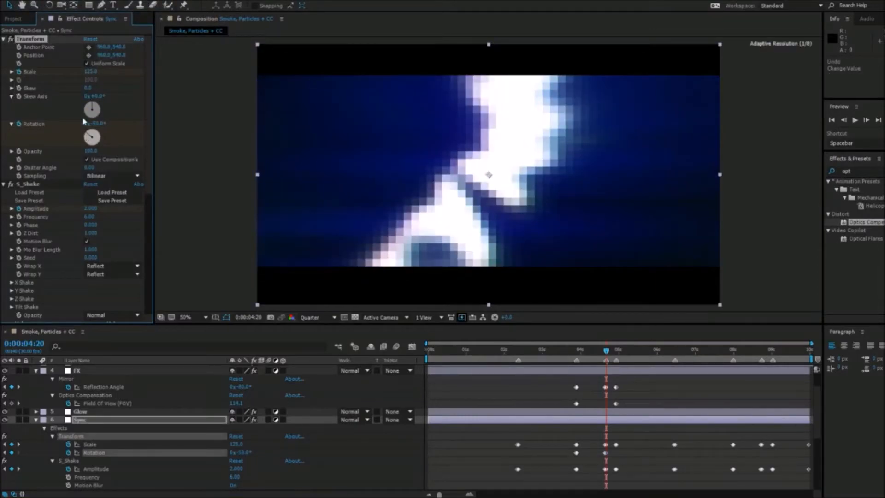
{"action": "left_click", "coordinate": [22, 2]}
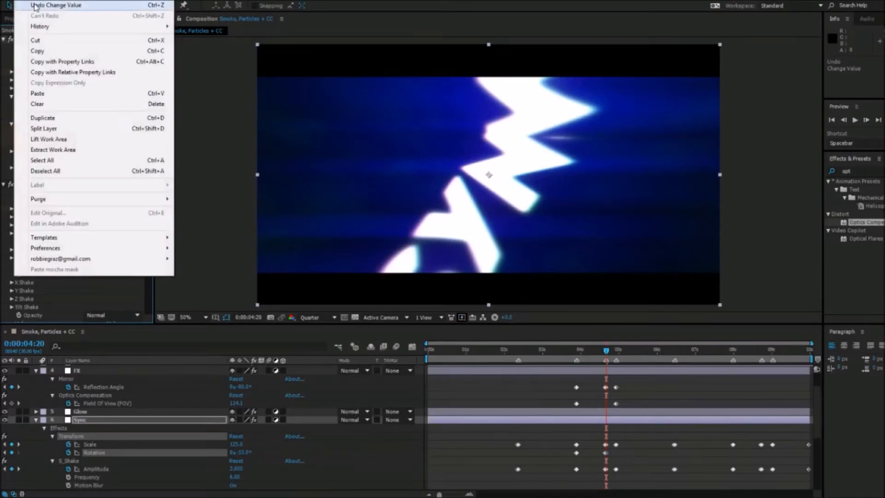
{"action": "left_click", "coordinate": [35, 5]}
Step: Try a Rotation of 0° at 0:00:04:20 and compare it with the previous frame
{"action": "left_click", "coordinate": [97, 124]}
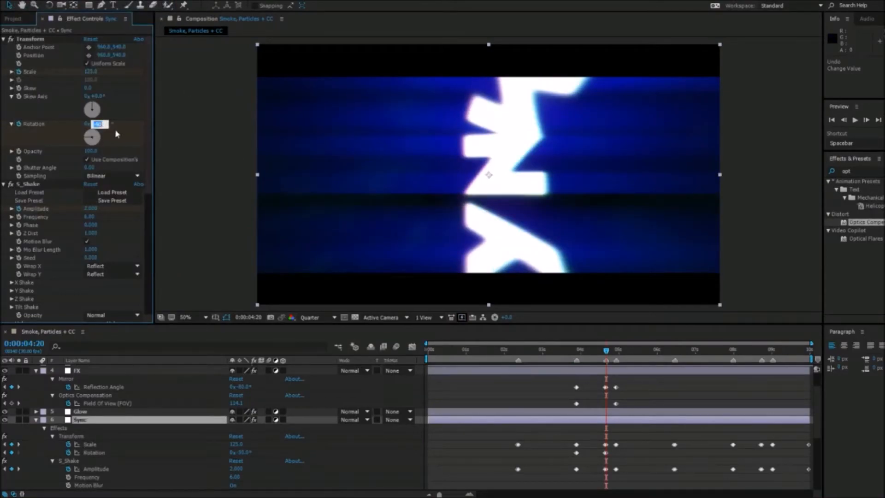
{"action": "type", "text": "0"}
{"action": "key", "text": "Return"}
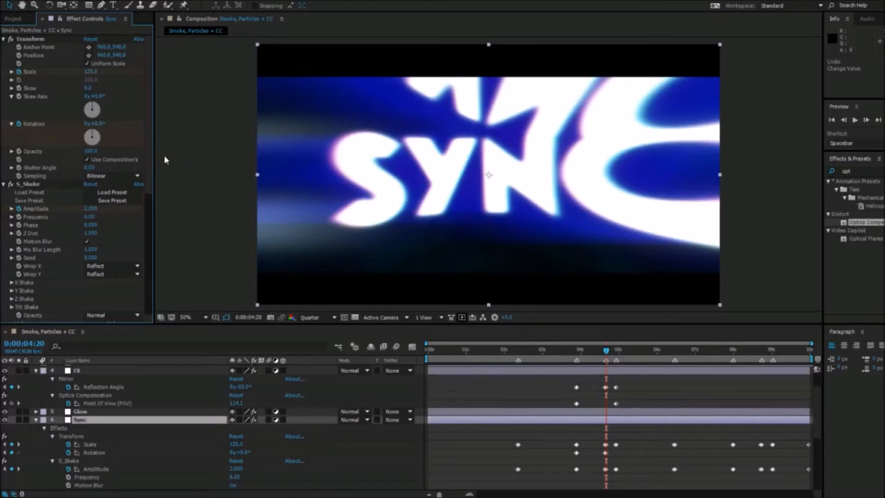
{"action": "left_click", "coordinate": [842, 121]}
{"action": "left_click", "coordinate": [865, 119]}
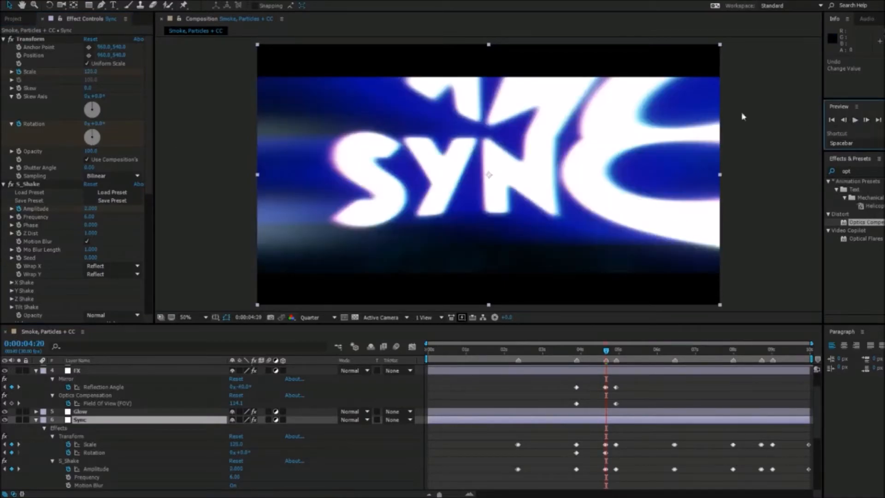
Step: Try scrubbing the Rotation freely at 0:00:04:20 and reset it to 0°
{"action": "left_click_drag", "start_coordinate": [101, 124], "coordinate": [174, 126]}
{"action": "left_click", "coordinate": [115, 123]}
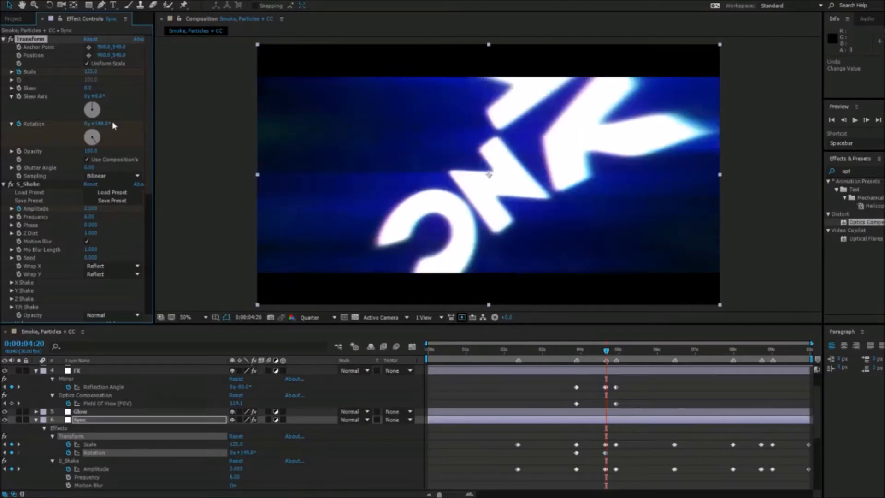
{"action": "type", "text": "0"}
{"action": "key", "text": "Return"}
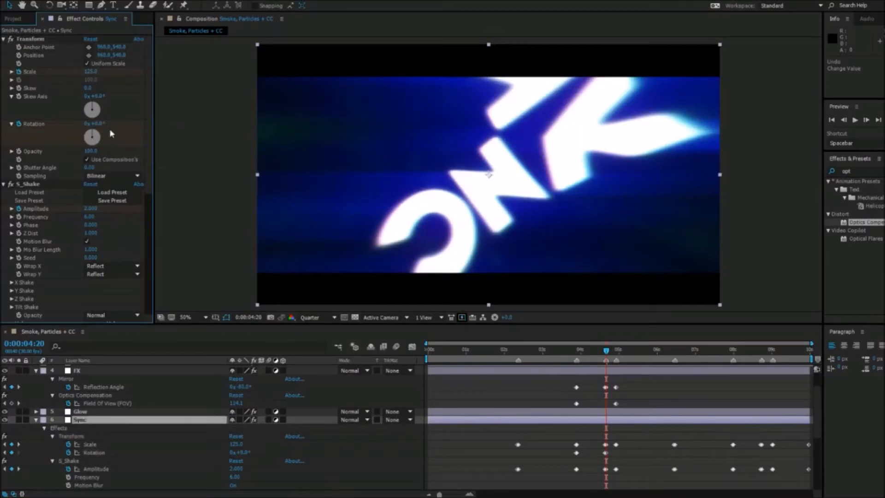
Step: Set the Sync layer's Rotation to 90° at 0:00:04:20 and add a keyframe holding it at 0:00:04:27
{"action": "left_click", "coordinate": [98, 124]}
{"action": "type", "text": "90"}
{"action": "key", "text": "Return"}
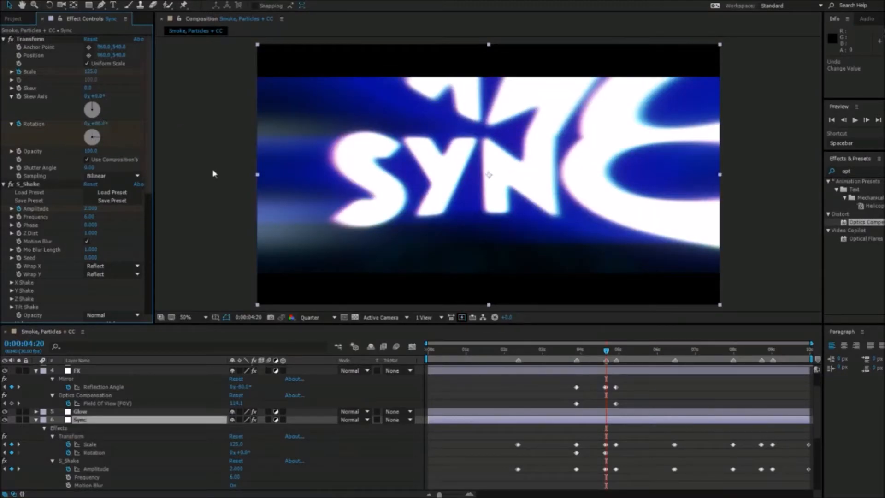
{"action": "left_click_drag", "start_coordinate": [611, 355], "coordinate": [616, 352]}
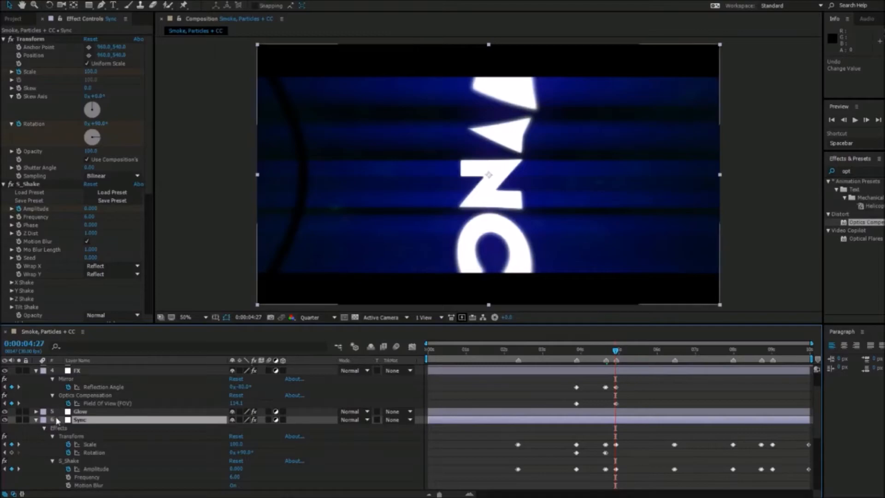
{"action": "left_click", "coordinate": [11, 452]}
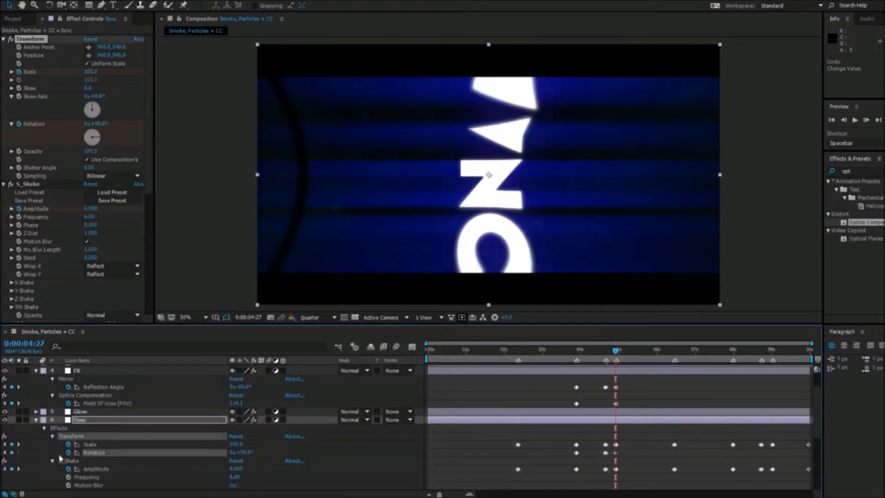
Step: Set the Sync layer's Rotation to one full revolution, 1x+0°, one frame on at 0:00:04:28
{"action": "key", "text": "Page_Down"}
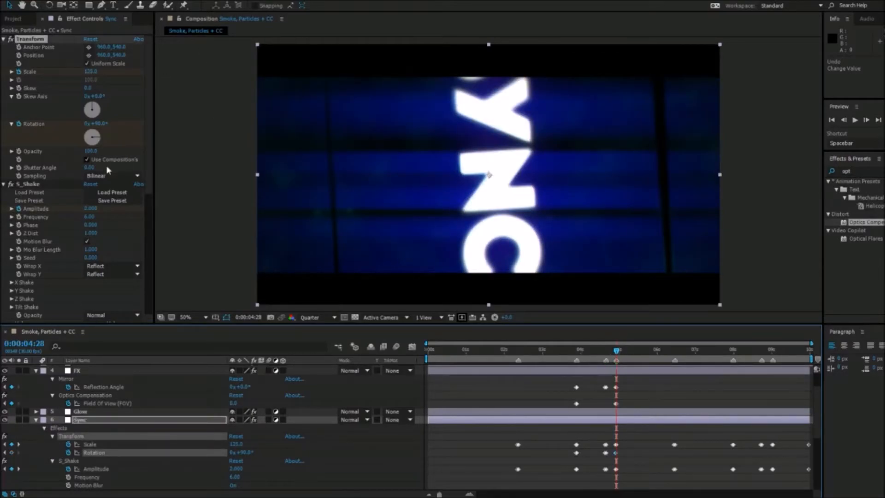
{"action": "left_click", "coordinate": [88, 124]}
{"action": "type", "text": "1"}
{"action": "left_click", "coordinate": [109, 127]}
{"action": "left_click", "coordinate": [103, 125]}
{"action": "type", "text": "0"}
{"action": "key", "text": "Return"}
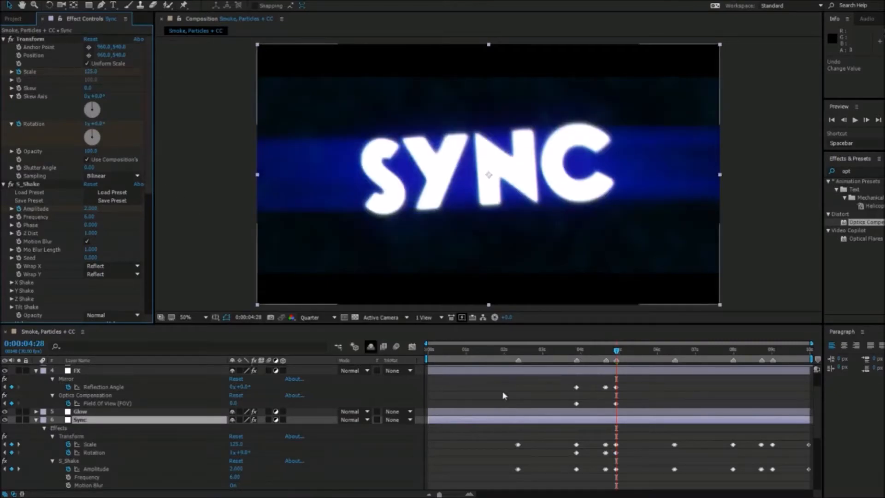
Step: Play back the composition from the start to check the rotation changes
{"action": "key", "text": "space"}
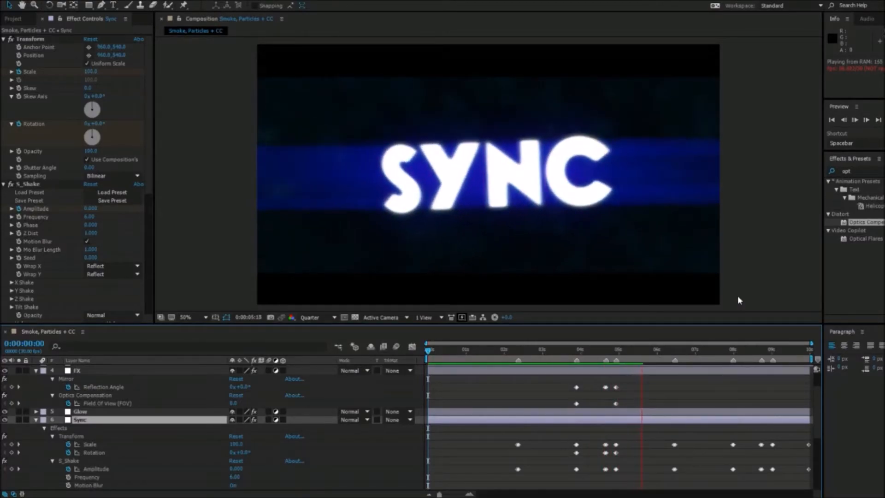
{"action": "left_click_drag", "start_coordinate": [617, 353], "coordinate": [427, 351]}
{"action": "key", "text": "space"}
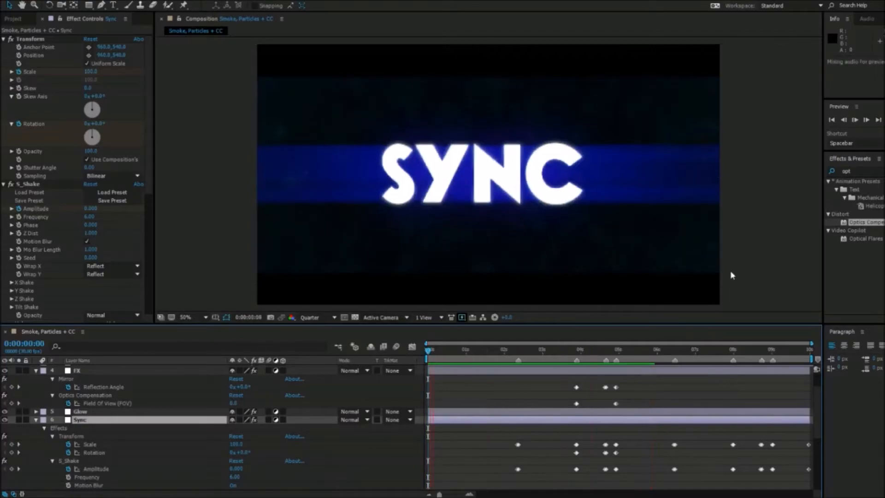
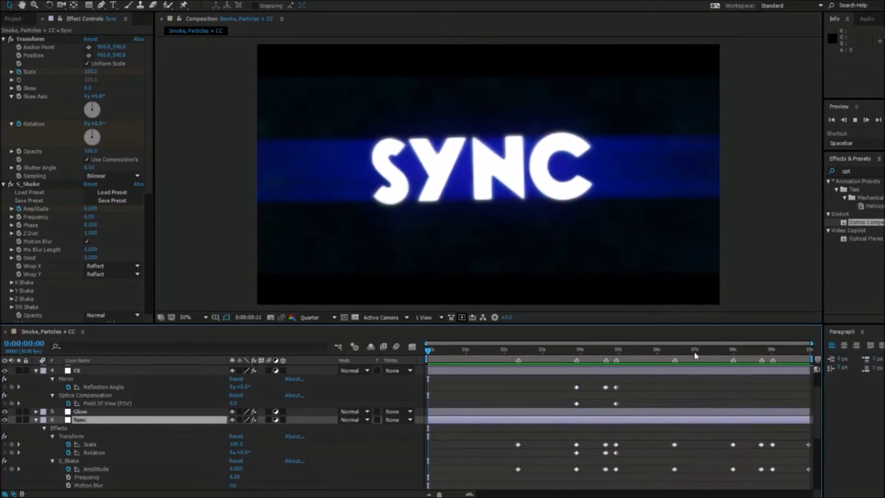
Step: Go to 0:00:07:00, search the effects for "s_warp" and apply S_WarpFishEye to the FX layer
{"action": "left_click", "coordinate": [695, 346]}
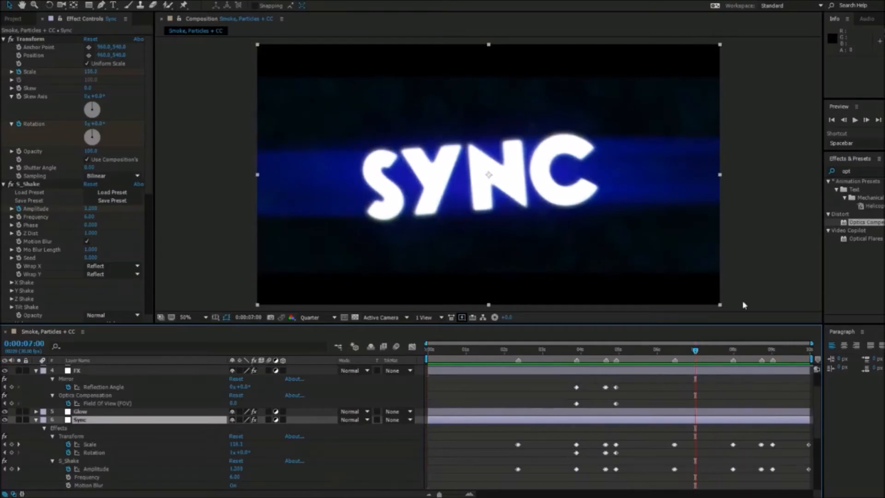
{"action": "left_click", "coordinate": [847, 171]}
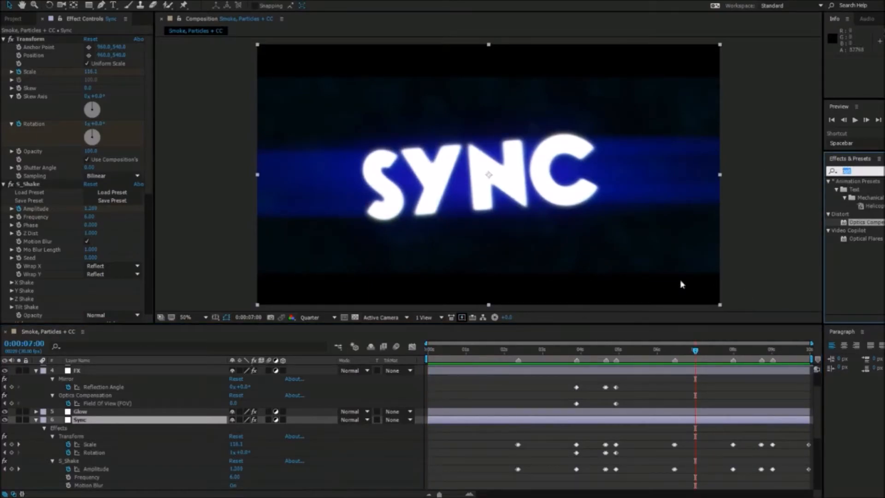
{"action": "type", "text": "s_warp"}
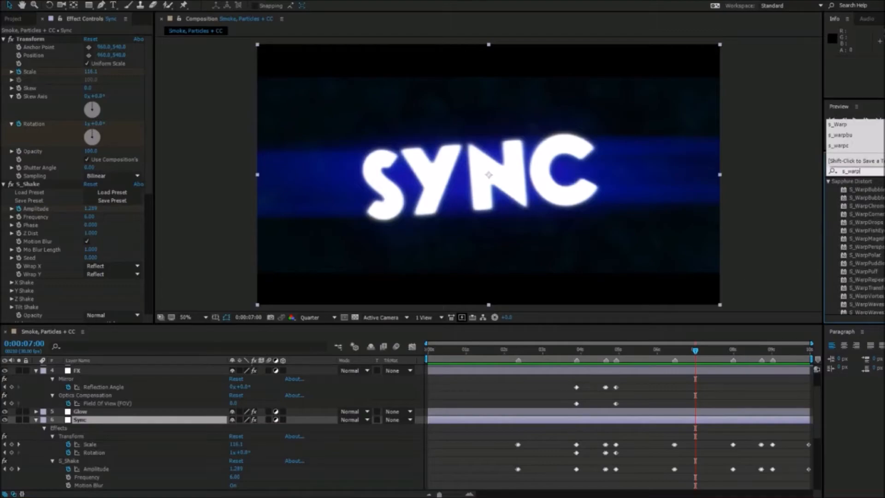
{"action": "left_click_drag", "start_coordinate": [866, 230], "coordinate": [120, 401]}
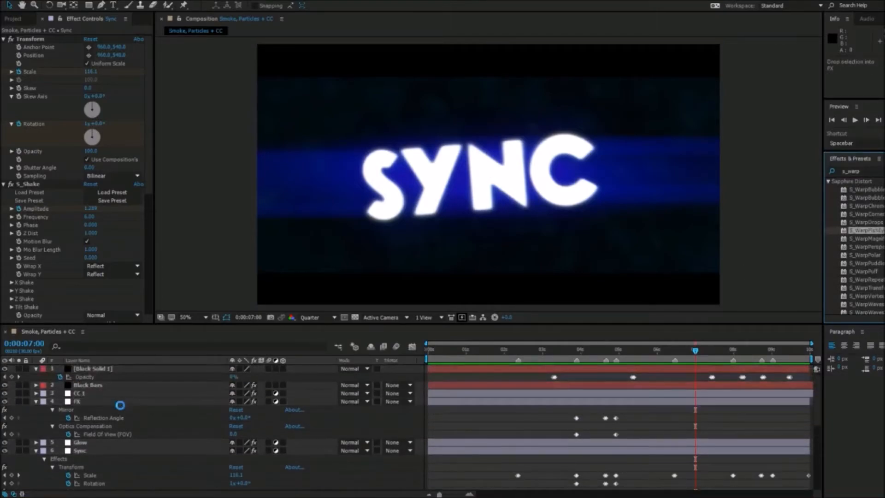
Step: Collapse the Sync layer's keyframed properties and show the FX layer's effect settings
{"action": "left_click", "coordinate": [92, 467]}
{"action": "key", "text": "u"}
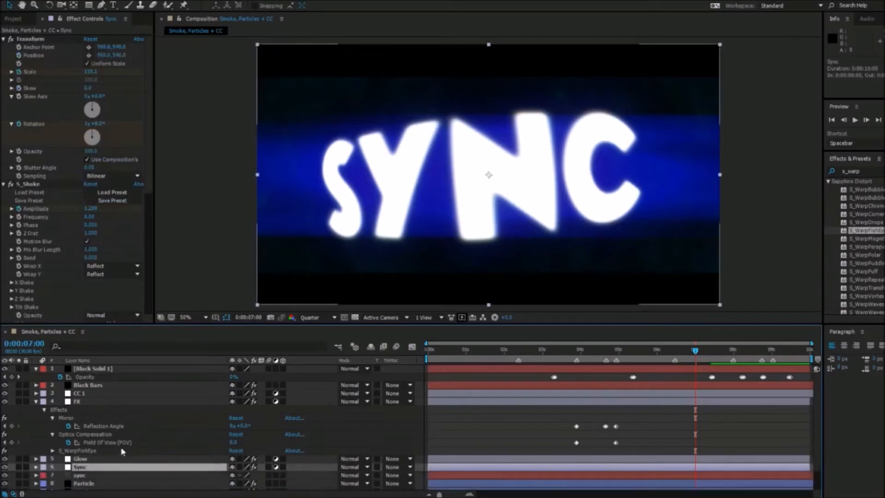
{"action": "left_click", "coordinate": [88, 402]}
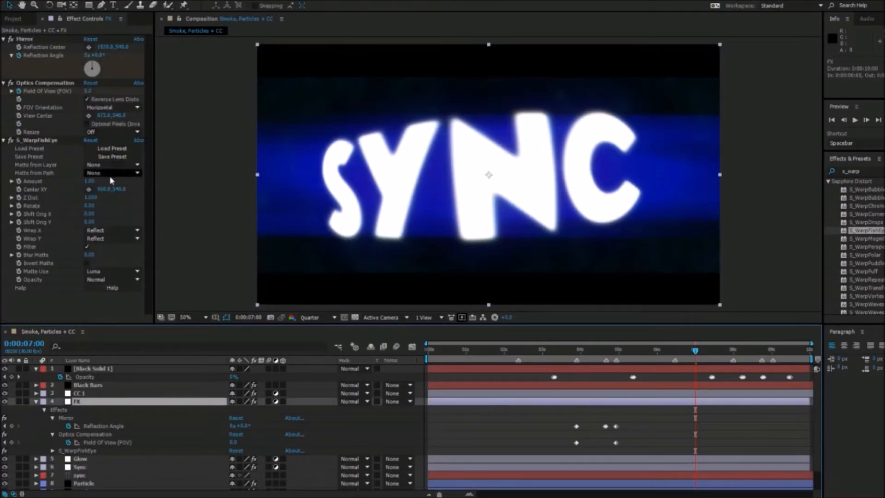
Step: Try strongly negative S_WarpFishEye Amount values on the FX layer and check the distortion at several times
{"action": "left_click_drag", "start_coordinate": [90, 181], "coordinate": [31, 190]}
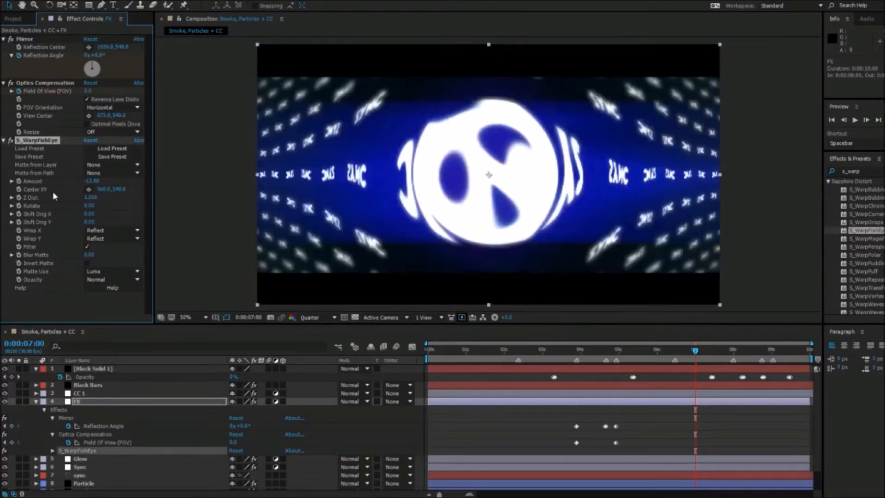
{"action": "left_click_drag", "start_coordinate": [92, 180], "coordinate": [99, 180]}
{"action": "mouse_move", "coordinate": [695, 345]}
{"action": "left_mouse_down"}
{"action": "mouse_move", "coordinate": [686, 350]}
{"action": "mouse_move", "coordinate": [697, 348]}
{"action": "left_mouse_up"}
{"action": "left_click", "coordinate": [94, 182]}
{"action": "type", "text": "0"}
{"action": "left_click", "coordinate": [134, 196]}
{"action": "left_click_drag", "start_coordinate": [708, 353], "coordinate": [725, 346]}
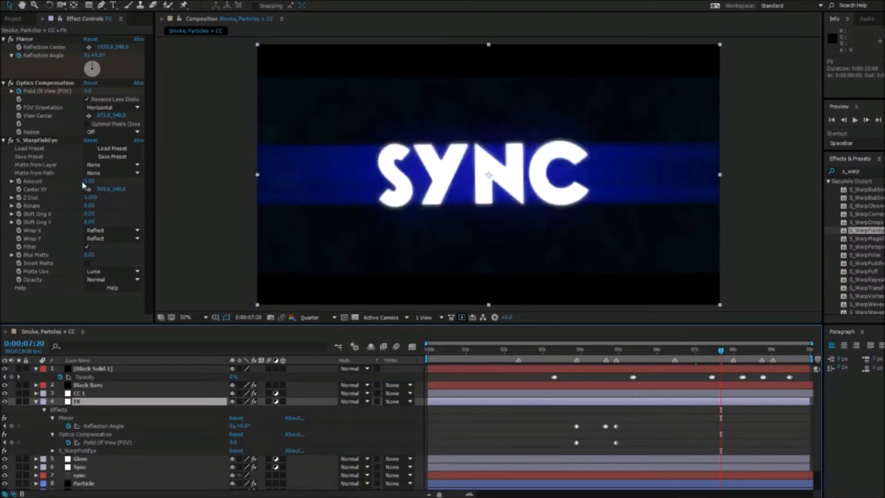
{"action": "left_click_drag", "start_coordinate": [89, 181], "coordinate": [74, 188]}
{"action": "left_click_drag", "start_coordinate": [749, 353], "coordinate": [788, 342]}
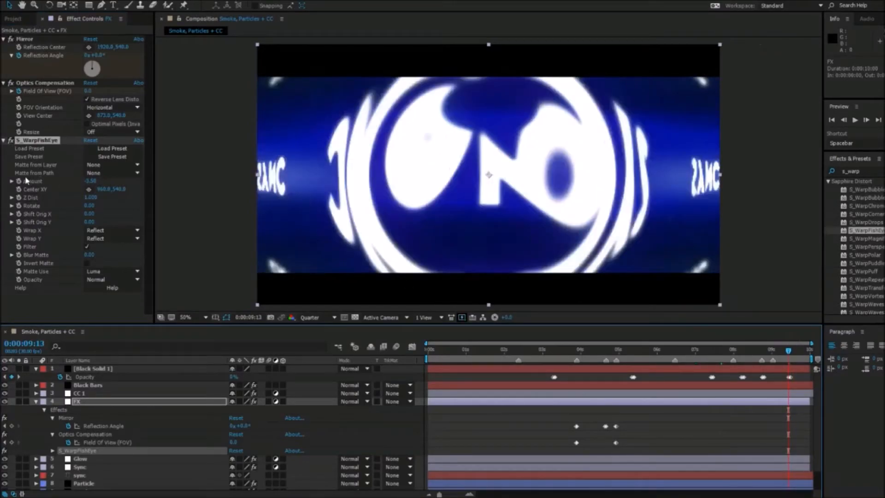
Step: Keyframe the FX layer's S_WarpFishEye Amount at 0 at 0:00:07:00 and lower it to about -3 at 0:00:08:01
{"action": "left_click_drag", "start_coordinate": [708, 354], "coordinate": [695, 356]}
{"action": "left_click", "coordinate": [90, 181]}
{"action": "type", "text": "0"}
{"action": "key", "text": "Return"}
{"action": "mouse_move", "coordinate": [733, 353]}
{"action": "left_mouse_down"}
{"action": "mouse_move", "coordinate": [744, 352]}
{"action": "mouse_move", "coordinate": [734, 352]}
{"action": "left_mouse_up"}
{"action": "left_click_drag", "start_coordinate": [89, 183], "coordinate": [83, 184]}
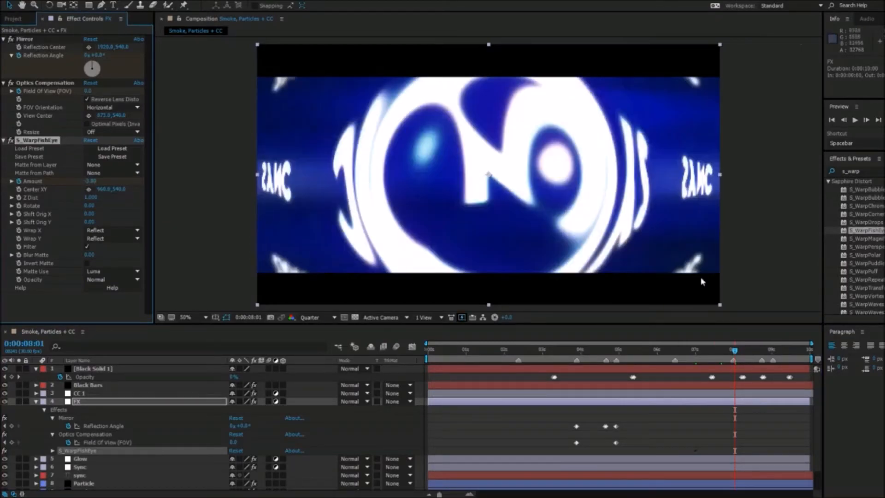
Step: Reveal the FX layer's keyframes, add a holding S_WarpFishEye Amount keyframe at 0:00:09:15, and set Amount to 0 a few frames on
{"action": "left_click", "coordinate": [790, 352]}
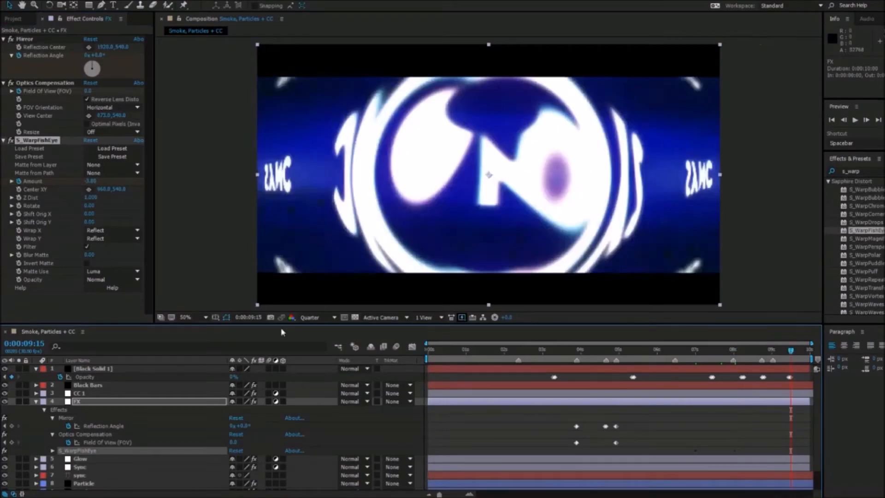
{"action": "left_click", "coordinate": [96, 404]}
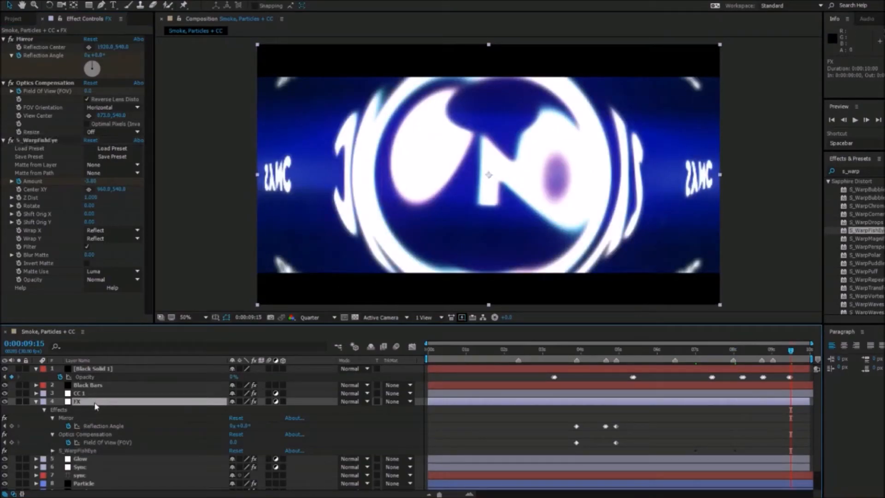
{"action": "key", "text": "u"}
{"action": "key", "text": "u"}
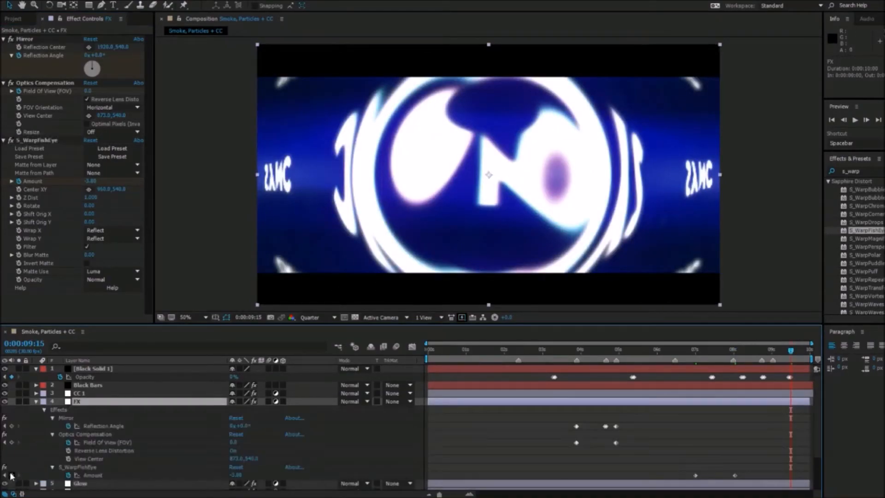
{"action": "left_click", "coordinate": [12, 475]}
{"action": "left_click_drag", "start_coordinate": [792, 352], "coordinate": [802, 352]}
{"action": "left_click", "coordinate": [90, 180]}
{"action": "type", "text": "0"}
{"action": "key", "text": "Return"}
Step: Play back the composition from the start to check the timing of the fisheye warp
{"action": "key", "text": "Home"}
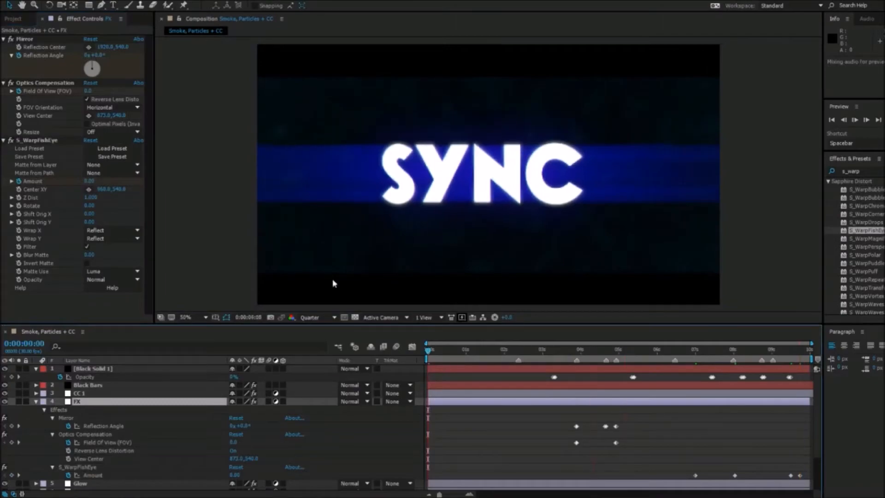
{"action": "key", "text": "space"}
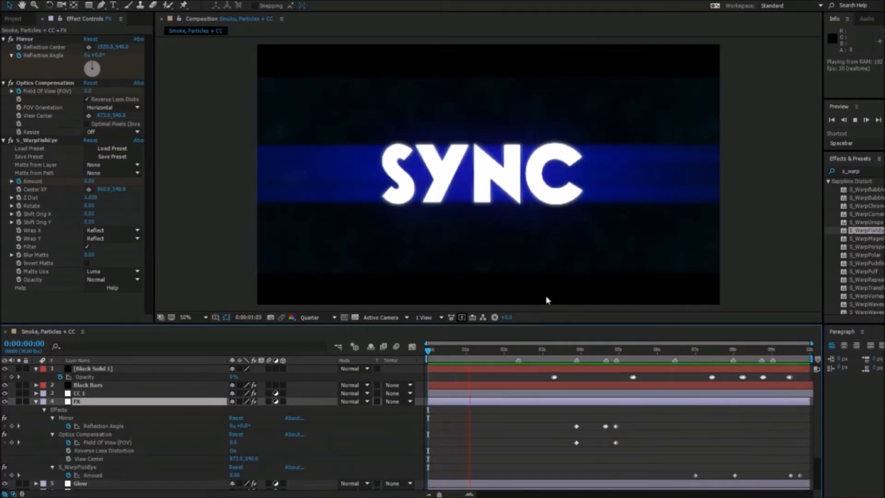
{"action": "left_click", "coordinate": [689, 352]}
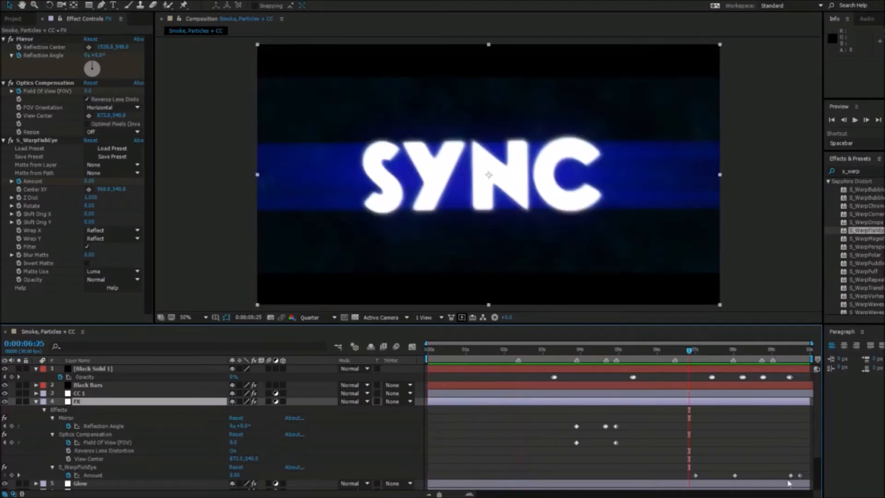
Step: Shift the last two S_WarpFishEye Amount keyframes slightly earlier and replay the composition
{"action": "left_click_drag", "start_coordinate": [806, 475], "coordinate": [786, 479]}
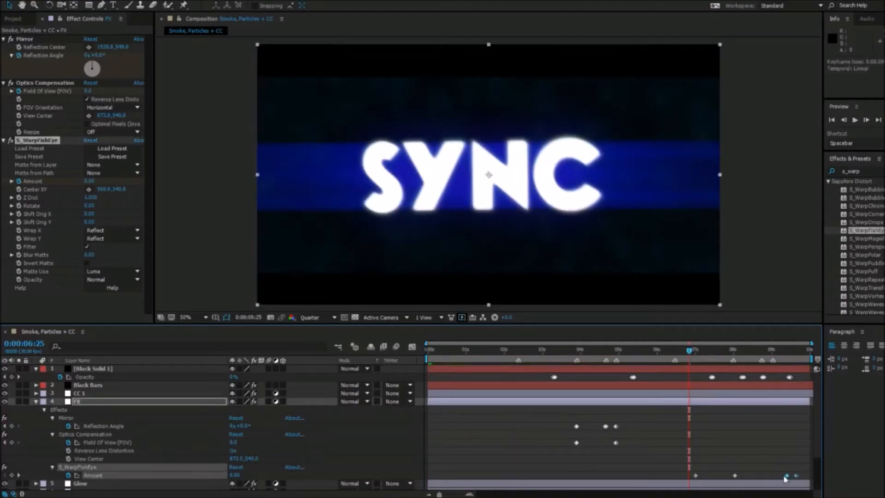
{"action": "key", "text": "space"}
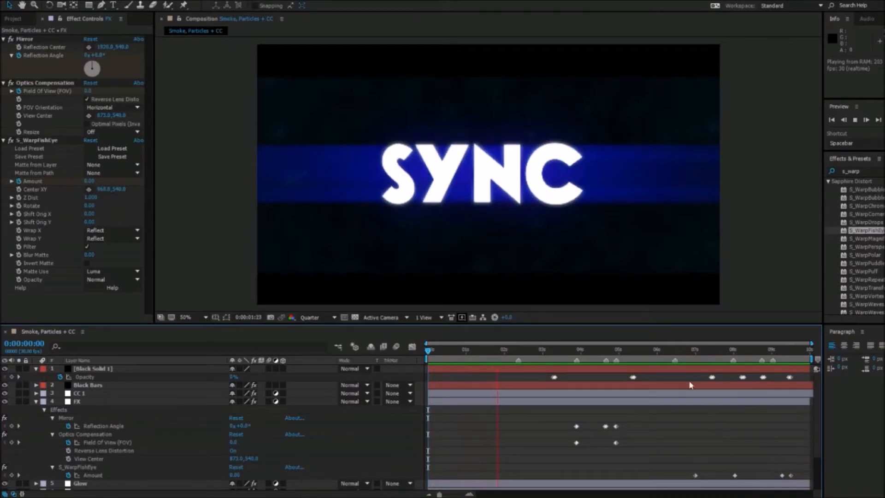
{"action": "key", "text": "space"}
Step: Move the last two S_WarpFishEye Amount keyframes so they begin at about 0:00:09:00, and preview from the start
{"action": "left_click", "coordinate": [74, 302]}
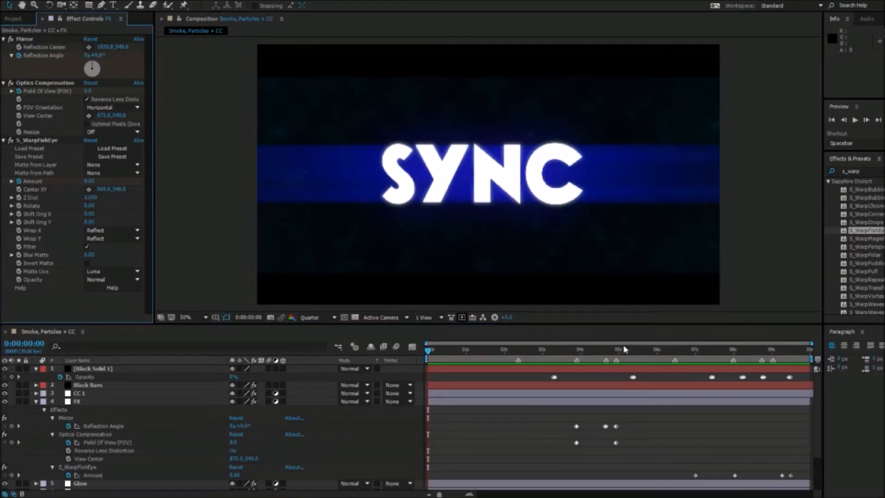
{"action": "left_click_drag", "start_coordinate": [457, 354], "coordinate": [772, 480]}
{"action": "left_click_drag", "start_coordinate": [657, 351], "coordinate": [427, 392]}
{"action": "left_click", "coordinate": [486, 433]}
{"action": "key", "text": "space"}
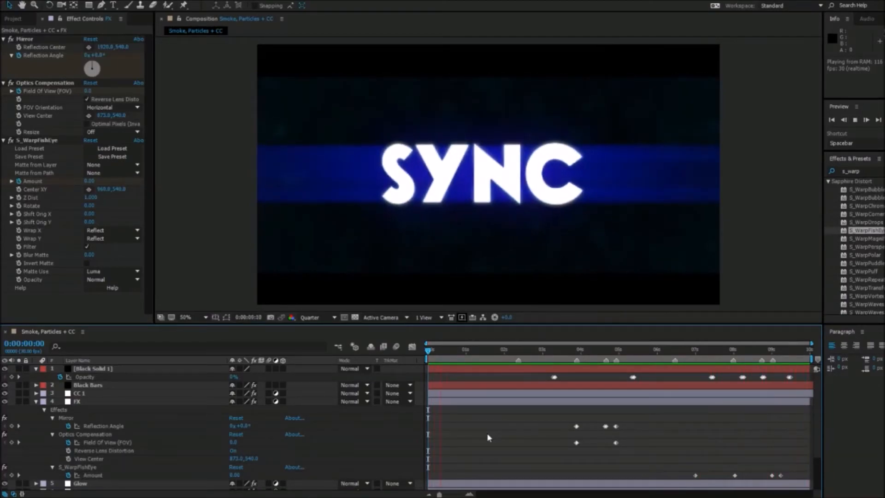
{"action": "key", "text": "space"}
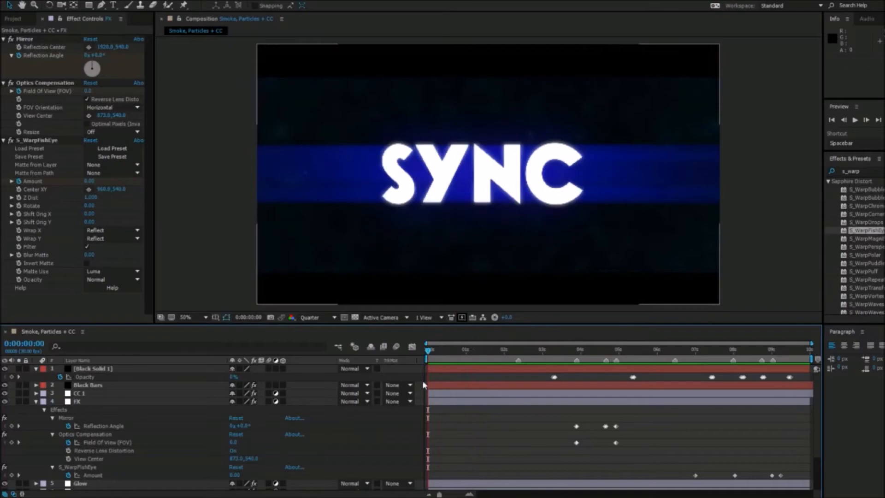
Step: Keyframe Black Solid 1's Opacity at 100% at the composition's start and 0% at 0:00:02:02
{"action": "left_click_drag", "start_coordinate": [525, 352], "coordinate": [506, 354]}
{"action": "left_click_drag", "start_coordinate": [234, 377], "coordinate": [313, 377]}
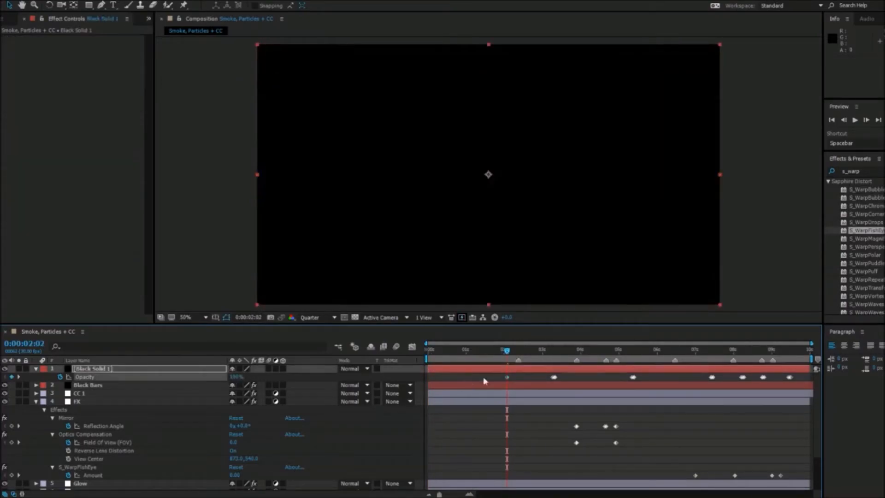
{"action": "left_click_drag", "start_coordinate": [507, 377], "coordinate": [428, 377]}
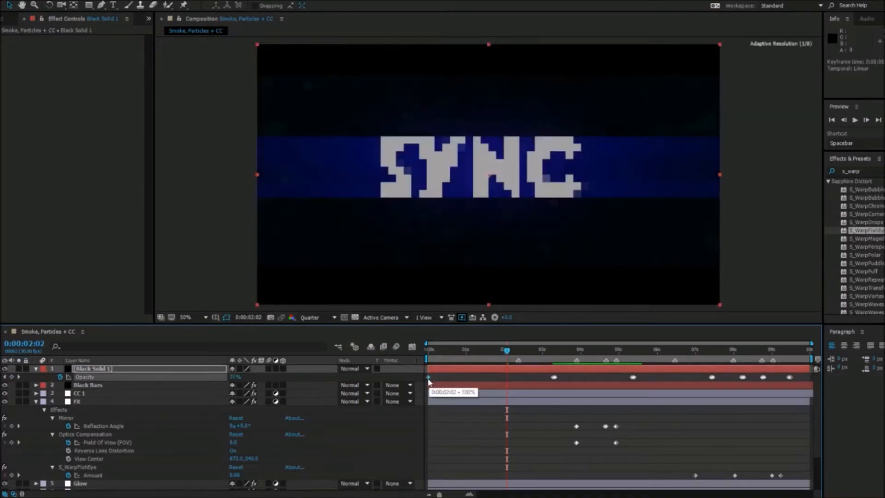
{"action": "left_click_drag", "start_coordinate": [235, 378], "coordinate": [217, 382]}
Step: Set Black Solid 1's Opacity to 75% at 0:00:01:04
{"action": "left_click", "coordinate": [472, 351]}
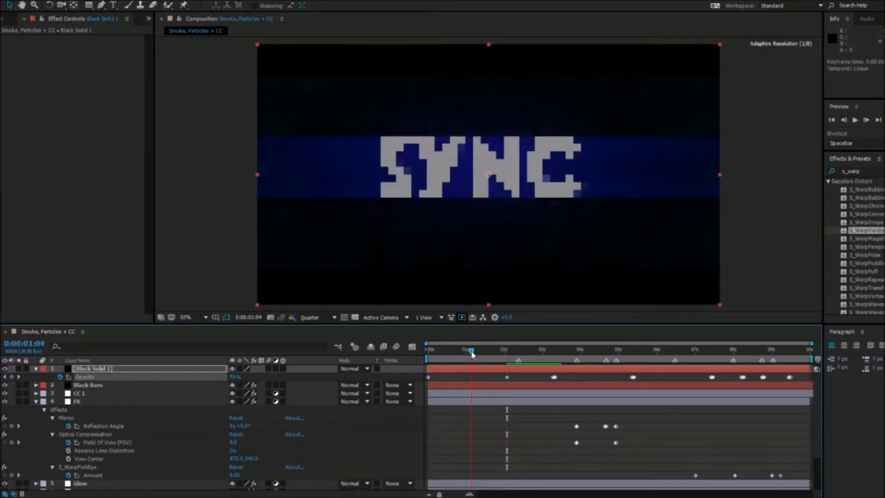
{"action": "left_click", "coordinate": [238, 377]}
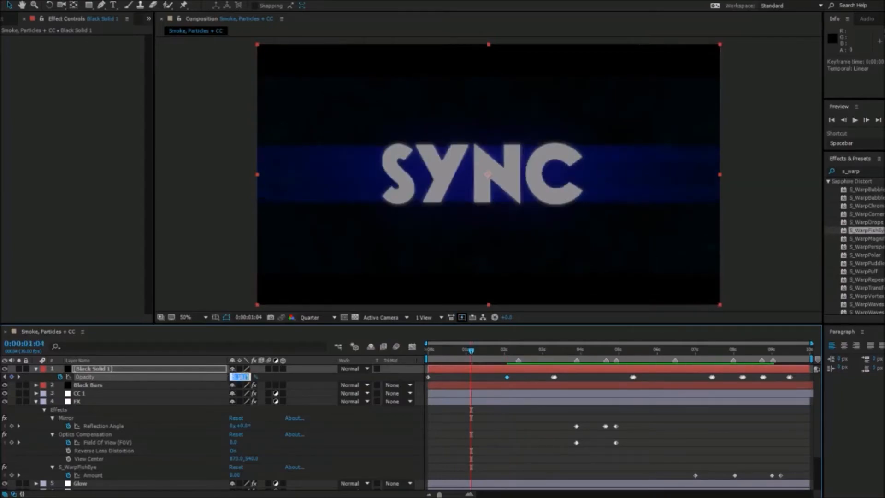
{"action": "left_click", "coordinate": [260, 380]}
{"action": "left_click", "coordinate": [232, 376]}
{"action": "type", "text": "35"}
{"action": "left_click", "coordinate": [283, 376]}
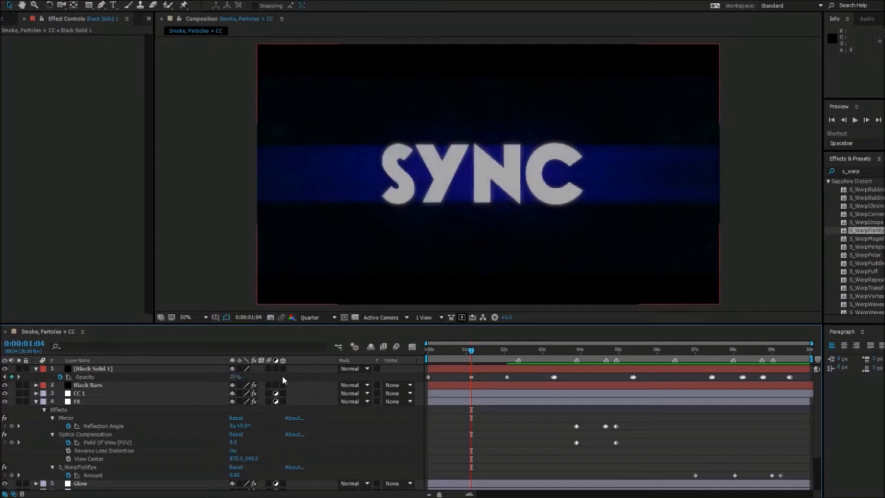
{"action": "left_click", "coordinate": [236, 377]}
{"action": "left_click", "coordinate": [275, 377]}
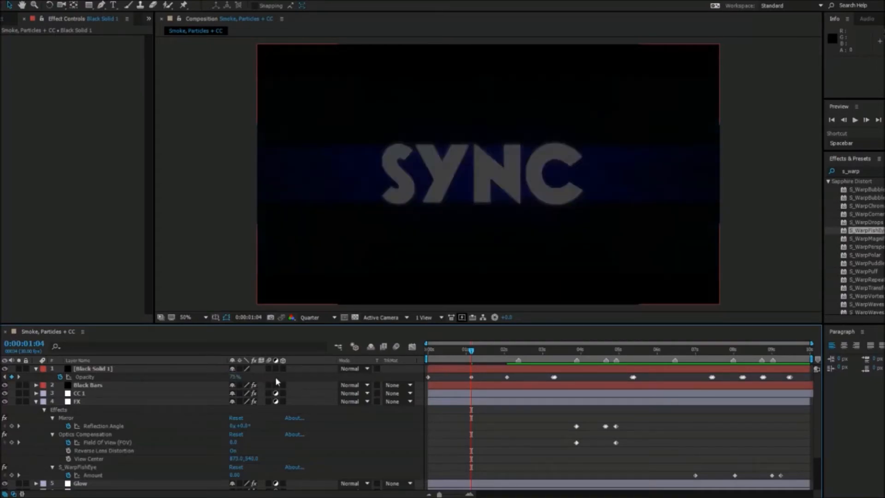
Step: Set Black Solid 1's Opacity to 50% at 0:00:01:19
{"action": "left_click", "coordinate": [491, 351]}
{"action": "left_click_drag", "start_coordinate": [491, 353], "coordinate": [490, 352]}
{"action": "left_click", "coordinate": [235, 378]}
{"action": "type", "text": "50"}
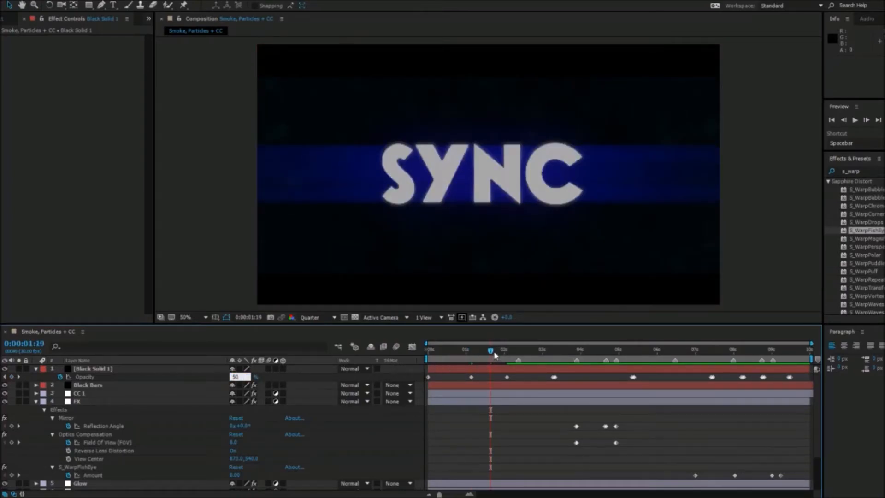
Step: Play back the composition from the start to review the opening fade and the later warp
{"action": "left_click_drag", "start_coordinate": [492, 352], "coordinate": [221, 363]}
{"action": "key", "text": "space"}
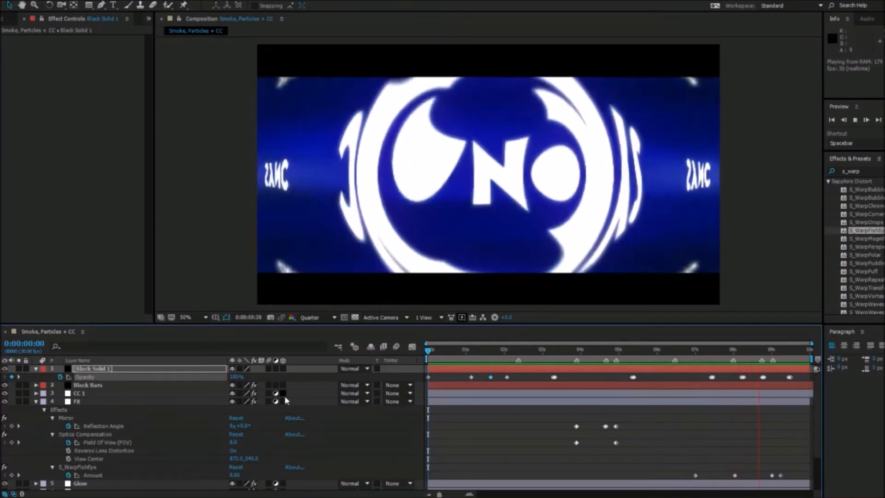
{"action": "left_click", "coordinate": [789, 350]}
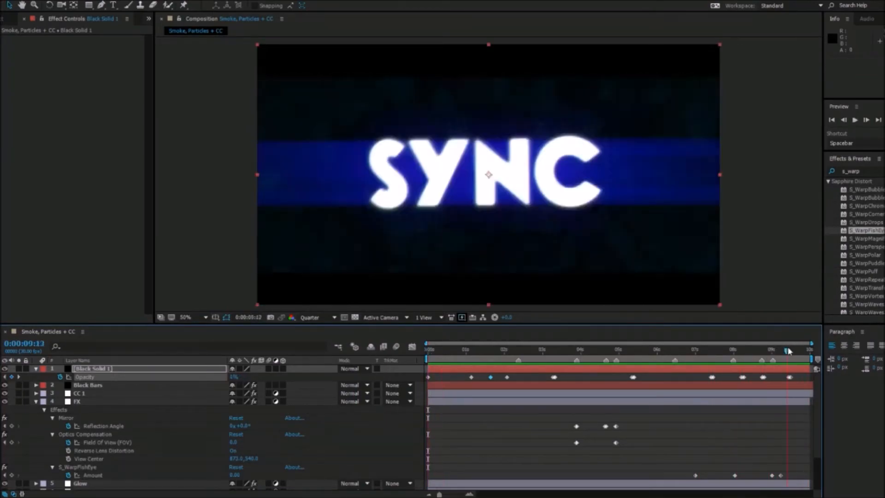
Step: Add a closing Opacity keyframe to Black Solid 1 at 0:00:09:29 for the fade-out and preview from the start
{"action": "left_click", "coordinate": [791, 350]}
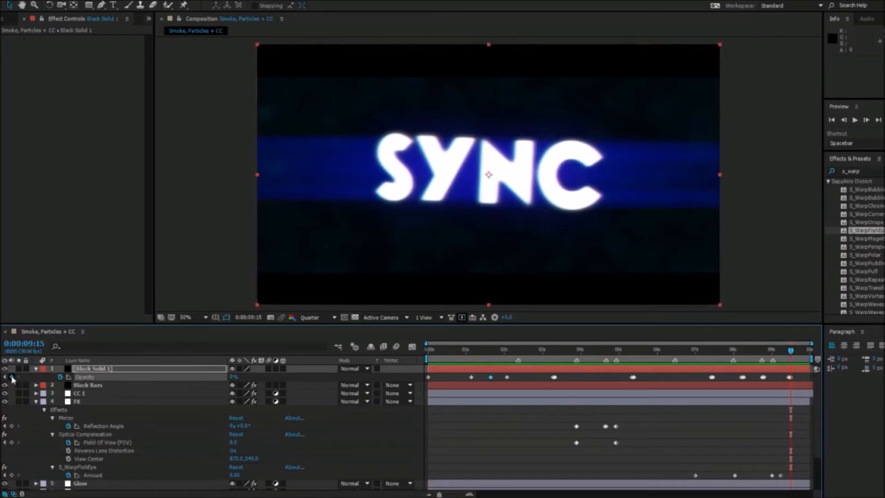
{"action": "left_click_drag", "start_coordinate": [797, 350], "coordinate": [808, 350]}
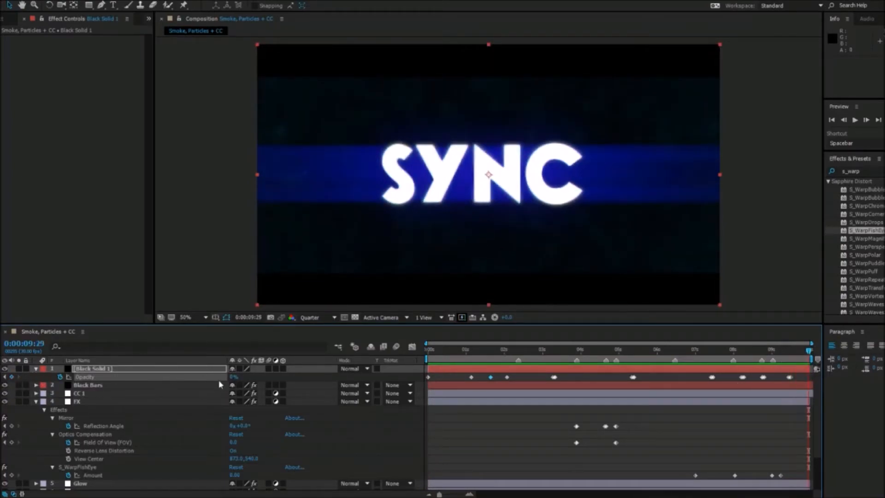
{"action": "key", "text": "space"}
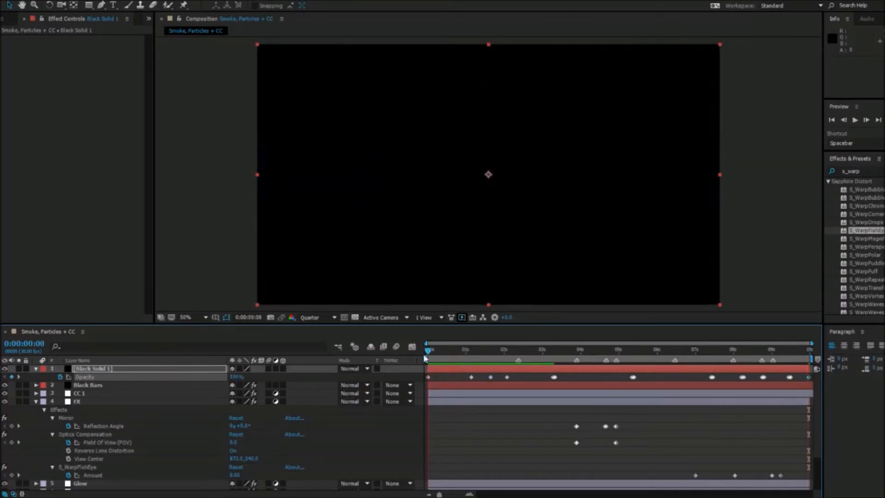
Step: Expand the Audio properties of the music WAV layer
{"action": "scroll", "coordinate": [275, 412], "scroll_direction": "down", "scroll_amount": 2}
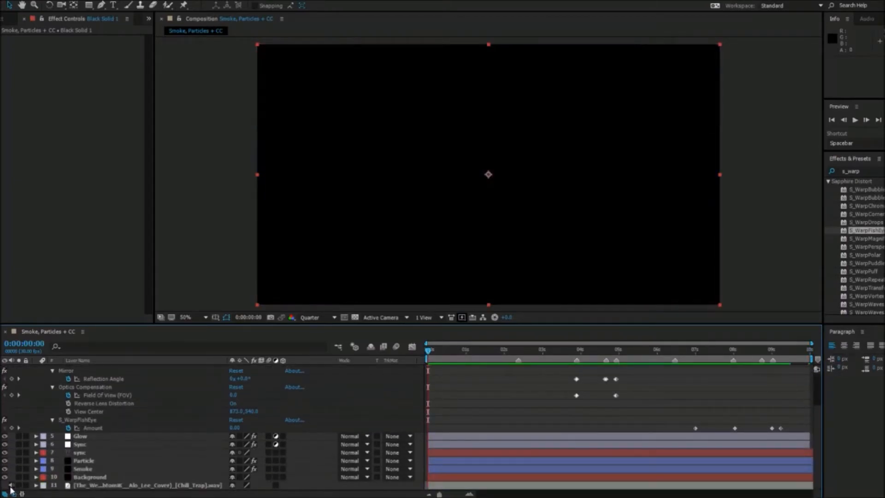
{"action": "left_click", "coordinate": [36, 485]}
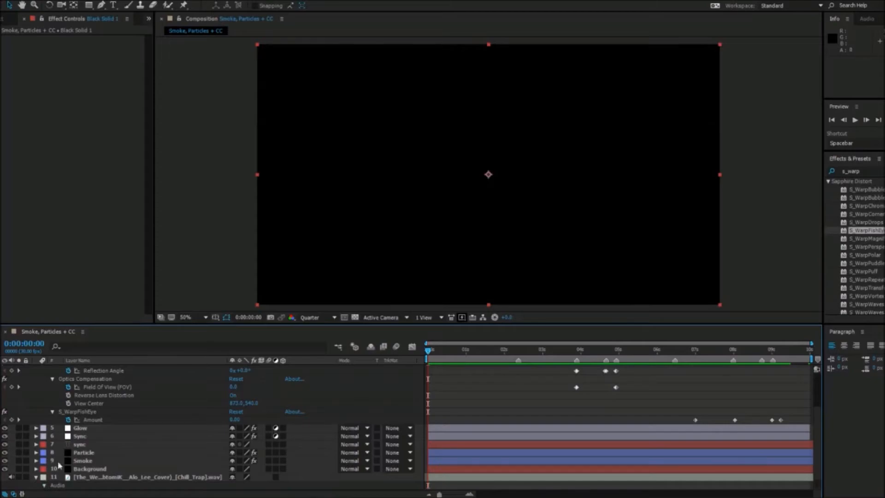
{"action": "scroll", "coordinate": [46, 477], "scroll_direction": "down", "scroll_amount": 1}
{"action": "scroll", "coordinate": [432, 424], "scroll_direction": "up", "scroll_amount": 3}
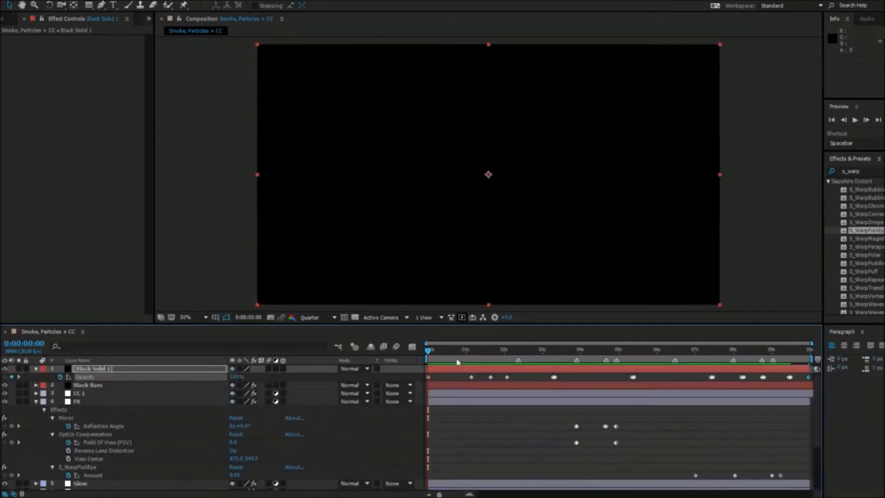
Step: Retime Black Solid 1's opening Opacity keyframes so that the fade-in ends at 0:00:02:10
{"action": "left_click", "coordinate": [506, 351]}
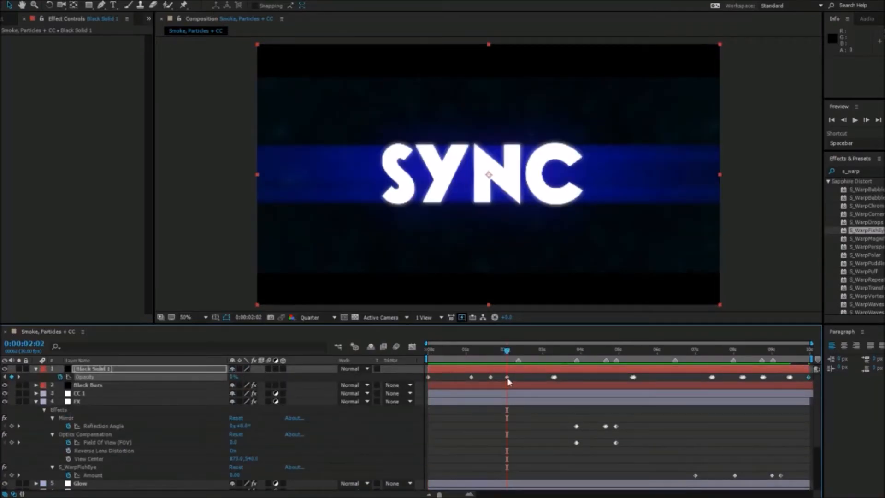
{"action": "left_click", "coordinate": [518, 352]}
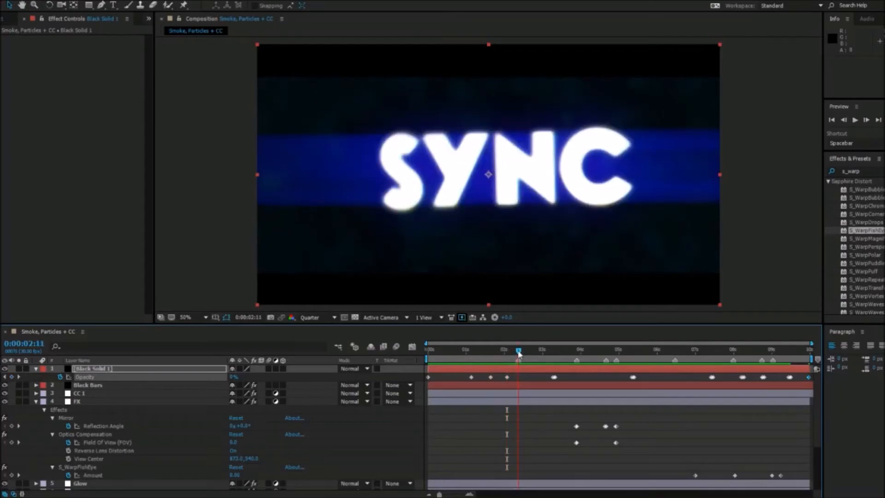
{"action": "left_click_drag", "start_coordinate": [506, 377], "coordinate": [474, 377]}
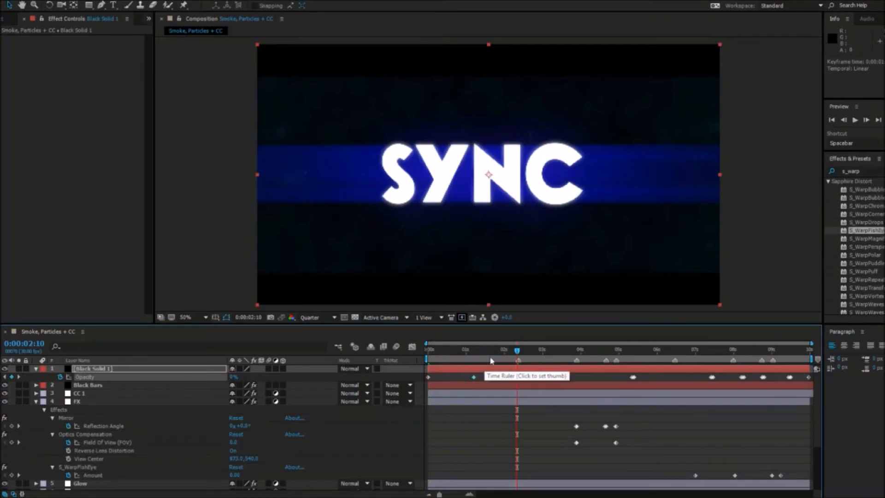
Step: Fade the music in by keyframing its Audio Levels at 0:00:02:10 and lowering the level to -32 dB at 0:00:00:00
{"action": "scroll", "coordinate": [515, 389], "scroll_direction": "down", "scroll_amount": 1}
{"action": "scroll", "coordinate": [516, 392], "scroll_direction": "down", "scroll_amount": 2}
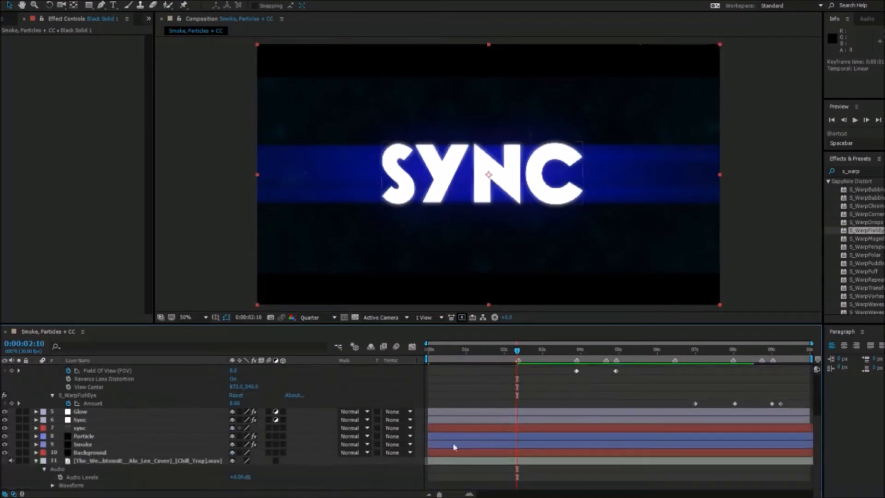
{"action": "left_click", "coordinate": [60, 478]}
{"action": "key", "text": "Home"}
{"action": "left_click", "coordinate": [240, 477]}
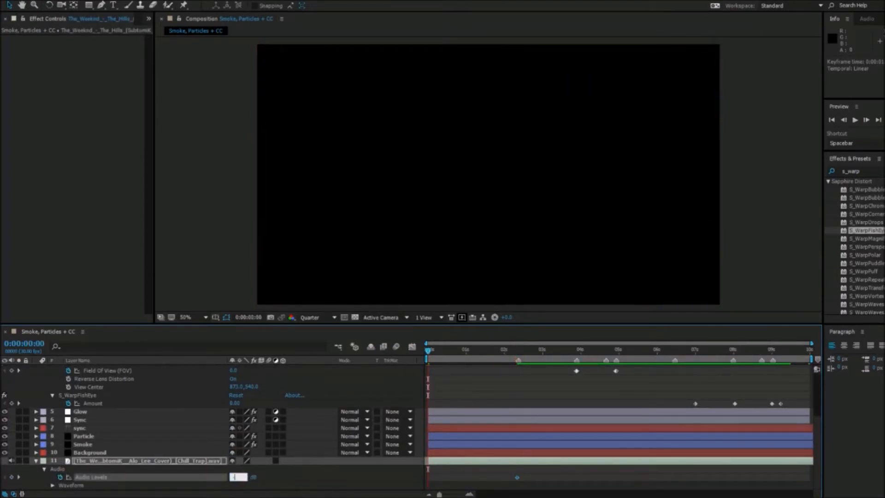
{"action": "type", "text": "-3.40"}
{"action": "left_click", "coordinate": [331, 468]}
Step: Fade the music out with an Audio Levels keyframe of 0 dB at 0:00:09:15 and -52 dB at 0:00:09:29
{"action": "left_click_drag", "start_coordinate": [470, 351], "coordinate": [790, 352]}
{"action": "scroll", "coordinate": [784, 379], "scroll_direction": "up", "scroll_amount": 3}
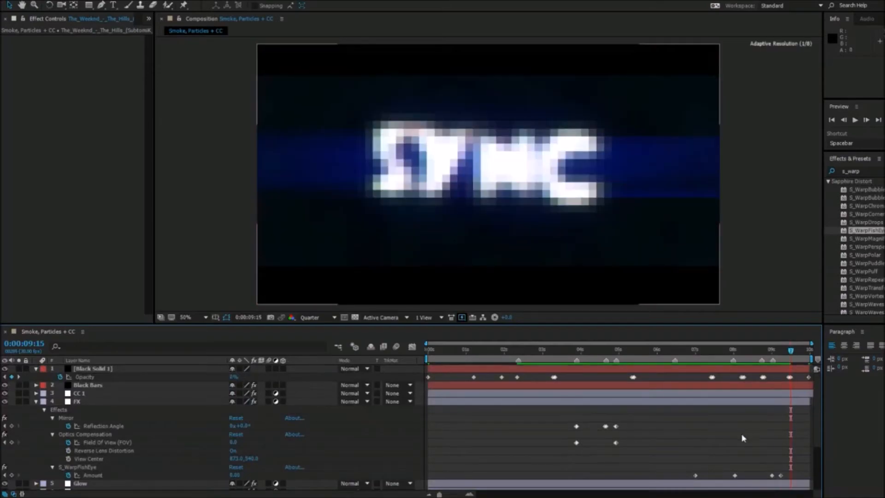
{"action": "scroll", "coordinate": [161, 471], "scroll_direction": "down", "scroll_amount": 5}
{"action": "left_click", "coordinate": [12, 477]}
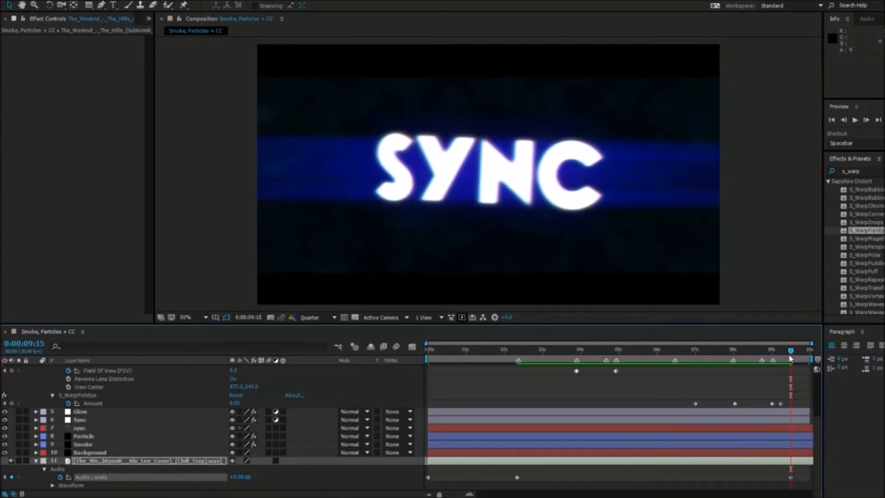
{"action": "left_click_drag", "start_coordinate": [790, 355], "coordinate": [822, 351]}
{"action": "left_click", "coordinate": [234, 477]}
{"action": "type", "text": "-5"}
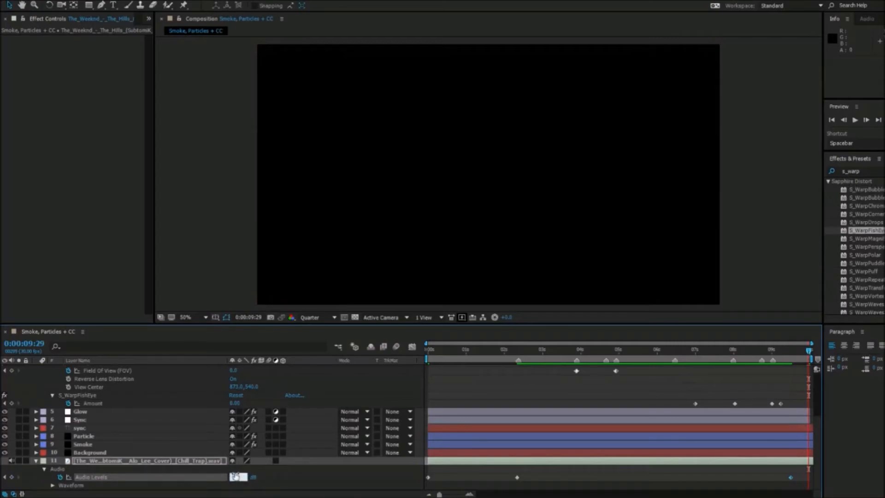
{"action": "type", "text": "2"}
{"action": "key", "text": "Return"}
Step: Play back the composition from the start to check the music fades against the black fades
{"action": "key", "text": "space"}
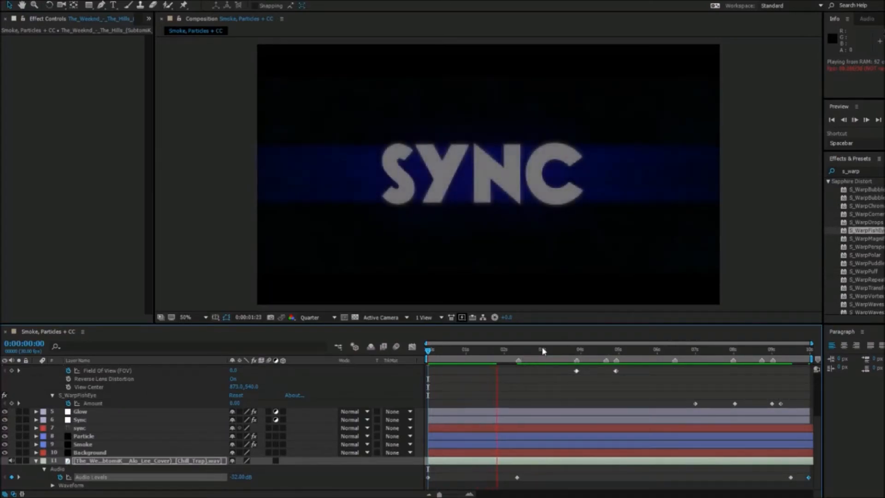
{"action": "key", "text": "space"}
{"action": "key", "text": "space"}
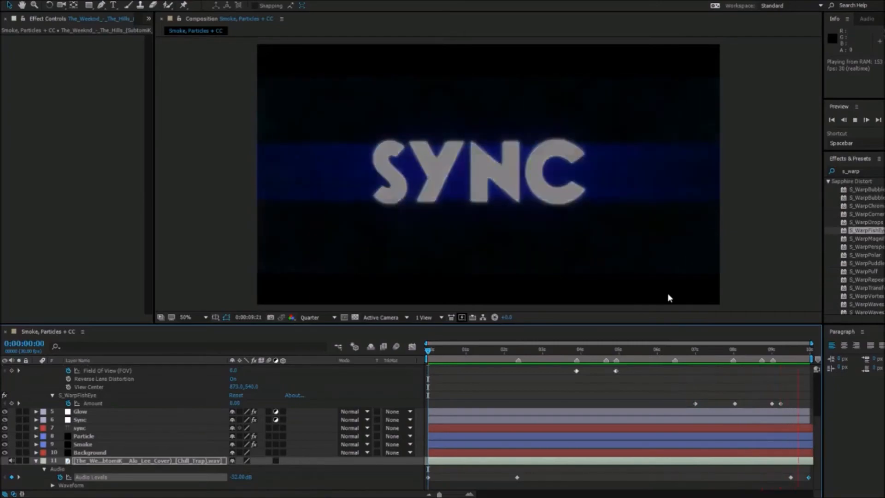
{"action": "key", "text": "space"}
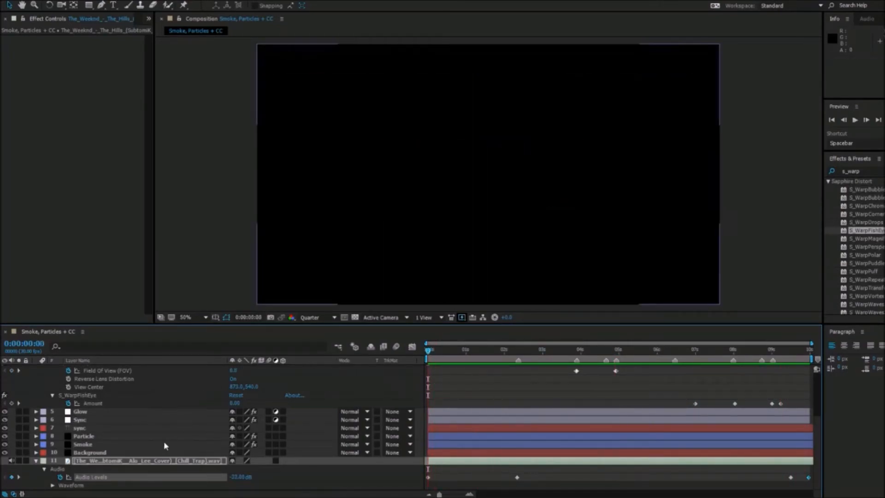
Step: Collapse the expanded properties of the FX, Black Solid 1 and music layers, and preview the composition
{"action": "scroll", "coordinate": [166, 438], "scroll_direction": "up", "scroll_amount": 5}
{"action": "left_click", "coordinate": [109, 400]}
{"action": "key", "text": "u"}
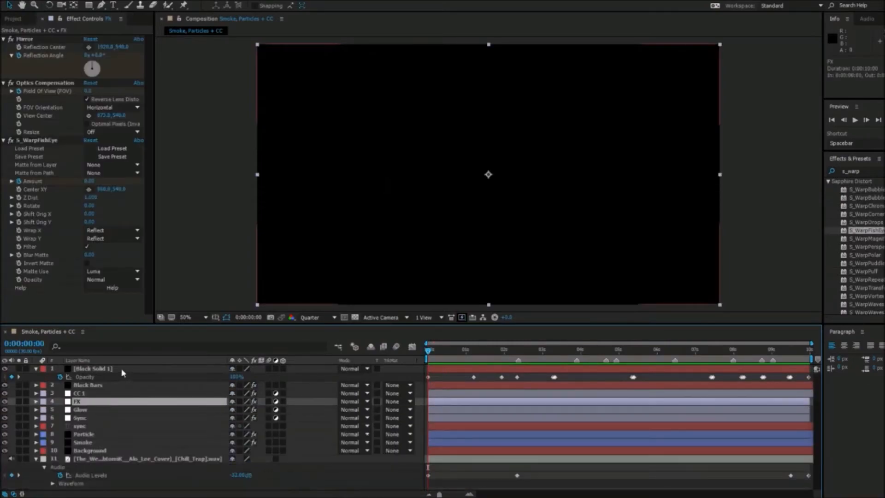
{"action": "left_click", "coordinate": [121, 369]}
{"action": "key", "text": "u"}
{"action": "left_click", "coordinate": [110, 451]}
{"action": "key", "text": "l"}
{"action": "key", "text": "l"}
{"action": "left_click", "coordinate": [64, 456]}
{"action": "key", "text": "space"}
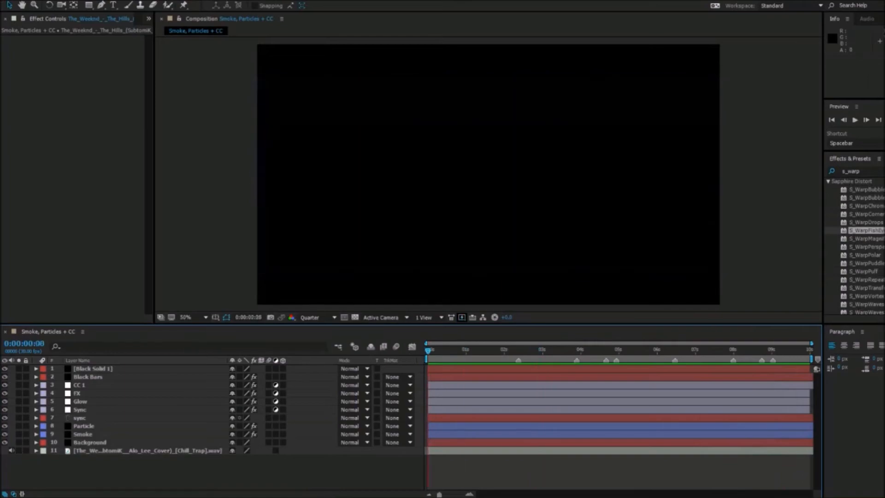
Step: Try the S_WarpRepeat effect with 5 Steps on the FX layer at 0:00:04:11, and remove it
{"action": "left_click", "coordinate": [595, 349]}
{"action": "left_click_drag", "start_coordinate": [866, 279], "coordinate": [593, 393]}
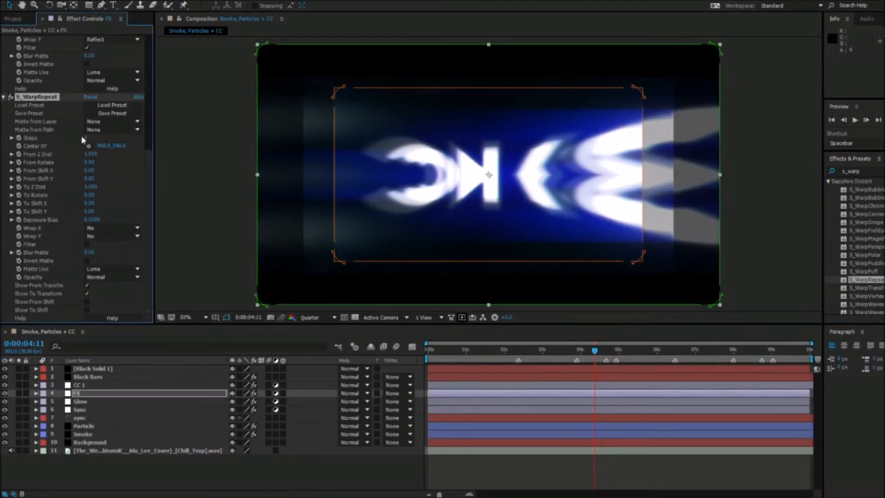
{"action": "left_click_drag", "start_coordinate": [94, 139], "coordinate": [99, 139]}
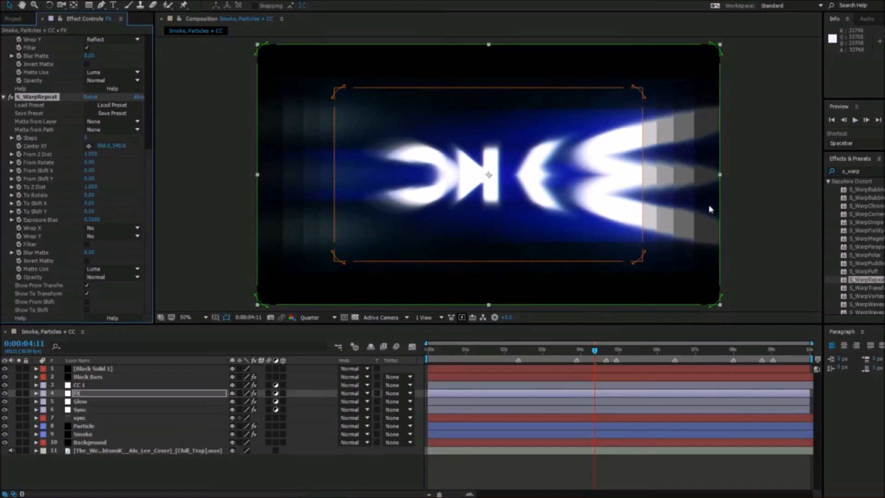
{"action": "key", "text": "Delete"}
Step: Apply S_WarpWaves to the FX layer, reduce its Frequency to 1.70 and test a different Amplitude
{"action": "left_click_drag", "start_coordinate": [866, 304], "coordinate": [69, 306]}
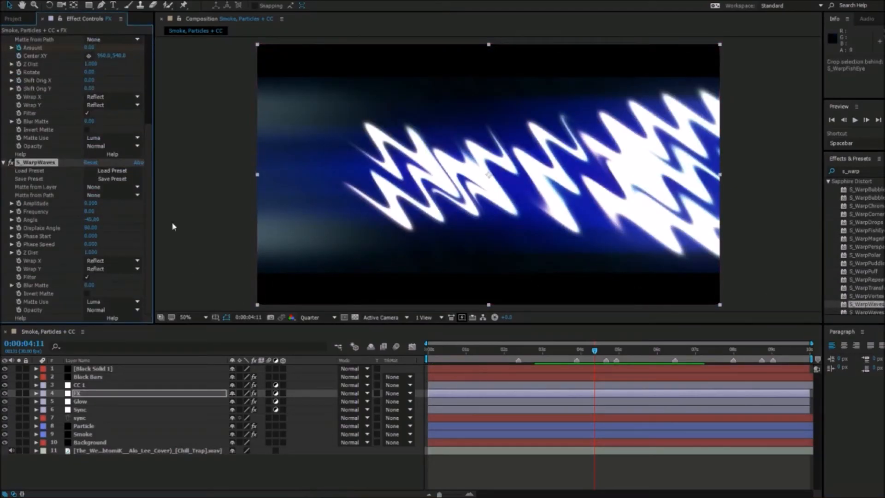
{"action": "left_click_drag", "start_coordinate": [87, 203], "coordinate": [72, 214]}
{"action": "left_click", "coordinate": [90, 204]}
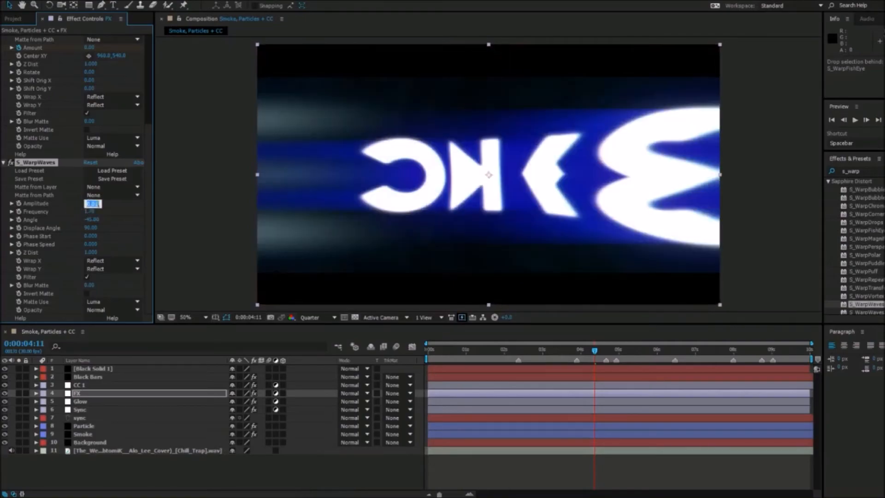
{"action": "type", "text": "1"}
{"action": "key", "text": "Return"}
Step: Try S_WarpWaves Amplitude values of 0.2 and 0.1, and settle on 0.05
{"action": "left_click", "coordinate": [91, 204]}
{"action": "type", "text": "0.2"}
{"action": "key", "text": "Return"}
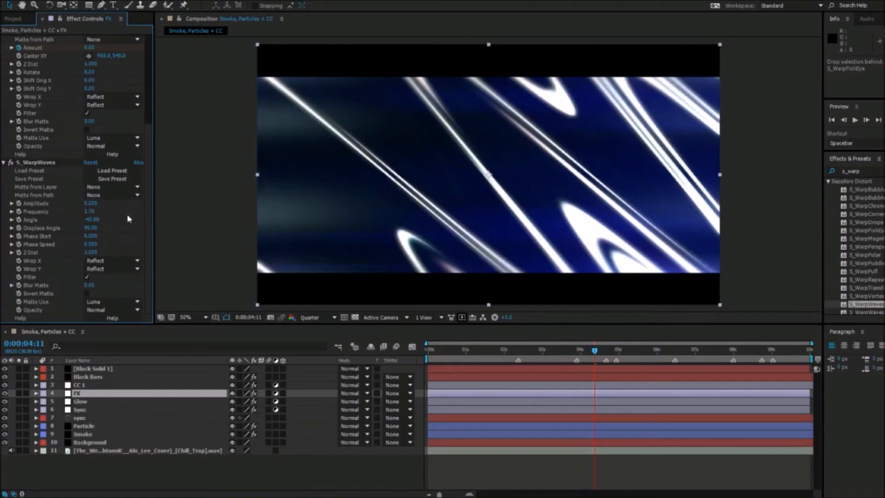
{"action": "left_click", "coordinate": [95, 204]}
{"action": "type", "text": "0.1"}
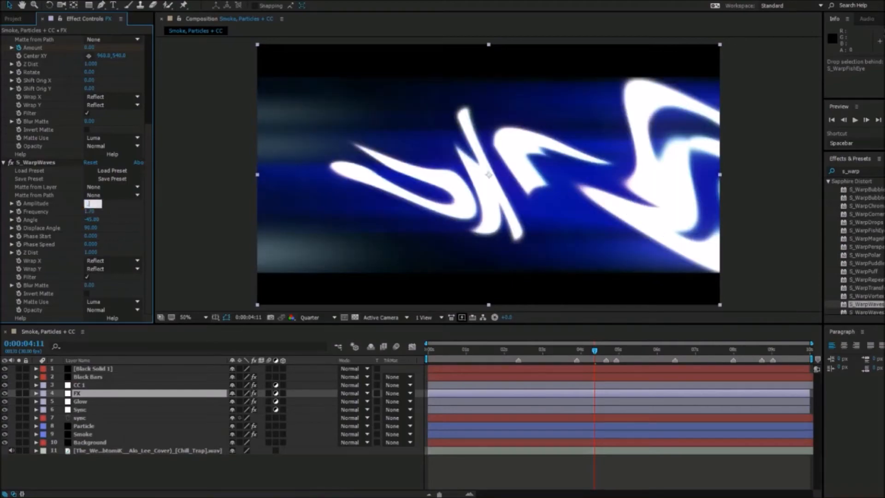
{"action": "key", "text": "Return"}
{"action": "left_click", "coordinate": [92, 203]}
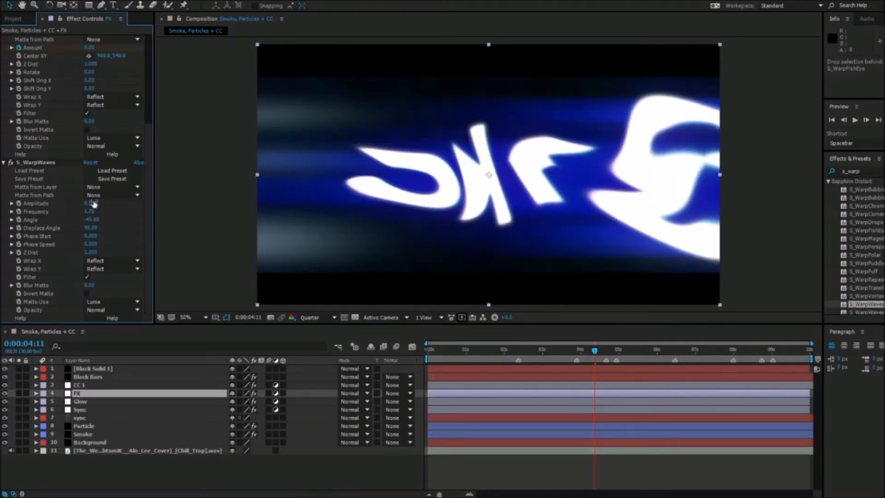
{"action": "key", "text": "Return"}
Step: Preview the wave warp and experiment with higher and lower S_WarpWaves Frequency values at 0:00:06:14
{"action": "key", "text": "space"}
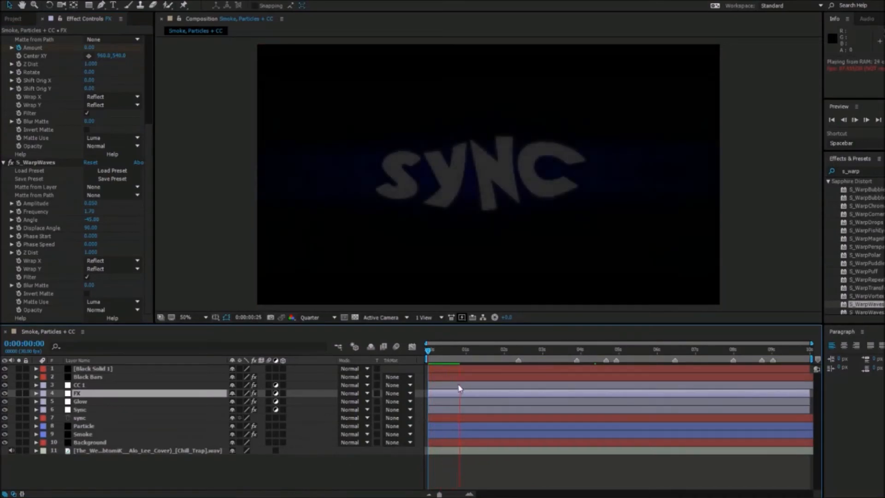
{"action": "left_click_drag", "start_coordinate": [474, 353], "coordinate": [676, 391]}
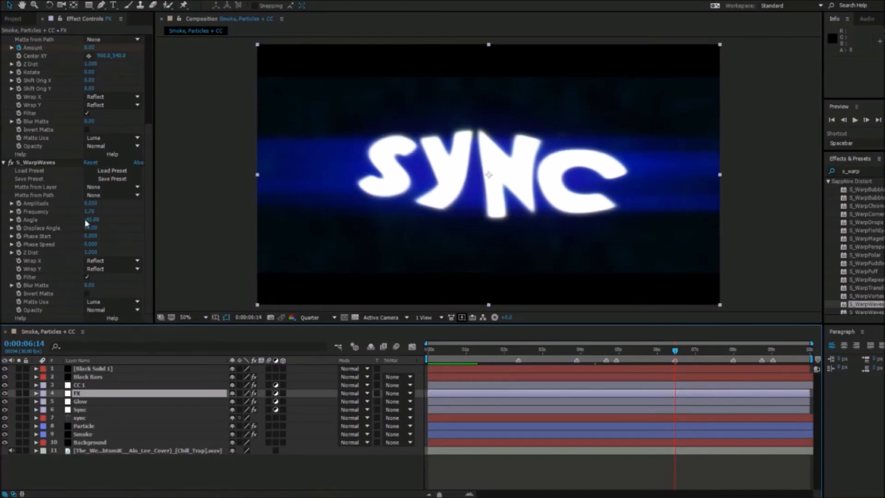
{"action": "left_click_drag", "start_coordinate": [91, 211], "coordinate": [153, 228]}
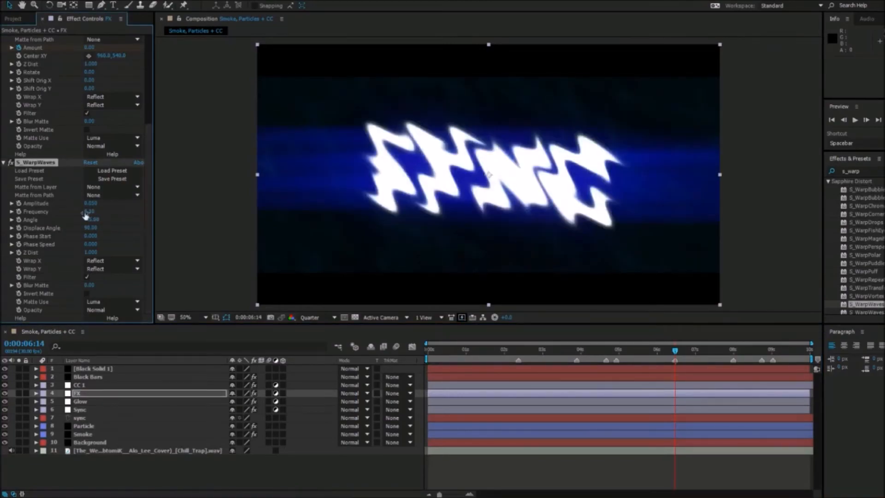
{"action": "left_click_drag", "start_coordinate": [84, 212], "coordinate": [19, 220]}
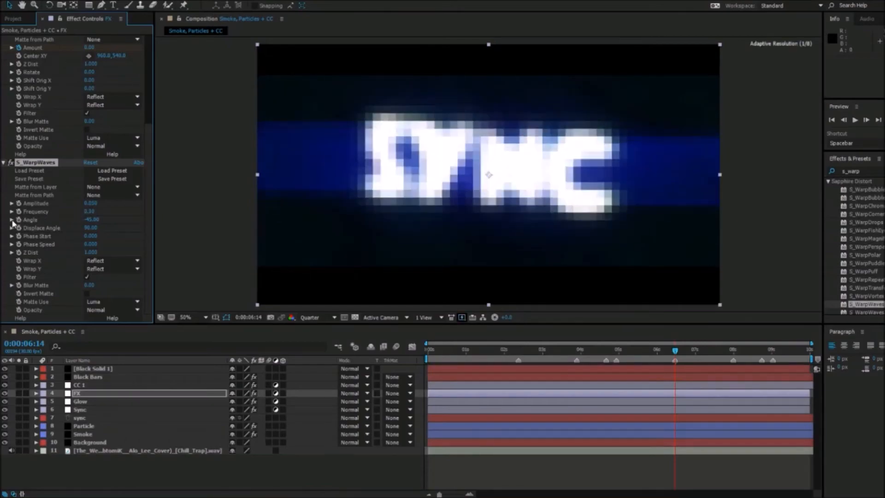
Step: Animate the S_WarpWaves Frequency on FX from a low value keyframed at 0:00:00:00 to 2.00 at 0:00:09:29
{"action": "key", "text": "Home"}
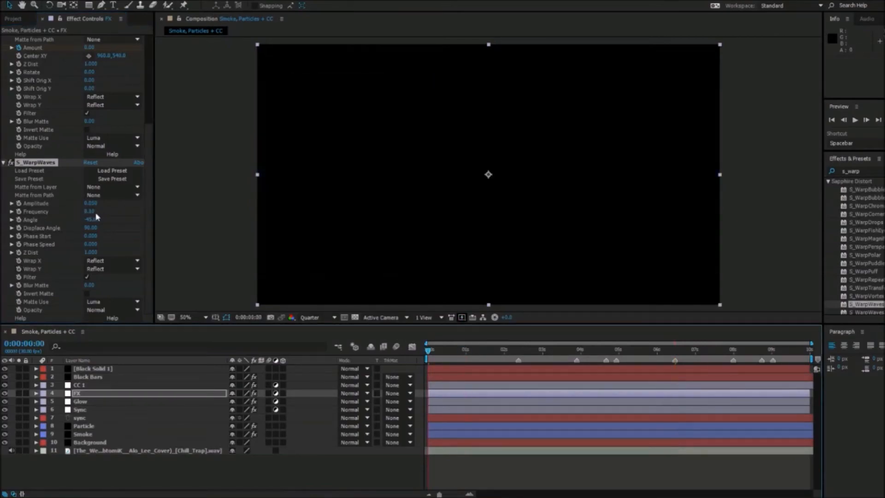
{"action": "left_click_drag", "start_coordinate": [89, 211], "coordinate": [58, 216]}
{"action": "left_click", "coordinate": [18, 211]}
{"action": "left_click", "coordinate": [808, 351]}
{"action": "left_click", "coordinate": [90, 211]}
{"action": "type", "text": "1"}
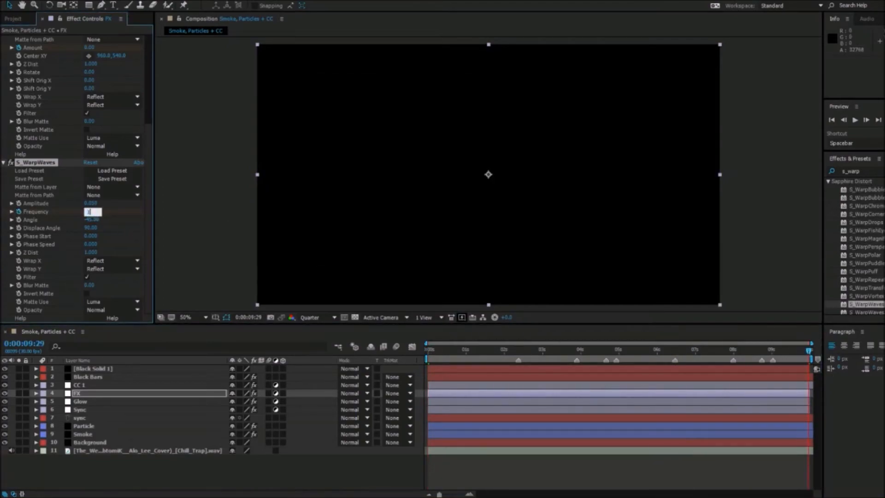
{"action": "key", "text": "Return"}
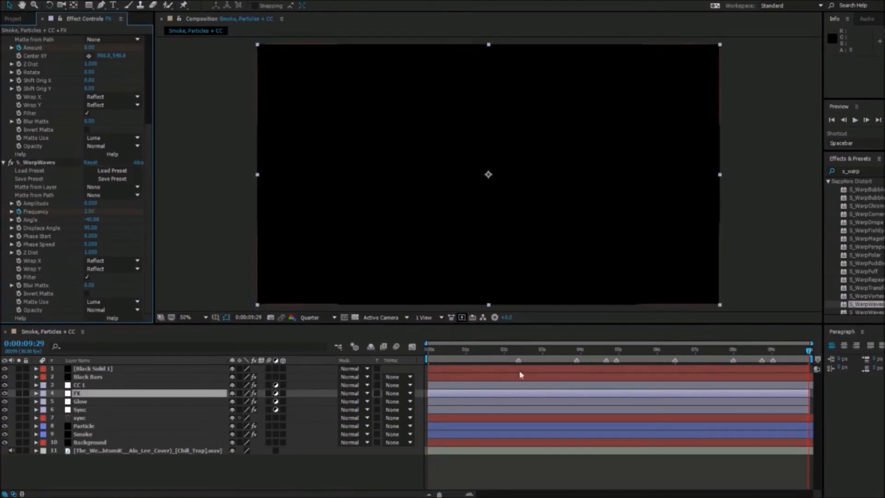
Step: Scrub the ending and play back the composition from the start to review the animated wave warp
{"action": "left_click", "coordinate": [736, 351]}
{"action": "left_click_drag", "start_coordinate": [748, 354], "coordinate": [785, 352]}
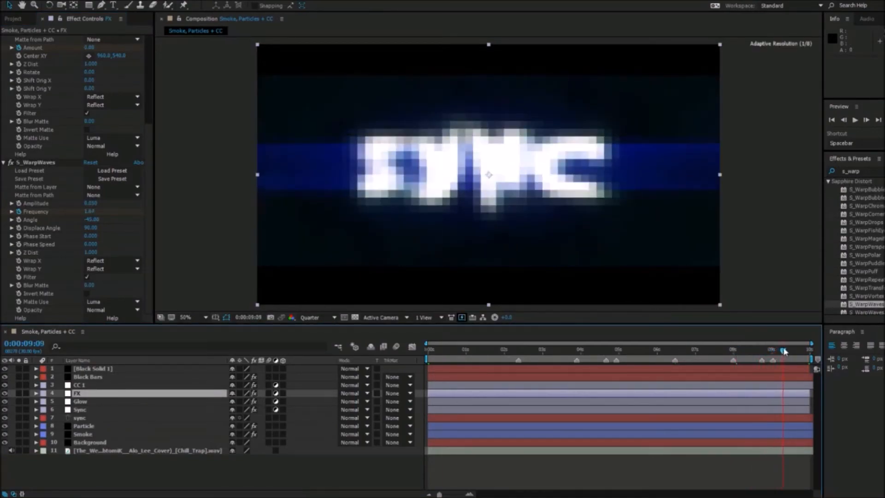
{"action": "key", "text": "Home"}
{"action": "key", "text": "space"}
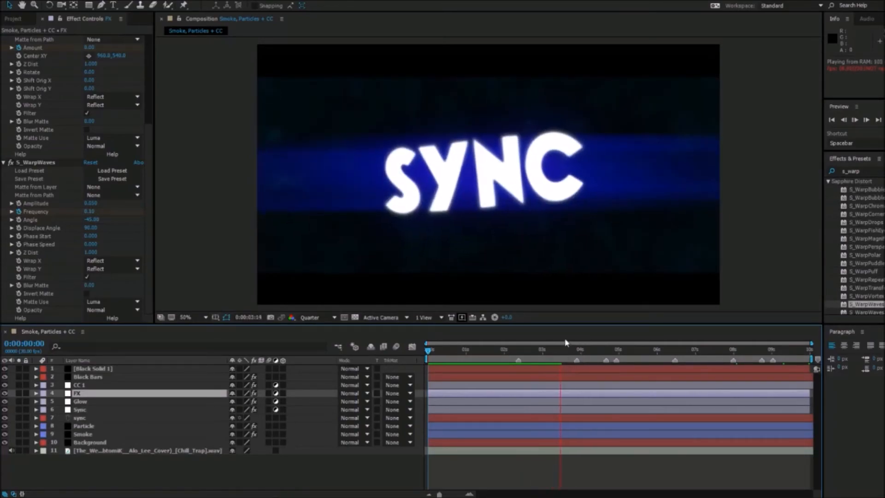
{"action": "left_click", "coordinate": [868, 304]}
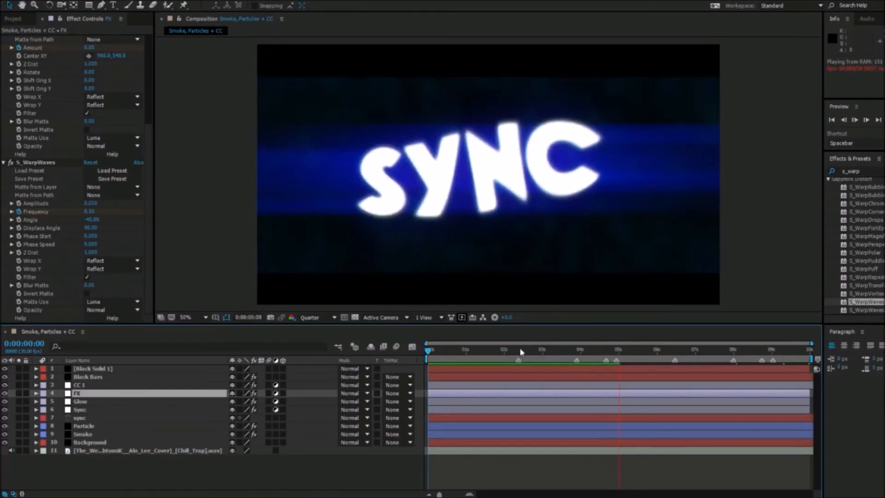
{"action": "key", "text": "space"}
{"action": "key", "text": "space"}
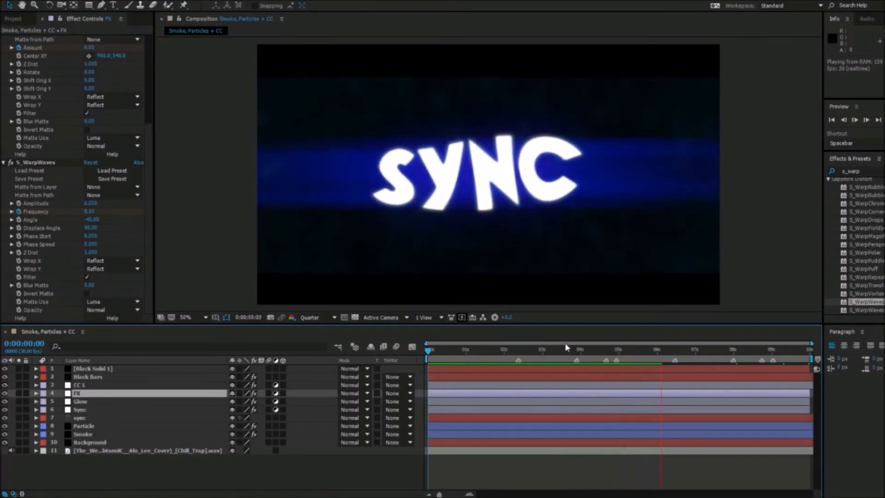
{"action": "left_click", "coordinate": [526, 350]}
{"action": "key", "text": "Home"}
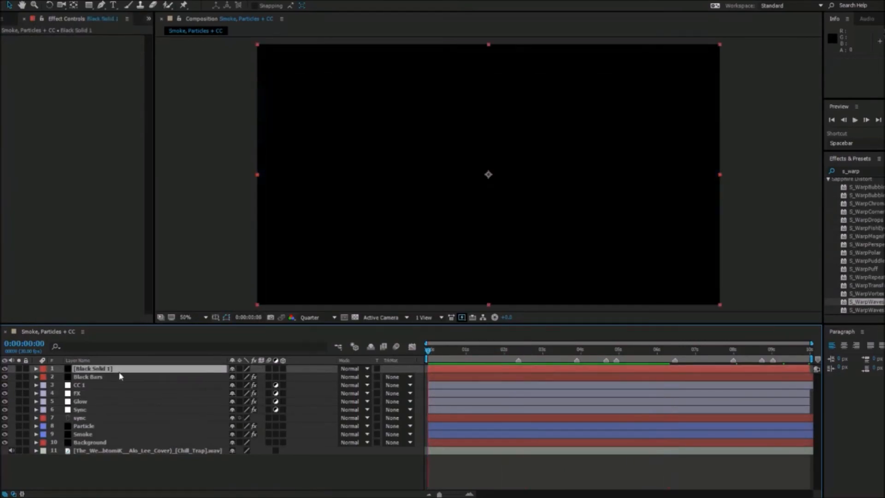
Step: Remove the S_WarpWaves effect from the FX layer
{"action": "left_click", "coordinate": [89, 391]}
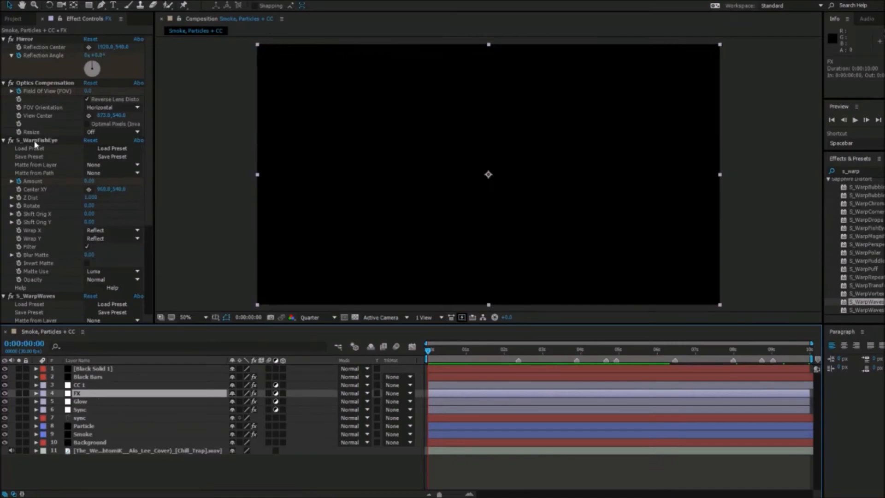
{"action": "scroll", "coordinate": [38, 191], "scroll_direction": "down", "scroll_amount": 3}
{"action": "scroll", "coordinate": [29, 239], "scroll_direction": "down", "scroll_amount": 3}
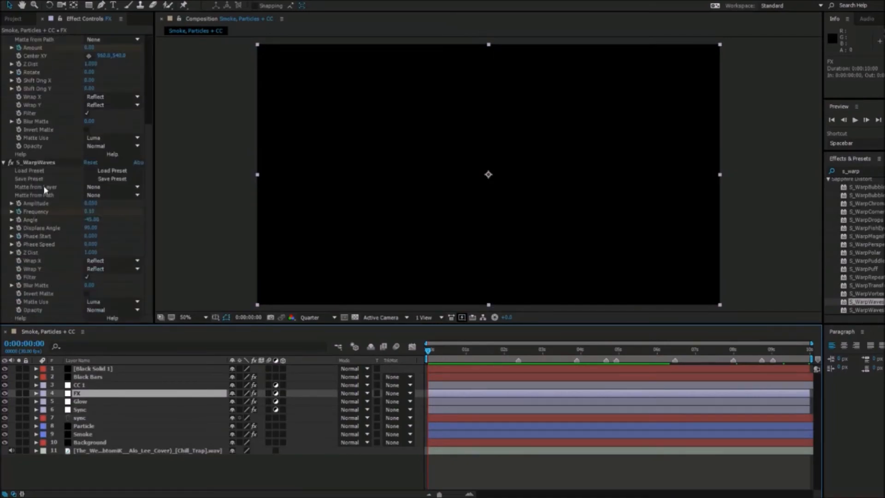
{"action": "left_click", "coordinate": [36, 161]}
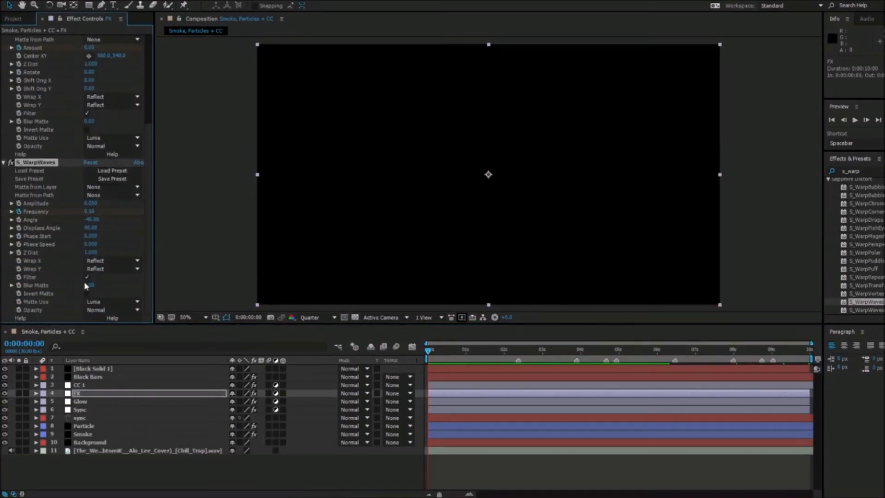
{"action": "key", "text": "Delete"}
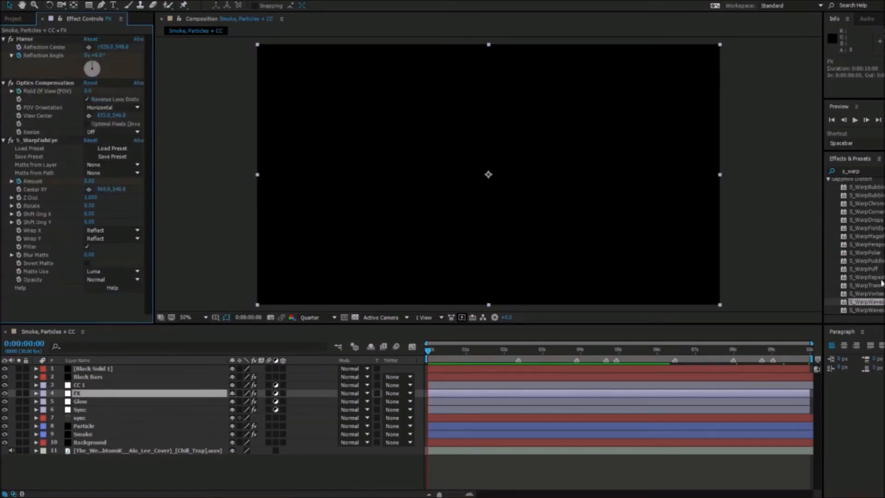
Step: Apply S_WarpWaves2 to the FX layer, reduce A Amplitude to -0.020 and B Amplitude to 0.020, and check an earlier frame
{"action": "left_click_drag", "start_coordinate": [869, 311], "coordinate": [110, 304]}
{"action": "left_click", "coordinate": [551, 359]}
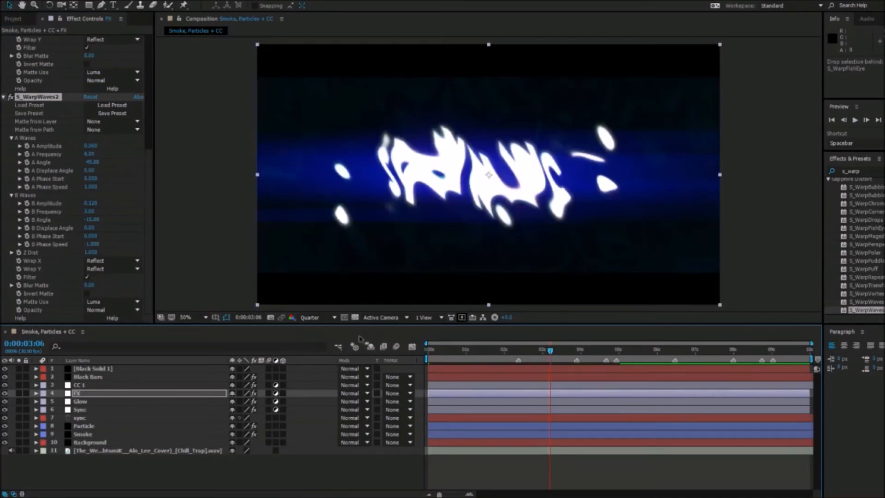
{"action": "left_click_drag", "start_coordinate": [88, 146], "coordinate": [82, 146]}
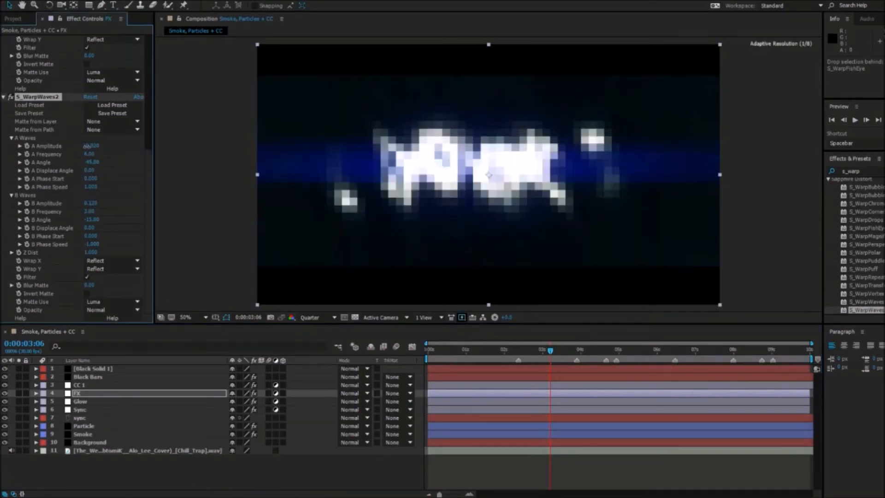
{"action": "left_click_drag", "start_coordinate": [91, 203], "coordinate": [86, 203]}
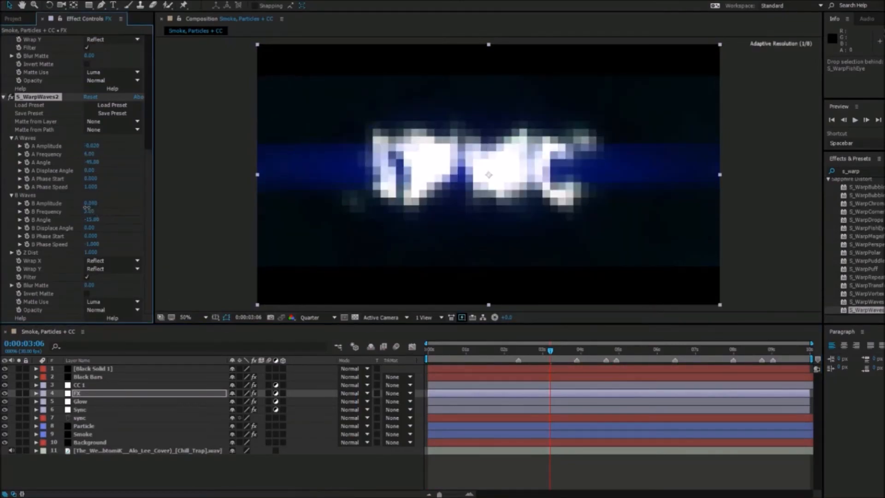
{"action": "mouse_move", "coordinate": [495, 347]}
{"action": "left_mouse_down"}
{"action": "mouse_move", "coordinate": [532, 364]}
{"action": "mouse_move", "coordinate": [497, 358]}
{"action": "left_mouse_up"}
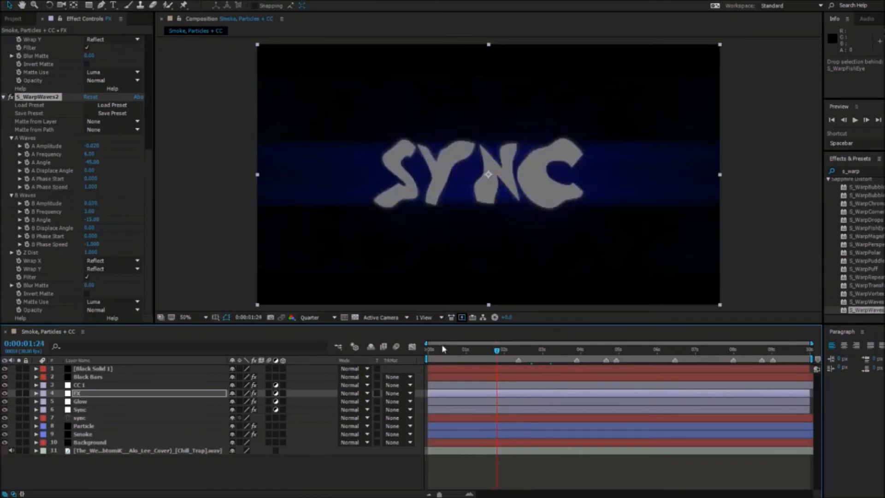
Step: Set the S_WarpWaves2 B Frequency to 1 and B Amplitude to 0.001
{"action": "left_click", "coordinate": [91, 203]}
{"action": "left_click", "coordinate": [93, 212]}
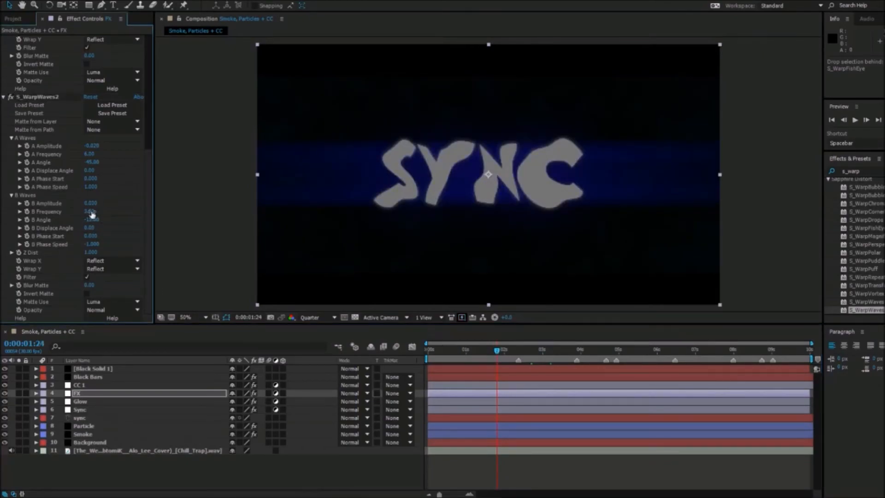
{"action": "type", "text": "1"}
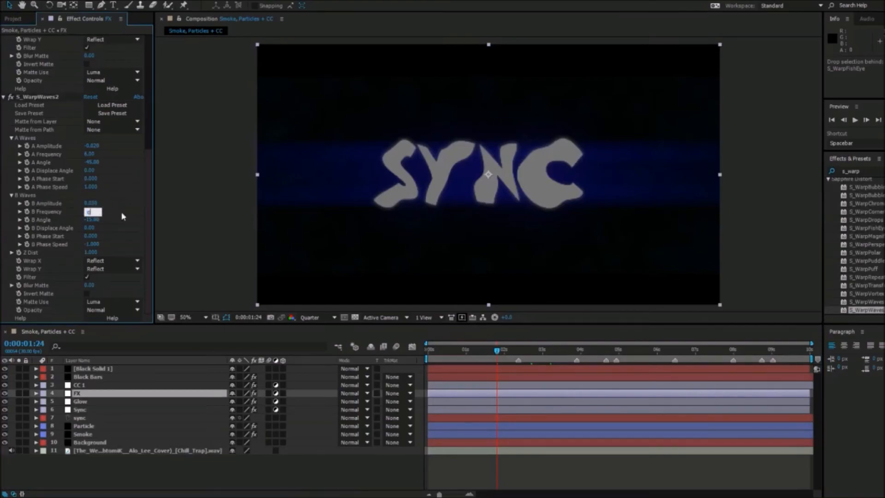
{"action": "key", "text": "Return"}
{"action": "left_click", "coordinate": [90, 204]}
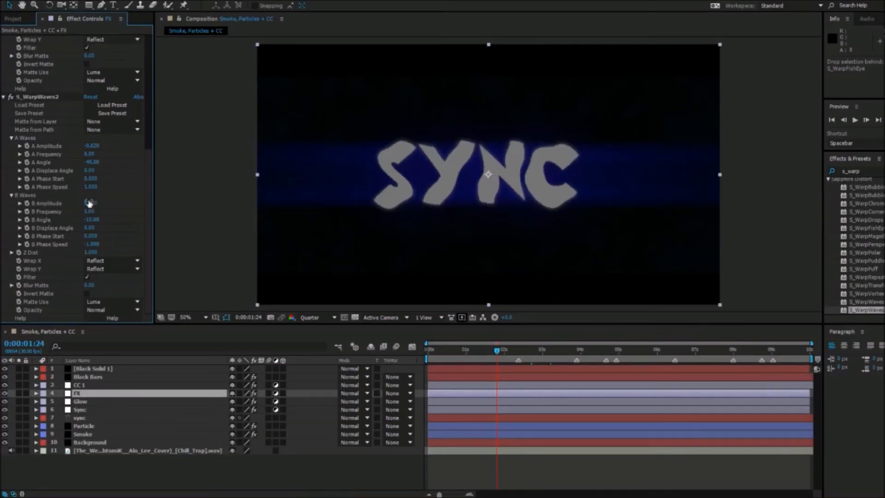
{"action": "type", "text": "0.001"}
{"action": "key", "text": "Return"}
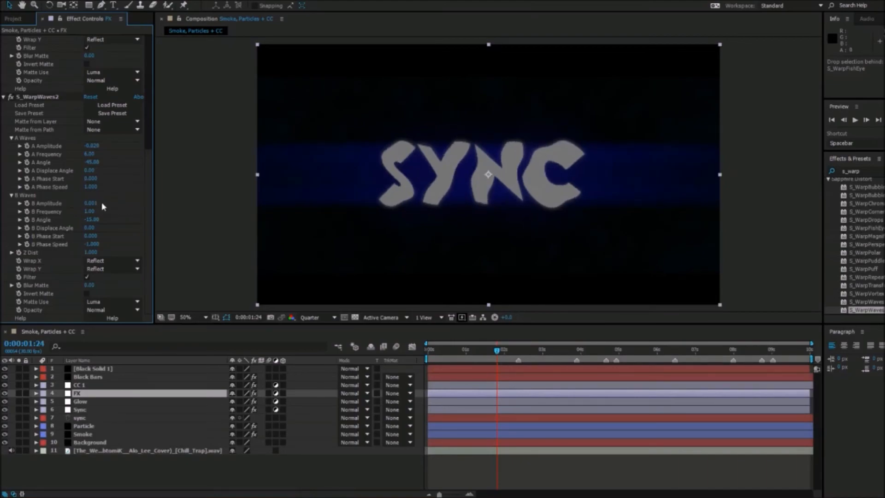
Step: Try different S_WarpWaves2 A Amplitude values, including 0.02 and 0.01
{"action": "left_click", "coordinate": [92, 145]}
{"action": "type", "text": "0.00"}
{"action": "key", "text": "Return"}
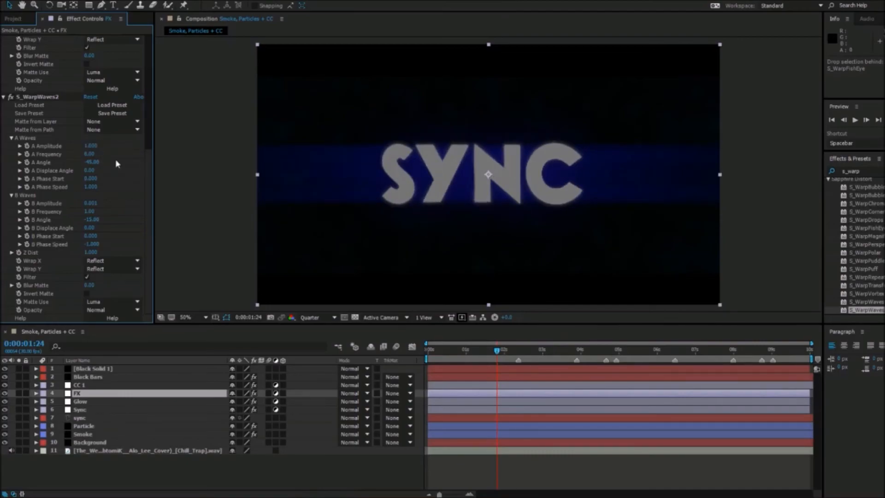
{"action": "left_click", "coordinate": [92, 146]}
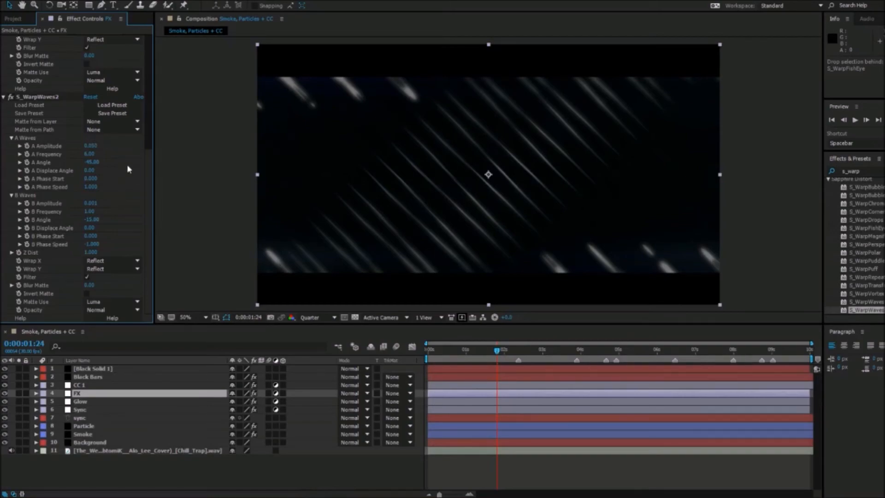
{"action": "key", "text": "Return"}
{"action": "left_click", "coordinate": [93, 146]}
{"action": "type", "text": ".02"}
{"action": "key", "text": "Return"}
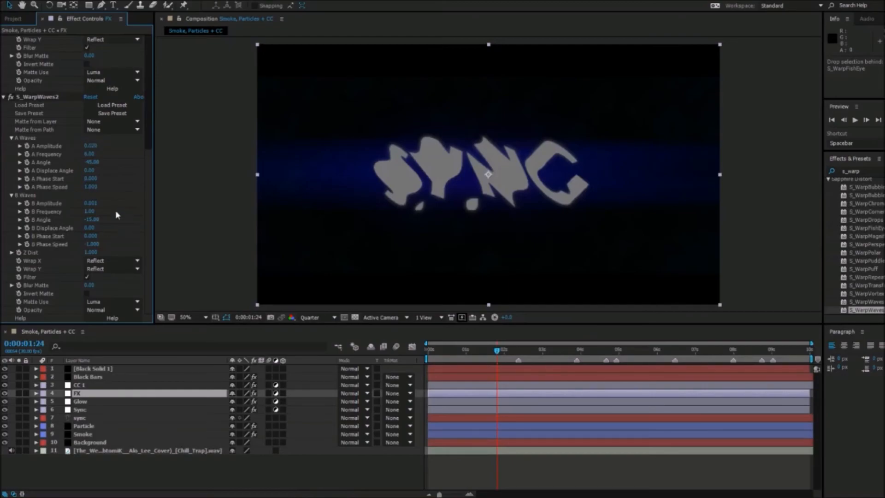
{"action": "left_click", "coordinate": [90, 146]}
{"action": "type", "text": ".01"}
{"action": "key", "text": "Return"}
Step: Set the S_WarpWaves2 B Amplitude to 0.01 and A Frequency to 1
{"action": "left_click", "coordinate": [92, 203]}
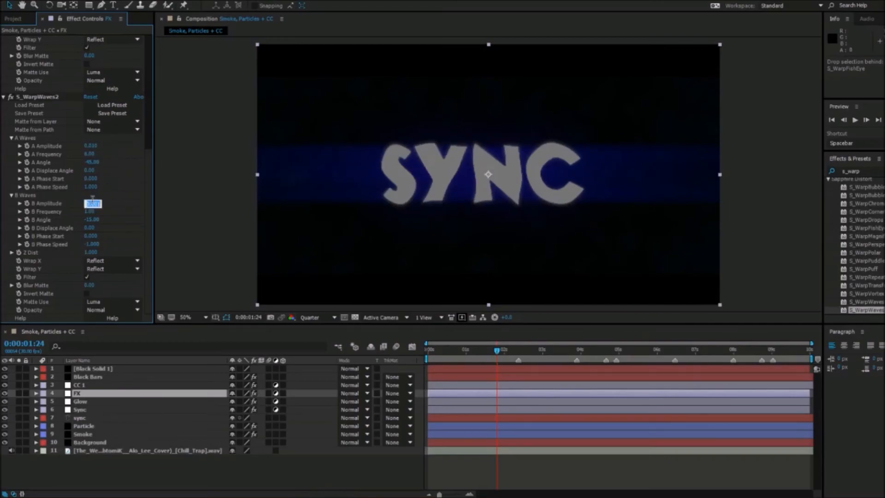
{"action": "type", "text": ".01"}
{"action": "left_click", "coordinate": [89, 154]}
{"action": "type", "text": "1"}
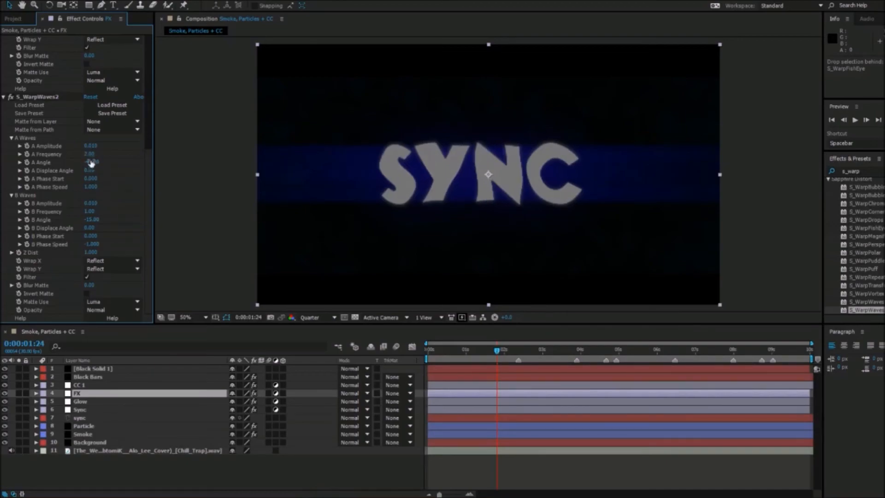
{"action": "key", "text": "Return"}
Step: Try 0.03 for both the A and B Amplitude of S_WarpWaves2 at 0:00:03:01
{"action": "left_click_drag", "start_coordinate": [501, 363], "coordinate": [544, 363]}
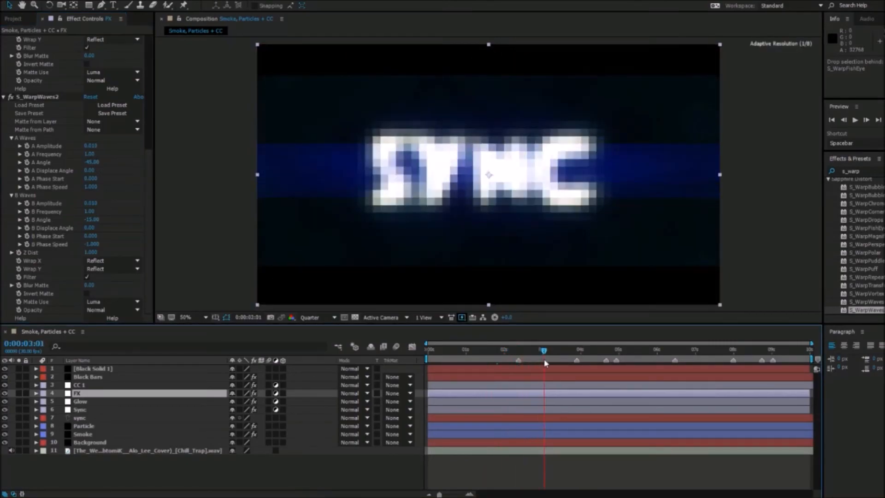
{"action": "left_click", "coordinate": [93, 146]}
{"action": "type", "text": "."}
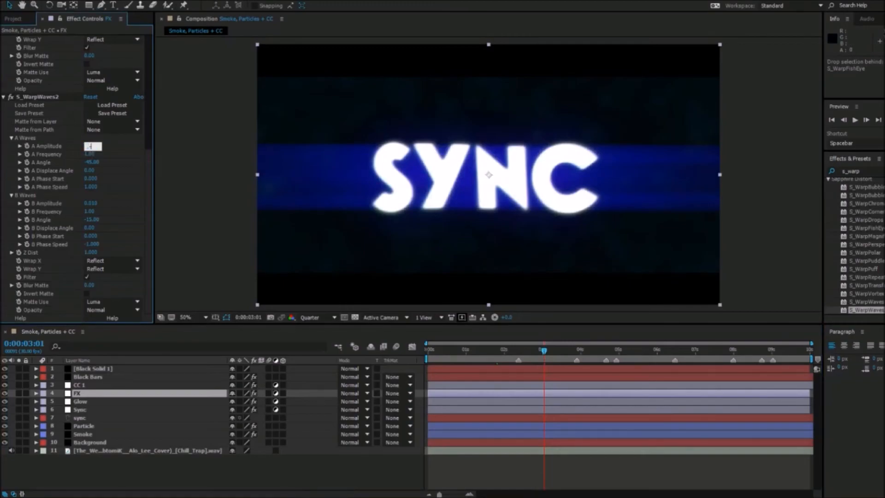
{"action": "type", "text": "03"}
{"action": "key", "text": "Return"}
{"action": "left_click", "coordinate": [164, 164]}
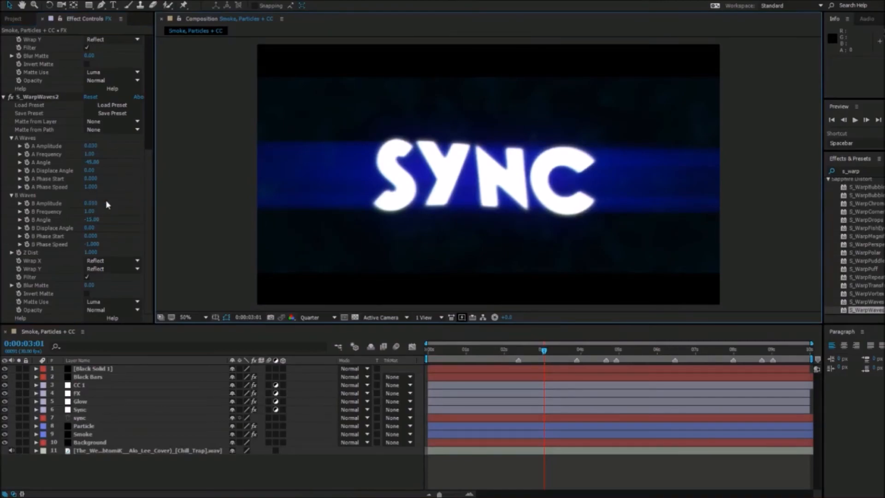
{"action": "left_click", "coordinate": [91, 203]}
{"action": "type", "text": "."}
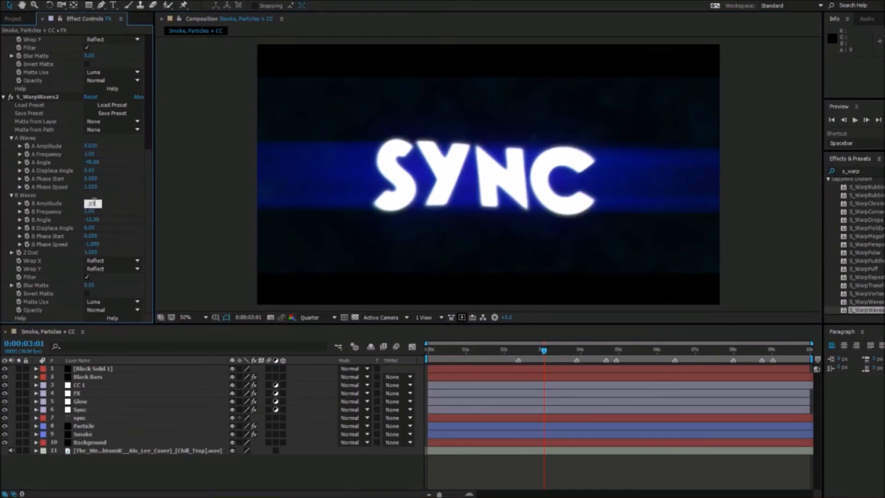
{"action": "type", "text": "03"}
{"action": "key", "text": "Return"}
Step: Set both the A Amplitude and B Amplitude of S_WarpWaves2 to 0.05
{"action": "left_click", "coordinate": [91, 146]}
{"action": "type", "text": "."}
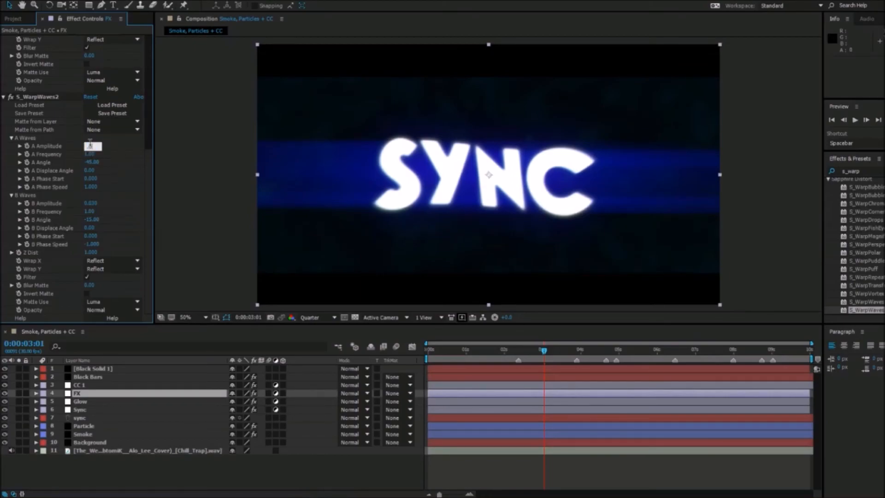
{"action": "type", "text": "05"}
{"action": "key", "text": "Return"}
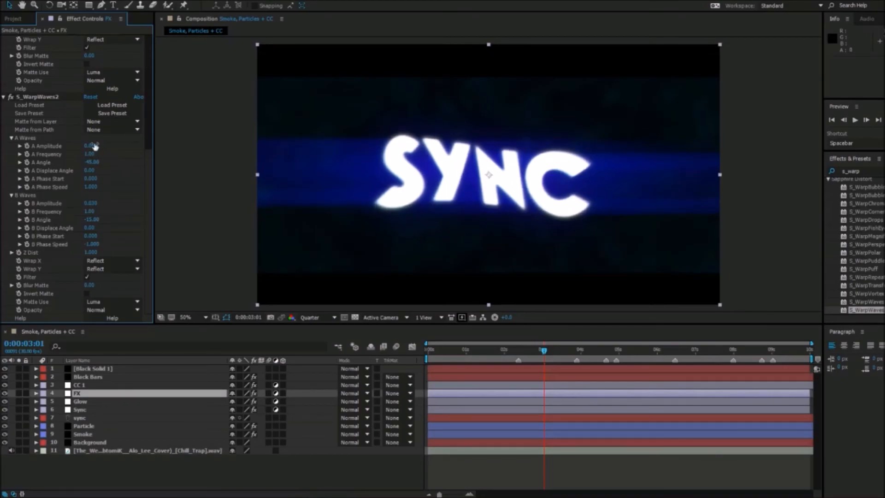
{"action": "left_click", "coordinate": [92, 203]}
{"action": "type", "text": "."}
Step: Play back the composition from the start to review the S_WarpWaves2 distortion
{"action": "left_click_drag", "start_coordinate": [479, 352], "coordinate": [407, 358]}
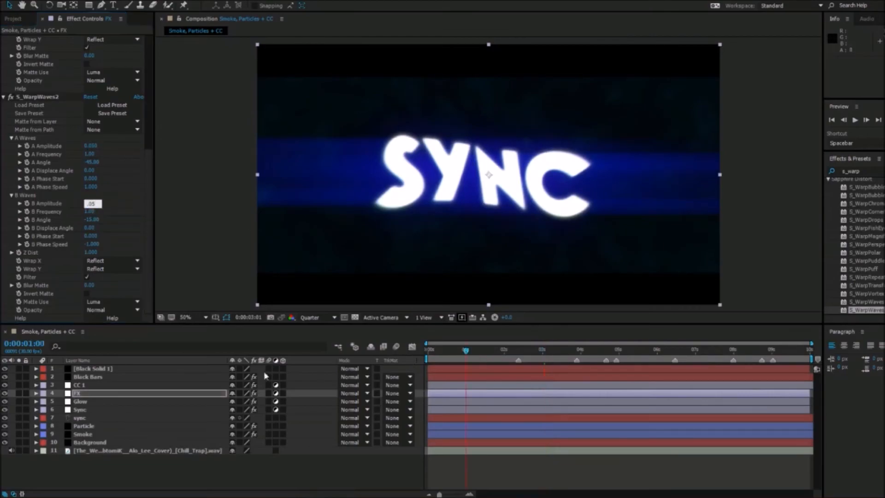
{"action": "key", "text": "space"}
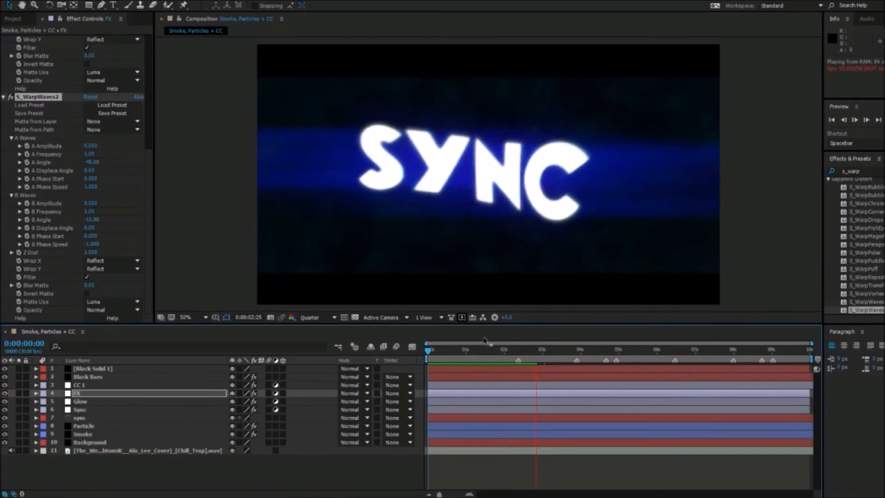
{"action": "key", "text": "space"}
{"action": "key", "text": "space"}
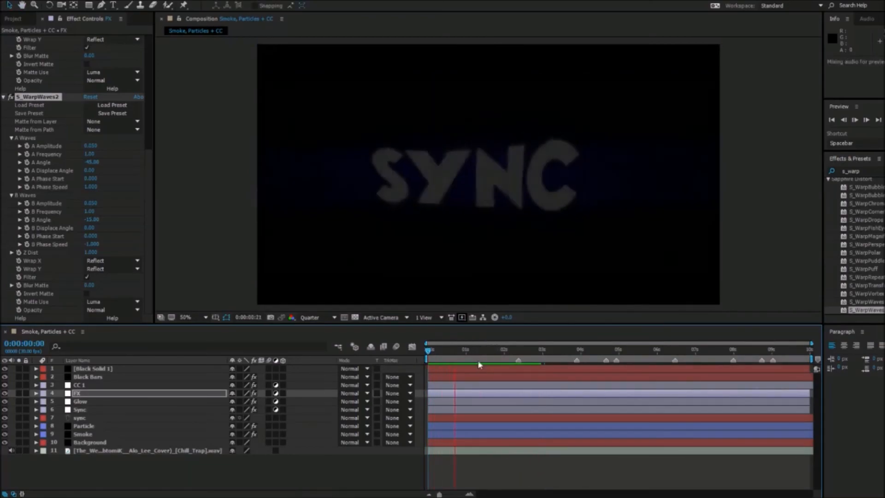
Step: Add keyframes for the S_WarpWaves2 A and B Amplitude at 0:00:02:10, one frame before the first beat marker
{"action": "mouse_move", "coordinate": [515, 351]}
{"action": "left_mouse_down"}
{"action": "mouse_move", "coordinate": [504, 359]}
{"action": "mouse_move", "coordinate": [528, 359]}
{"action": "left_mouse_up"}
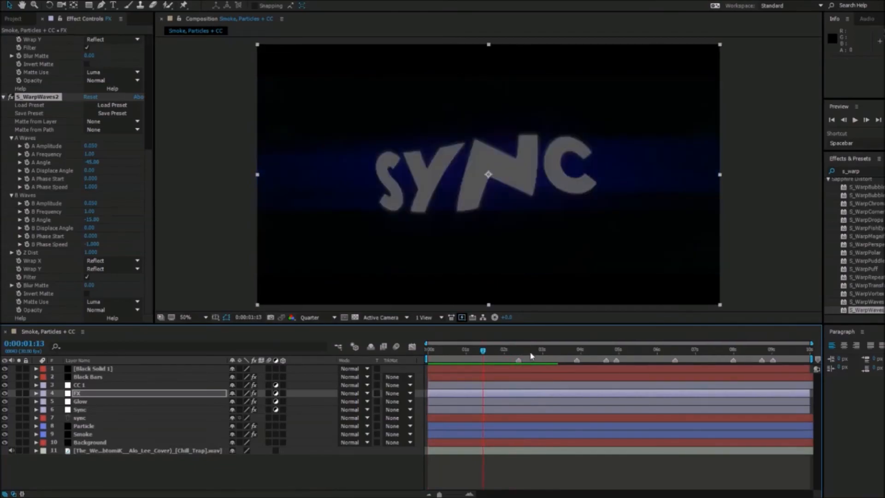
{"action": "left_click", "coordinate": [519, 352]}
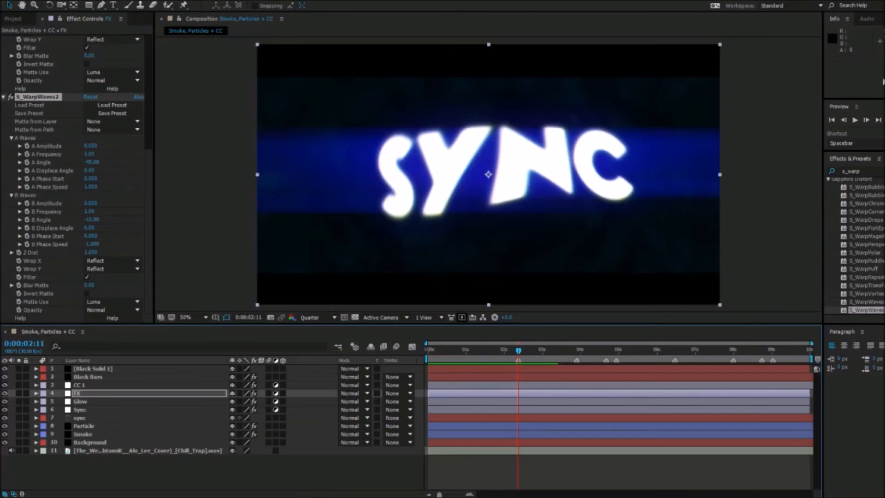
{"action": "left_click", "coordinate": [841, 119]}
{"action": "left_click", "coordinate": [27, 146]}
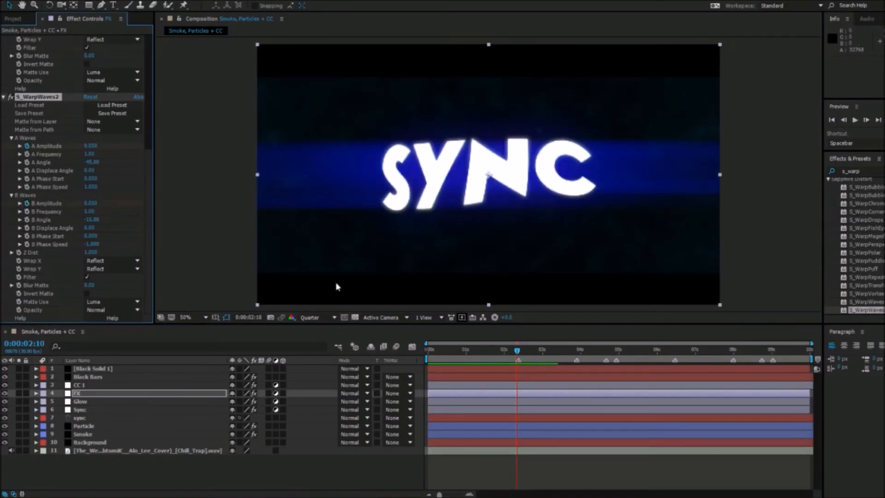
{"action": "key", "text": "End"}
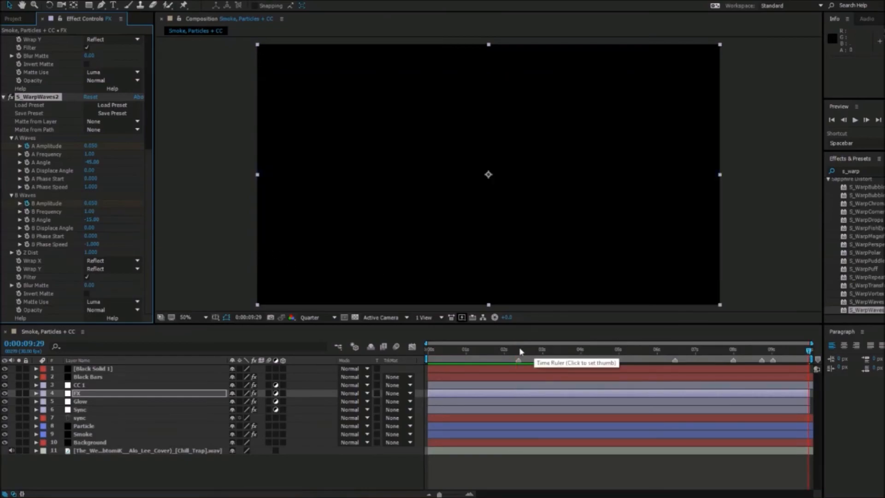
Step: Set the S_WarpWaves2 A and B Amplitude to 0 at the first beat marker, 0:00:02:11
{"action": "left_click", "coordinate": [520, 351]}
{"action": "left_click", "coordinate": [93, 145]}
{"action": "left_click", "coordinate": [91, 203]}
{"action": "type", "text": "0"}
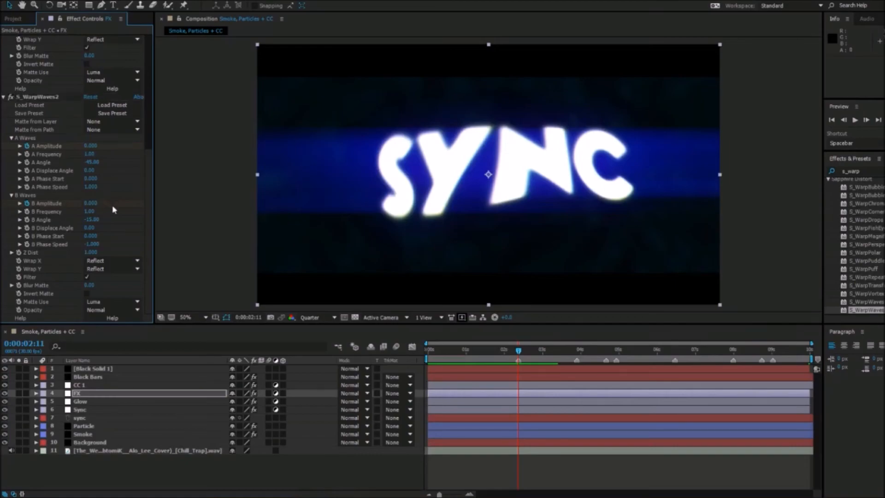
{"action": "left_click", "coordinate": [114, 206]}
Step: Play back from the start to review the wave warp's cut-off at the first beat, and go to 0:00:09:00
{"action": "key", "text": "Home"}
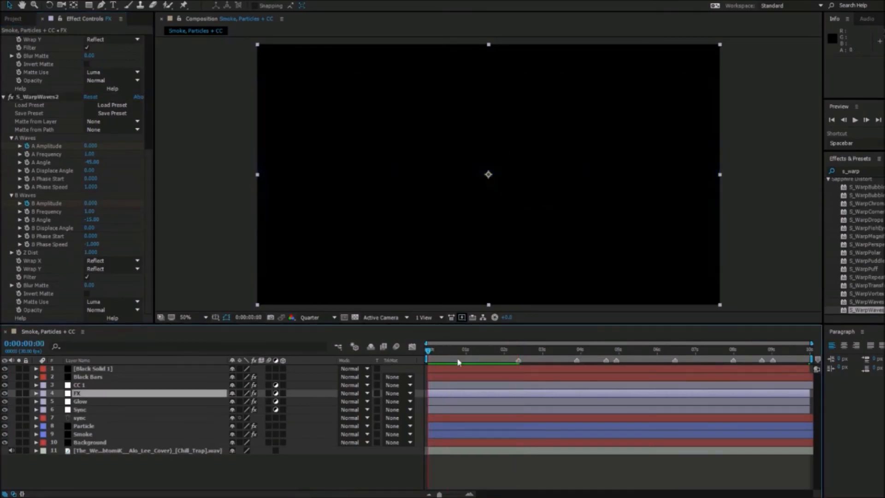
{"action": "key", "text": "space"}
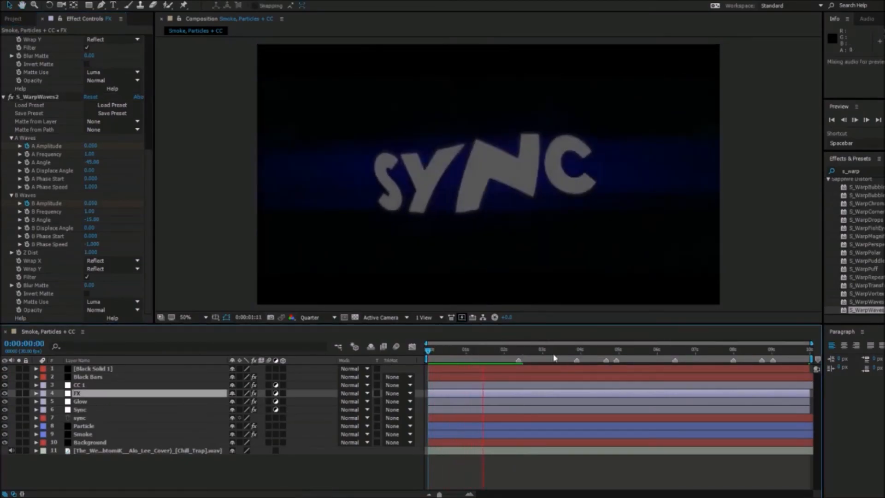
{"action": "key", "text": "space"}
{"action": "key", "text": "space"}
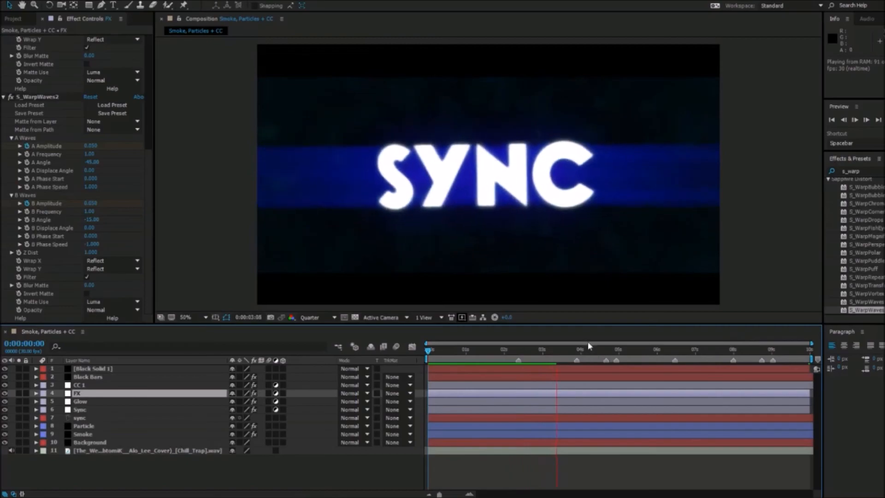
{"action": "left_click", "coordinate": [774, 351]}
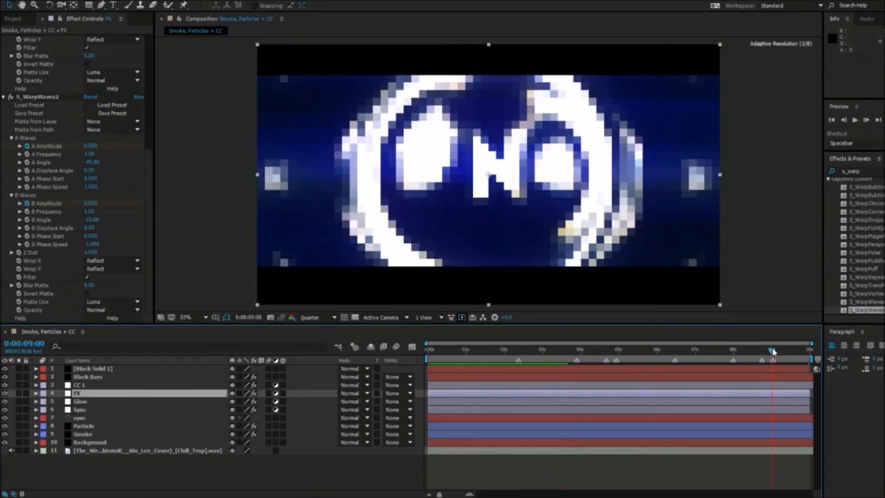
Step: Reveal the FX layer's keyframes and paste copies of its S_WarpWaves2 A and B Amplitude keyframes at 0:00:09:07
{"action": "left_click_drag", "start_coordinate": [772, 351], "coordinate": [774, 351]}
{"action": "left_click_drag", "start_coordinate": [777, 351], "coordinate": [781, 350]}
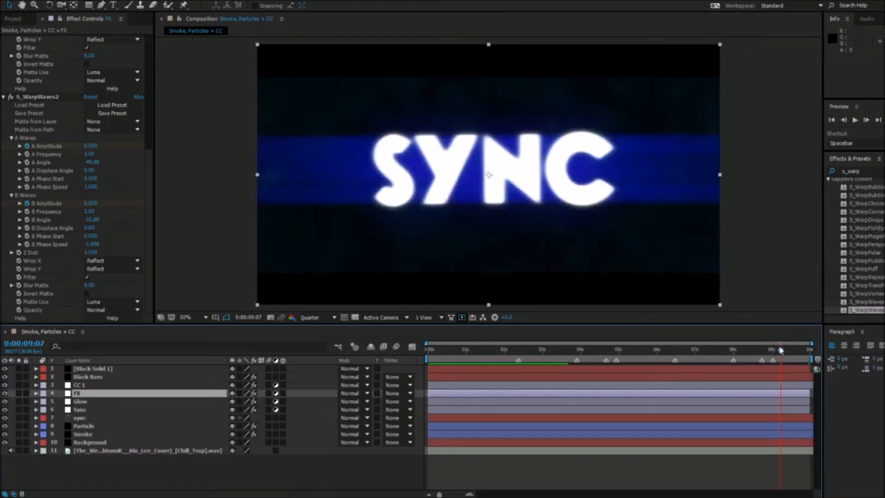
{"action": "key", "text": "u"}
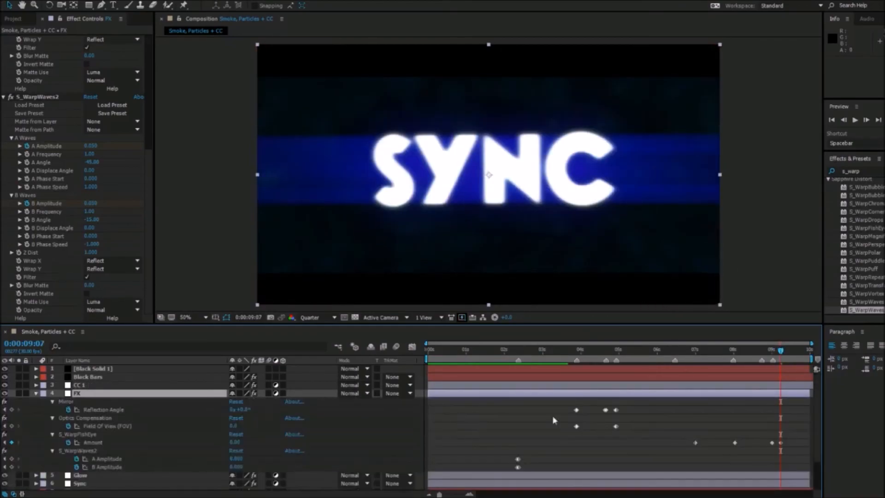
{"action": "left_click_drag", "start_coordinate": [529, 473], "coordinate": [512, 454]}
{"action": "key", "text": "ctrl+v"}
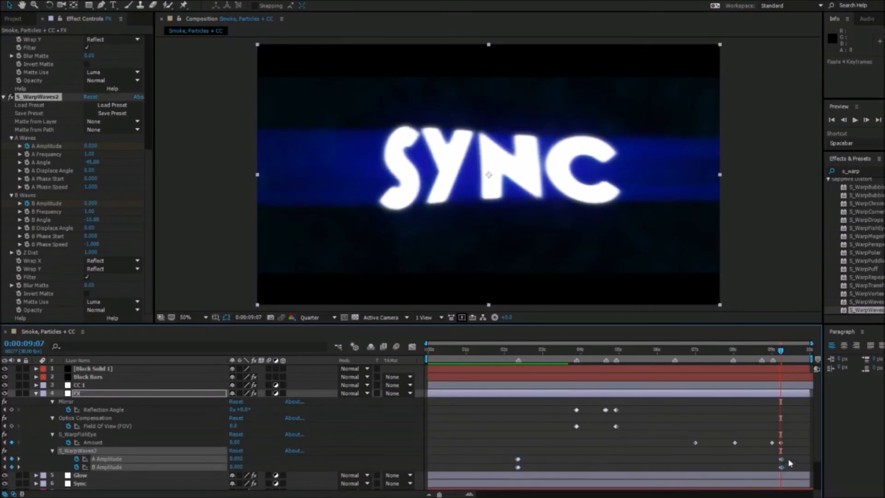
Step: Move the pasted 0.050 A and B Amplitude keyframes to the composition's end, leaving the zero keyframes near 0:00:09:07
{"action": "left_click", "coordinate": [789, 458]}
{"action": "left_click", "coordinate": [780, 459]}
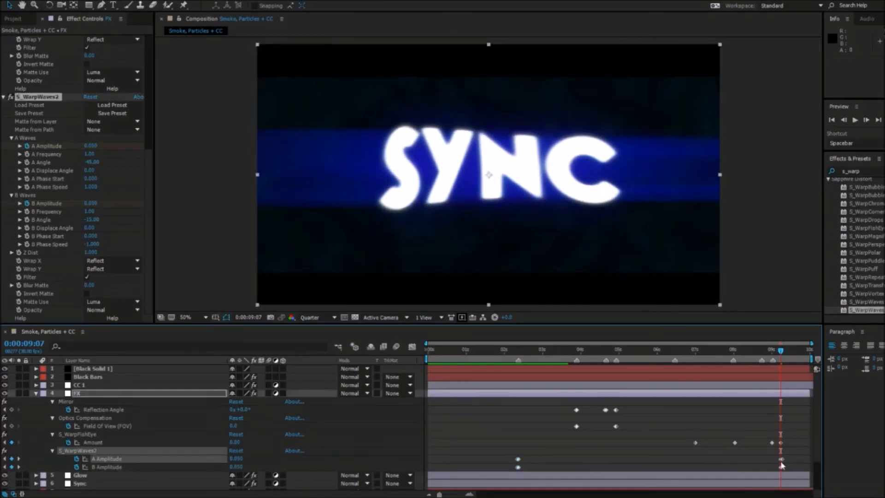
{"action": "left_click_drag", "start_coordinate": [776, 456], "coordinate": [808, 465]}
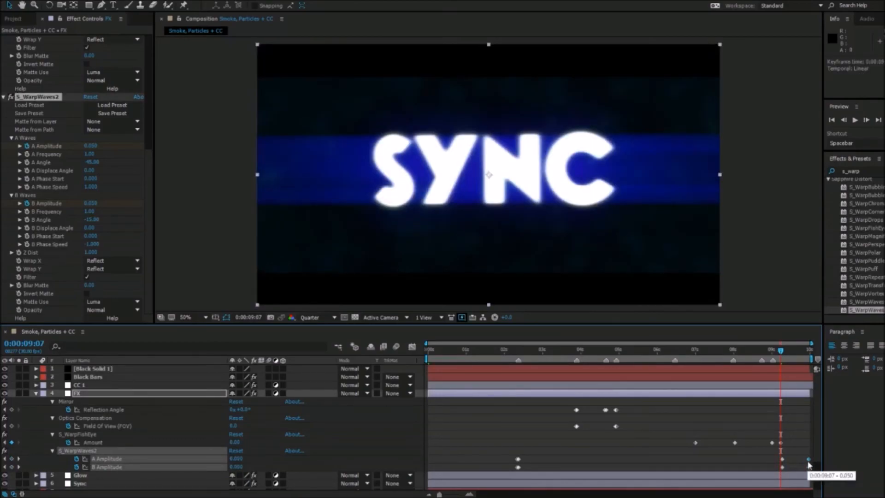
Step: Play back the composition to review the wave warp returning at the end, and go to about 0:00:00:29
{"action": "key", "text": "space"}
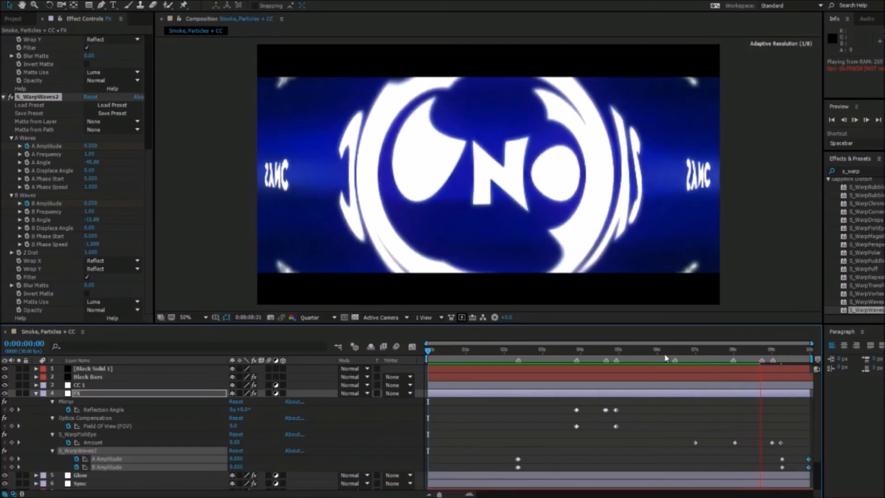
{"action": "key", "text": "space"}
{"action": "key", "text": "space"}
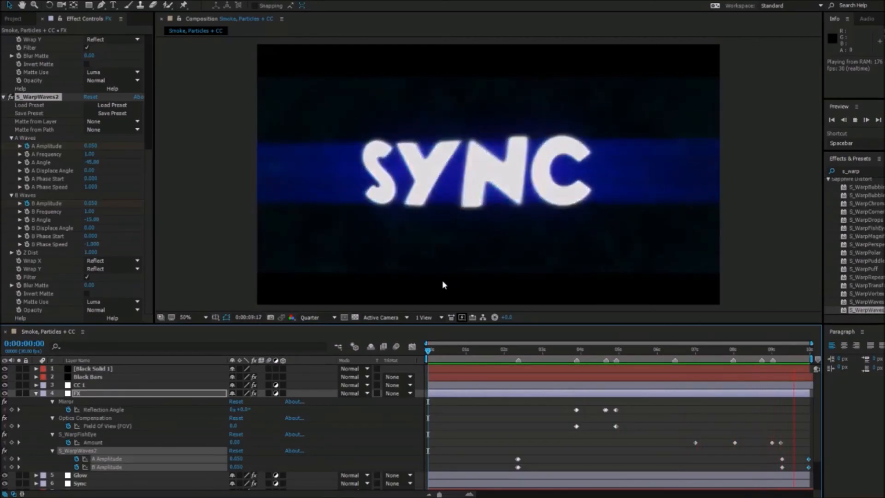
{"action": "left_click", "coordinate": [457, 351]}
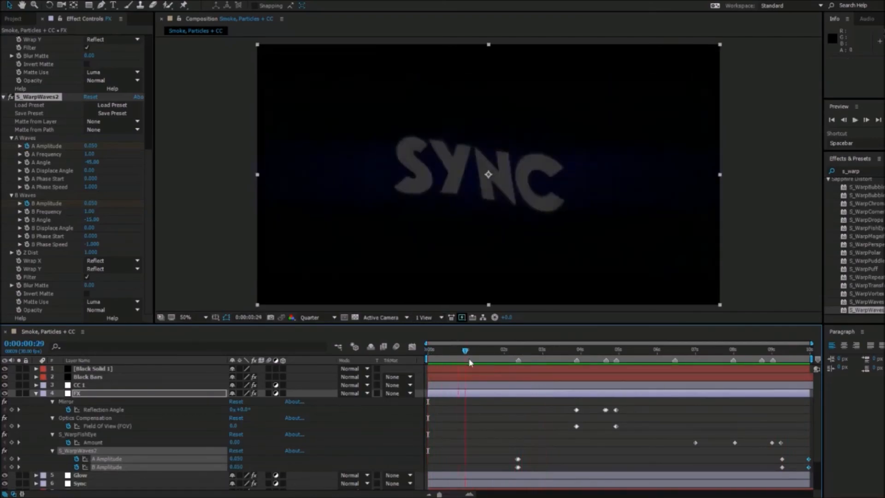
Step: Shift the A and B Amplitude keyframes at the first beat marker slightly later and play back the change
{"action": "mouse_move", "coordinate": [524, 472]}
{"action": "left_mouse_down"}
{"action": "mouse_move", "coordinate": [513, 456]}
{"action": "mouse_move", "coordinate": [521, 462]}
{"action": "left_mouse_up"}
{"action": "key", "text": "space"}
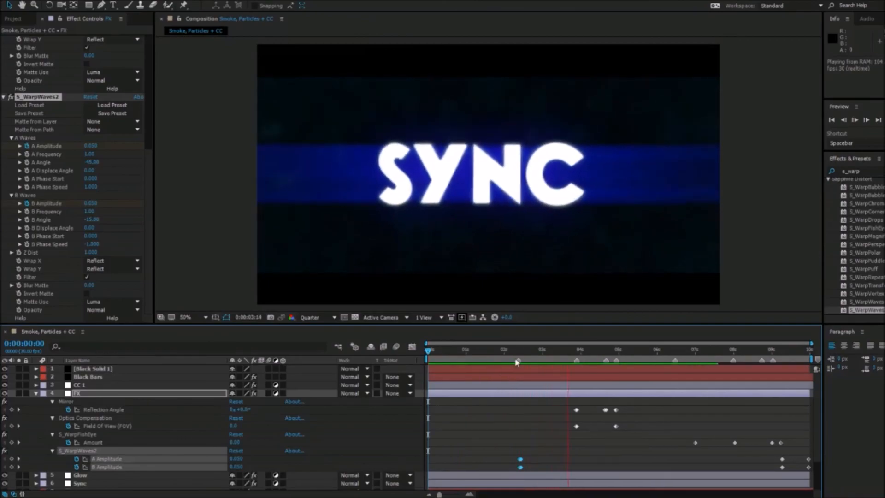
{"action": "key", "text": "space"}
{"action": "key", "text": "space"}
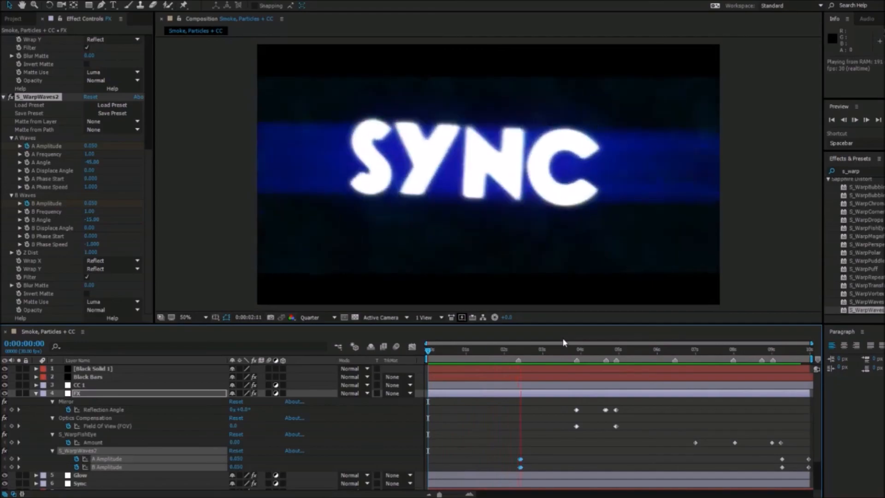
{"action": "left_click", "coordinate": [499, 350]}
{"action": "key", "text": "space"}
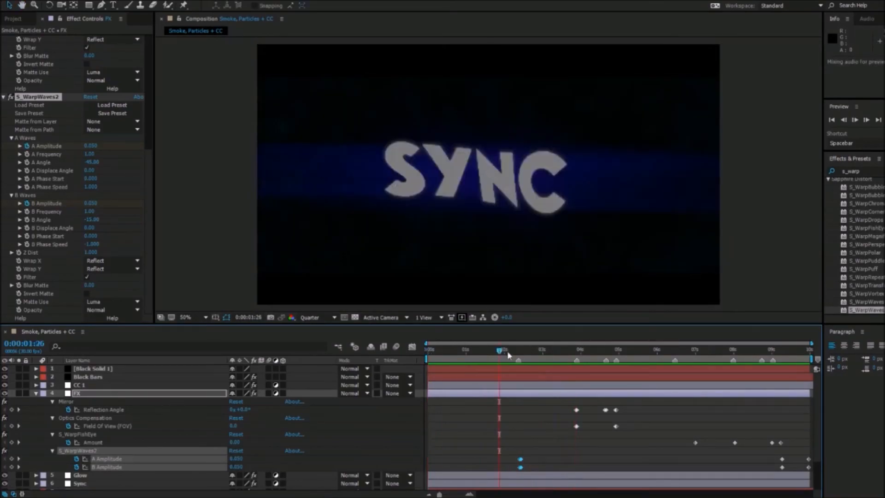
Step: Move the A and B Amplitude keyframes near 0:00:09:07 to 0:00:09:11 and play back the composition
{"action": "left_click_drag", "start_coordinate": [545, 358], "coordinate": [787, 361]}
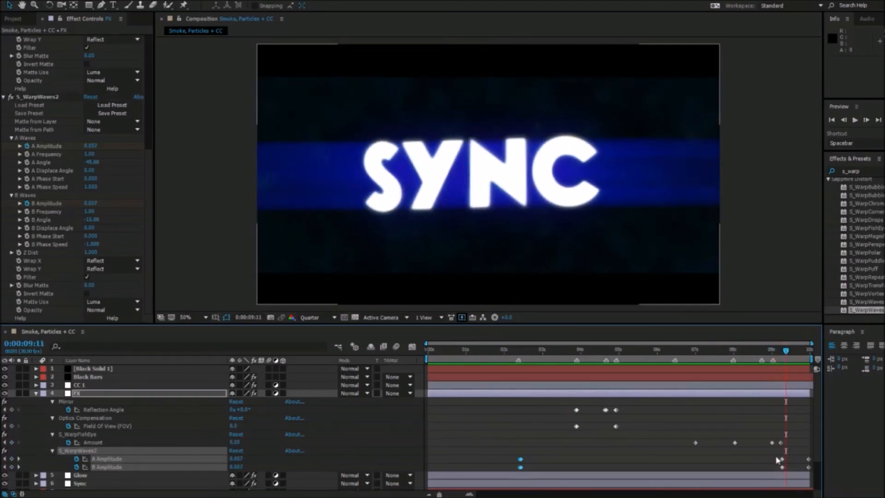
{"action": "left_click_drag", "start_coordinate": [782, 459], "coordinate": [786, 459]}
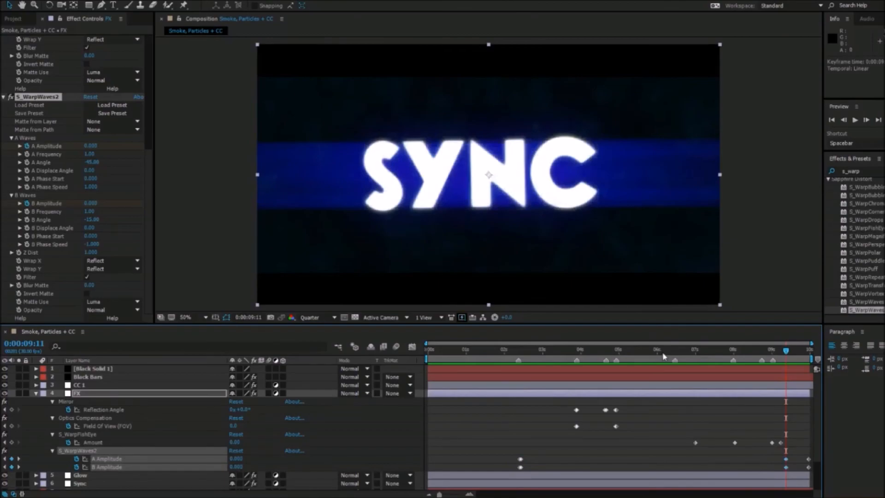
{"action": "key", "text": "space"}
{"action": "left_click", "coordinate": [555, 447]}
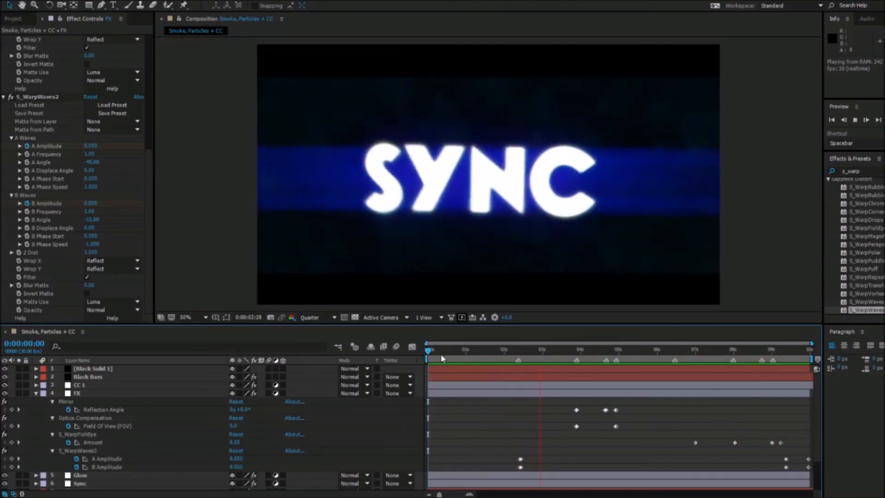
{"action": "key", "text": "space"}
Step: Reveal Black Solid 1's opacity keyframes, align the A and B Amplitude keyframes at 0:00:09:11 with the start of its closing fade, and preview
{"action": "left_click", "coordinate": [219, 369]}
{"action": "key", "text": "u"}
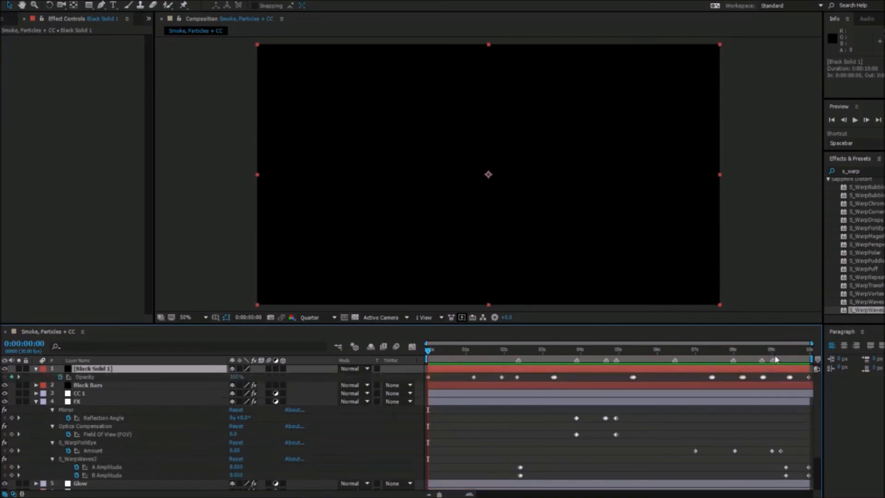
{"action": "left_click", "coordinate": [20, 1]}
{"action": "left_click", "coordinate": [26, 5]}
{"action": "left_click", "coordinate": [785, 352]}
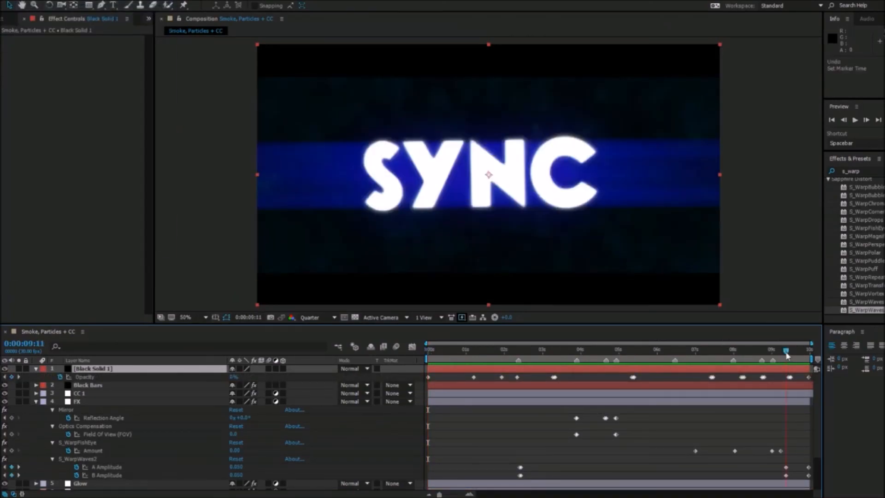
{"action": "left_click_drag", "start_coordinate": [777, 463], "coordinate": [790, 471]}
{"action": "key", "text": "space"}
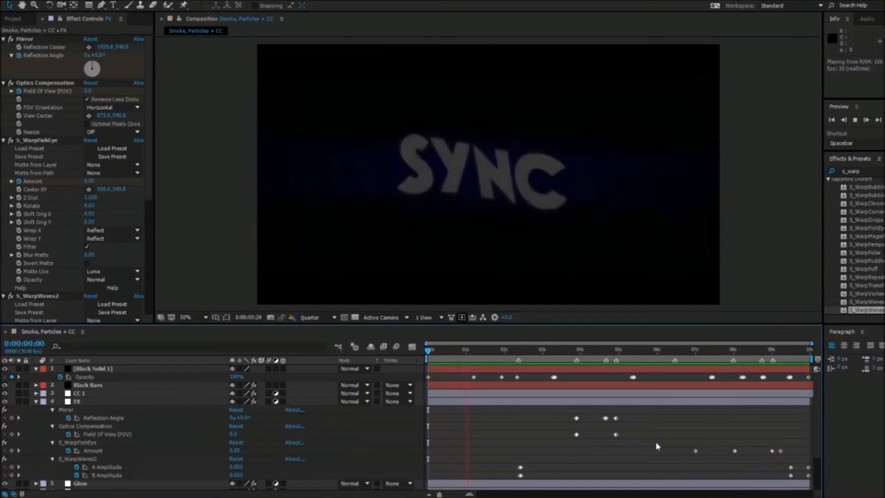
{"action": "left_click", "coordinate": [575, 435]}
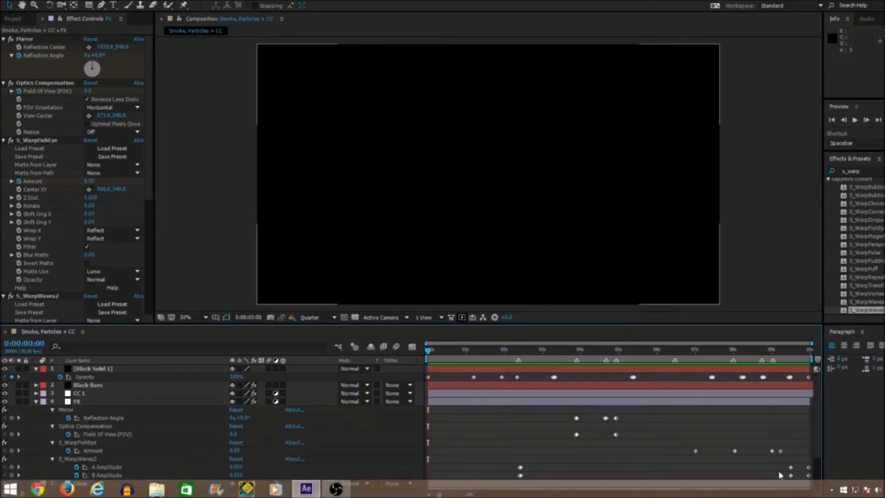
{"action": "left_click_drag", "start_coordinate": [798, 472], "coordinate": [791, 470]}
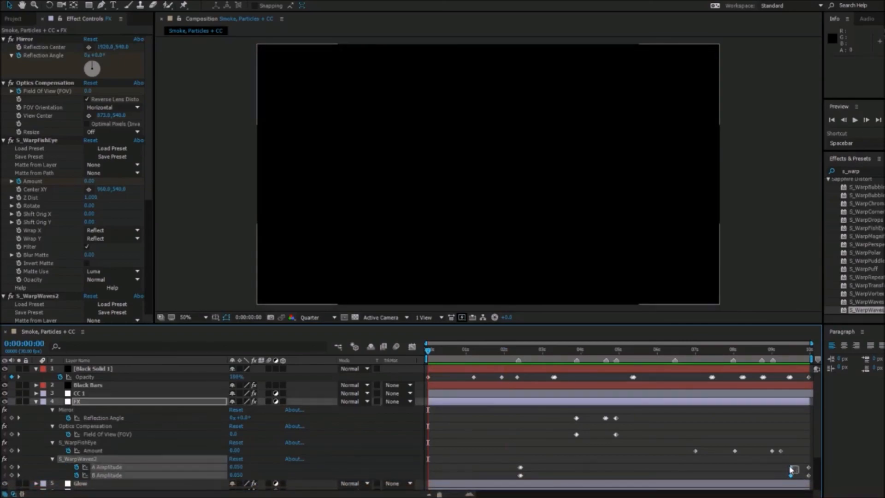
{"action": "key", "text": "space"}
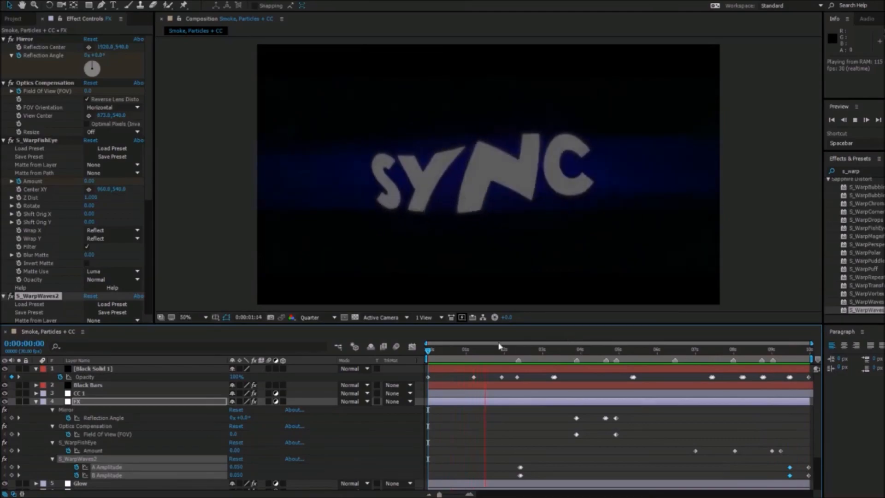
Step: Collapse the Black Solid 1 and FX layers' keyframes and play back the finished composition
{"action": "left_click", "coordinate": [106, 368]}
{"action": "key", "text": "u"}
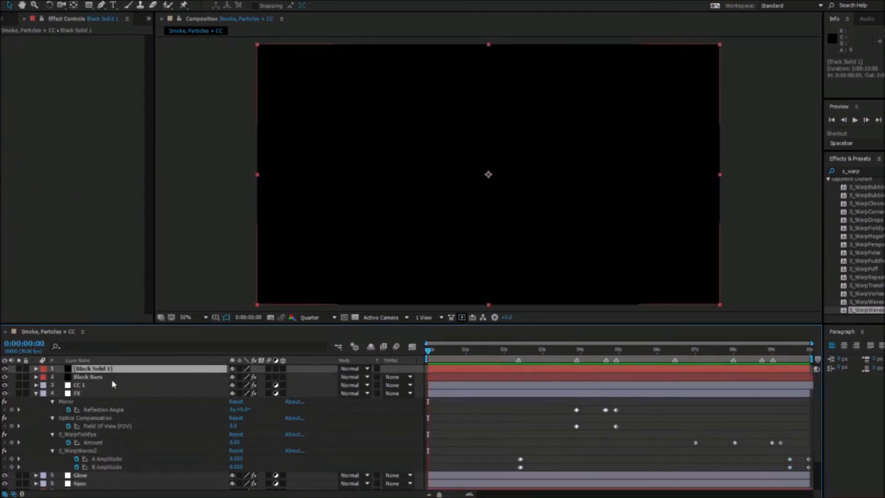
{"action": "left_click", "coordinate": [100, 394]}
{"action": "key", "text": "u"}
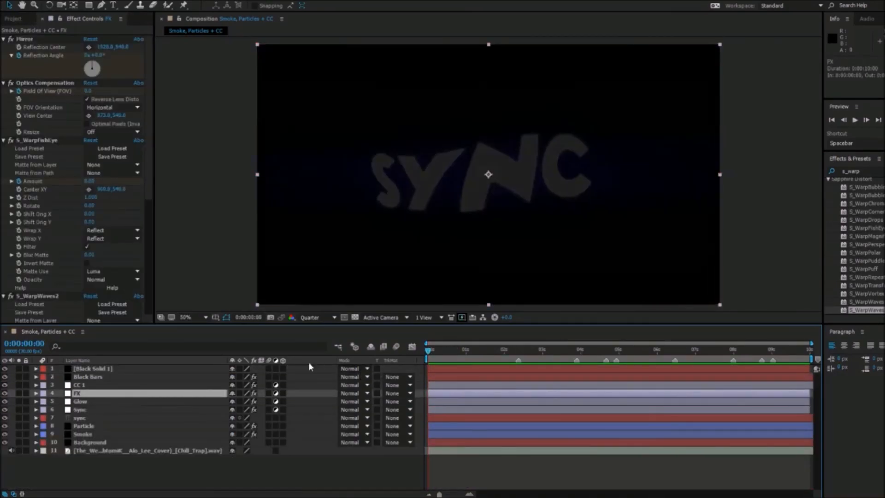
{"action": "left_click", "coordinate": [275, 469]}
{"action": "left_click", "coordinate": [14, 18]}
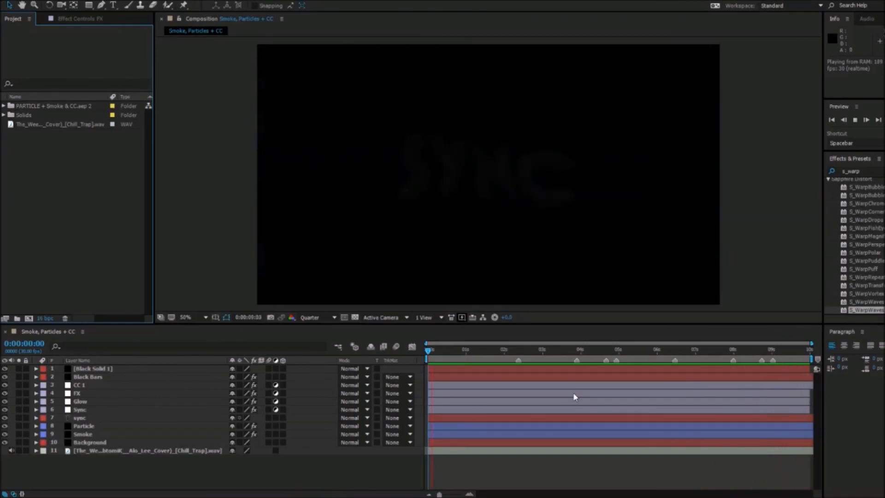
{"action": "key", "text": "space"}
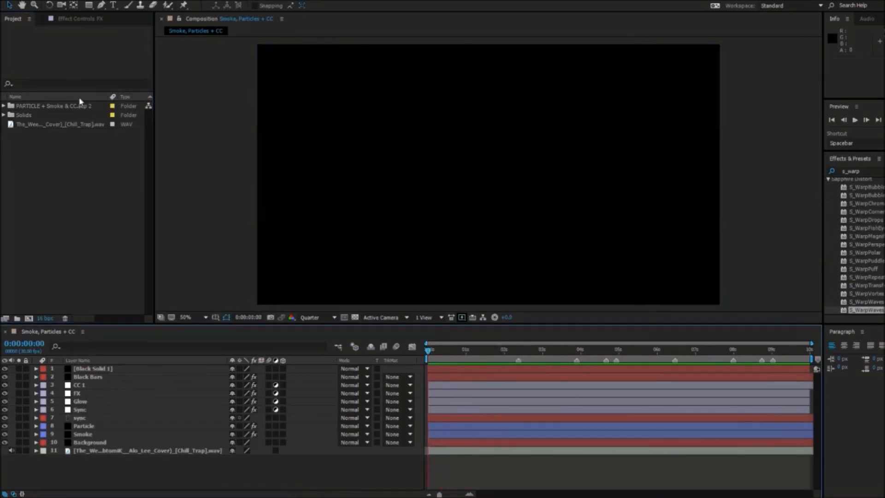
Step: Add the composition to the render queue and close the old composition opened from a queue item
{"action": "left_click", "coordinate": [49, 1]}
{"action": "mouse_move", "coordinate": [79, 1]}
{"action": "mouse_move", "coordinate": [48, 0]}
{"action": "left_click", "coordinate": [69, 73]}
{"action": "left_click", "coordinate": [85, 383]}
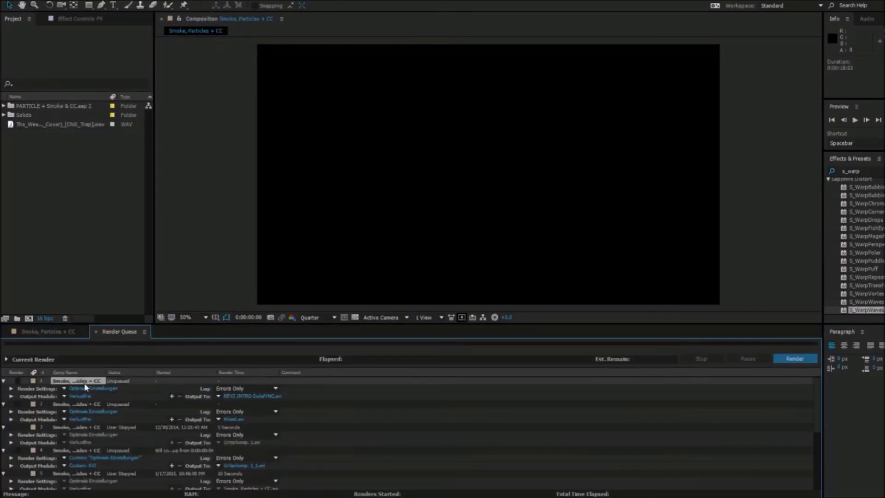
{"action": "double_click", "coordinate": [85, 383]}
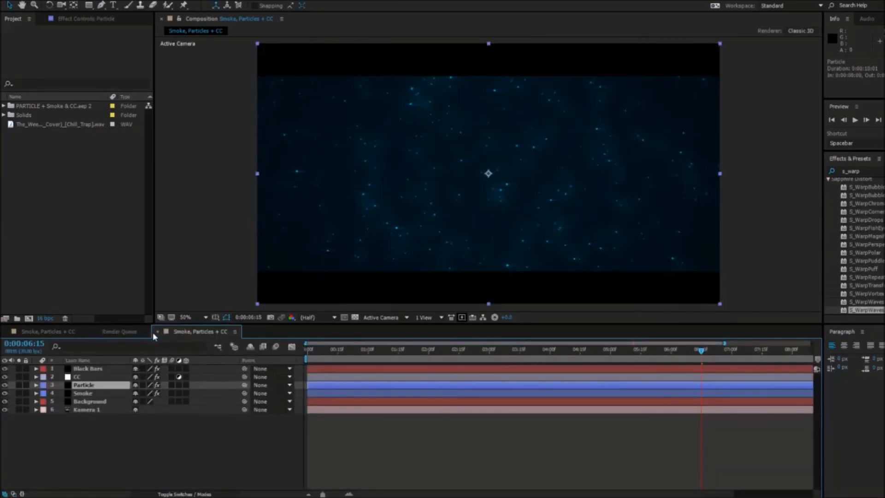
{"action": "left_click", "coordinate": [156, 332]}
Step: Delete every item from the render queue
{"action": "left_click", "coordinate": [95, 381]}
{"action": "key", "text": "Delete"}
{"action": "left_click", "coordinate": [95, 381]}
{"action": "key", "text": "Delete"}
{"action": "left_click", "coordinate": [95, 381]}
{"action": "key", "text": "Delete"}
{"action": "left_click", "coordinate": [94, 381]}
{"action": "key", "text": "Delete"}
{"action": "left_click", "coordinate": [94, 381]}
{"action": "key", "text": "Delete"}
{"action": "left_click", "coordinate": [94, 381]}
{"action": "key", "text": "Delete"}
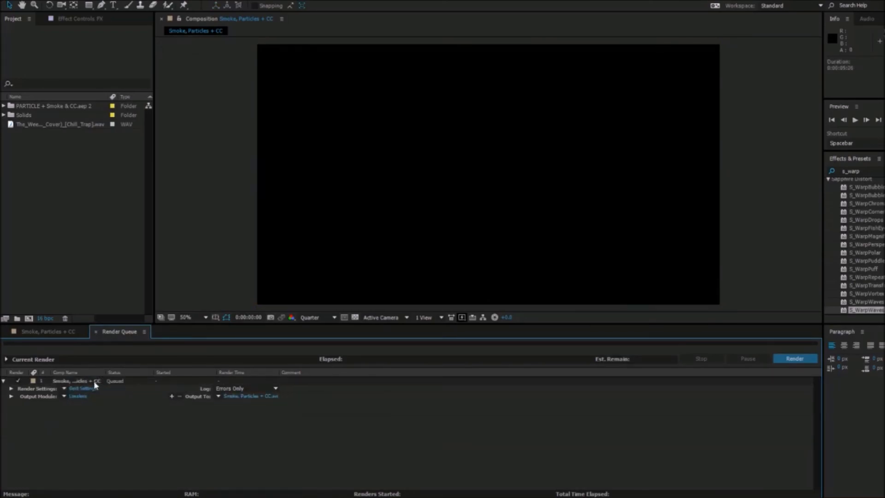
{"action": "left_click", "coordinate": [95, 381]}
{"action": "key", "text": "Delete"}
Step: Add the Smoke, Particles + CC composition to the render queue and set its render frame rate to 60
{"action": "left_click", "coordinate": [53, 334]}
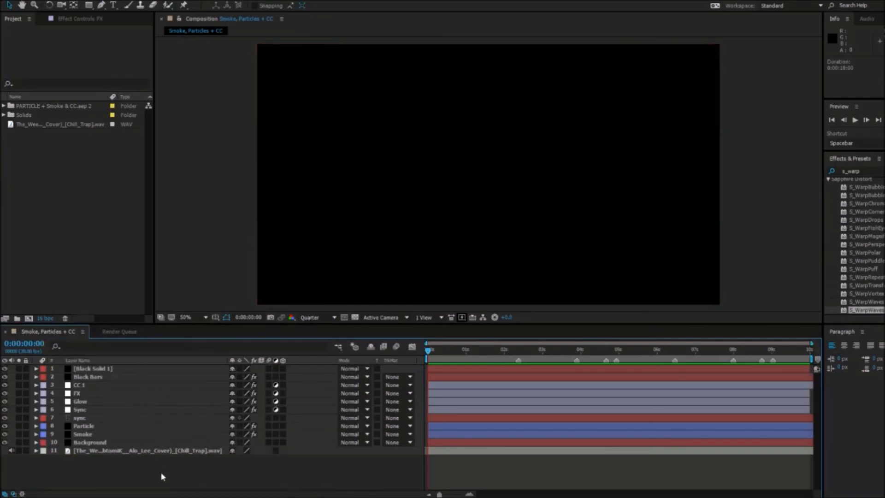
{"action": "left_click", "coordinate": [51, 0]}
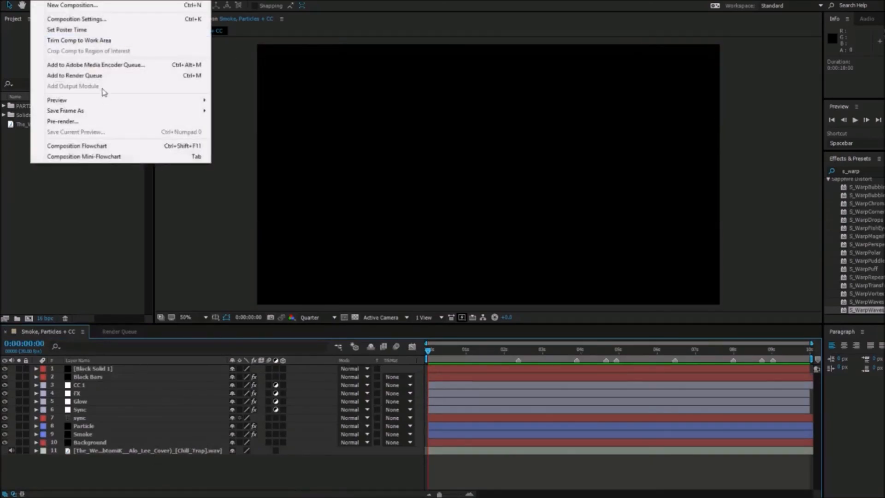
{"action": "left_click", "coordinate": [80, 76]}
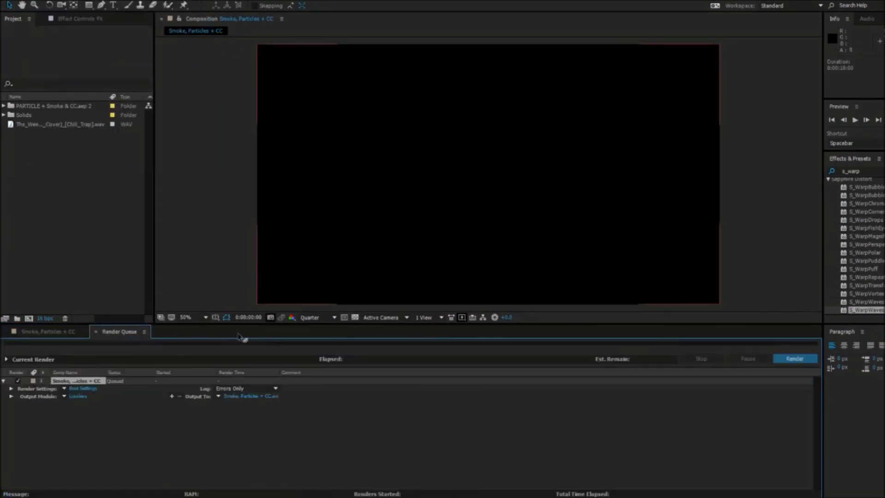
{"action": "left_click", "coordinate": [92, 389]}
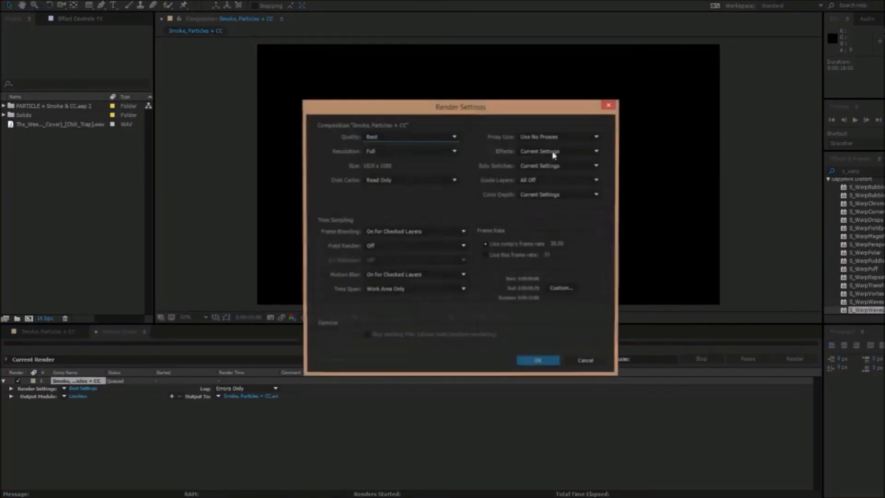
{"action": "left_click", "coordinate": [546, 256]}
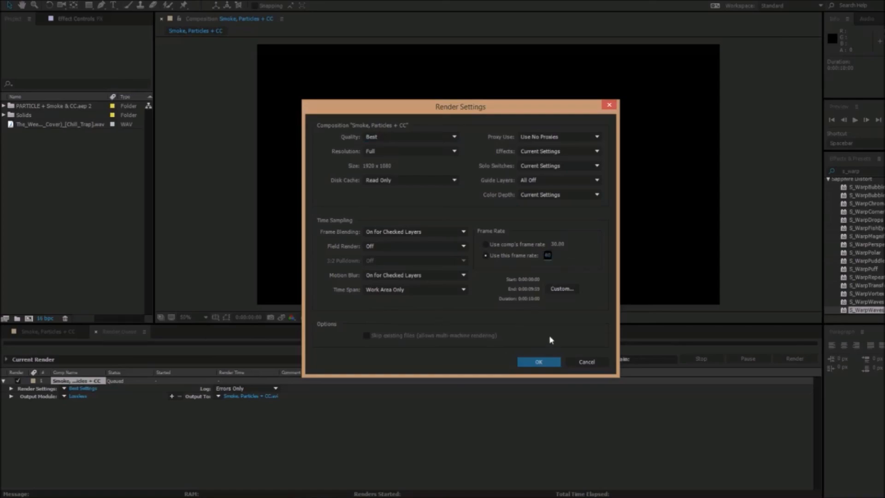
{"action": "left_click", "coordinate": [529, 362]}
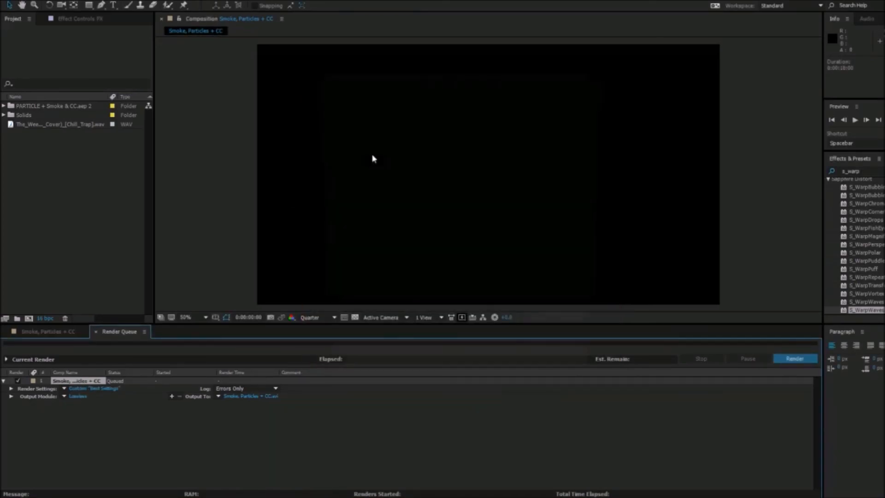
Step: Configure the output module to the QuickTime format with the H.264 video codec
{"action": "left_click", "coordinate": [410, 124]}
{"action": "left_click", "coordinate": [415, 240]}
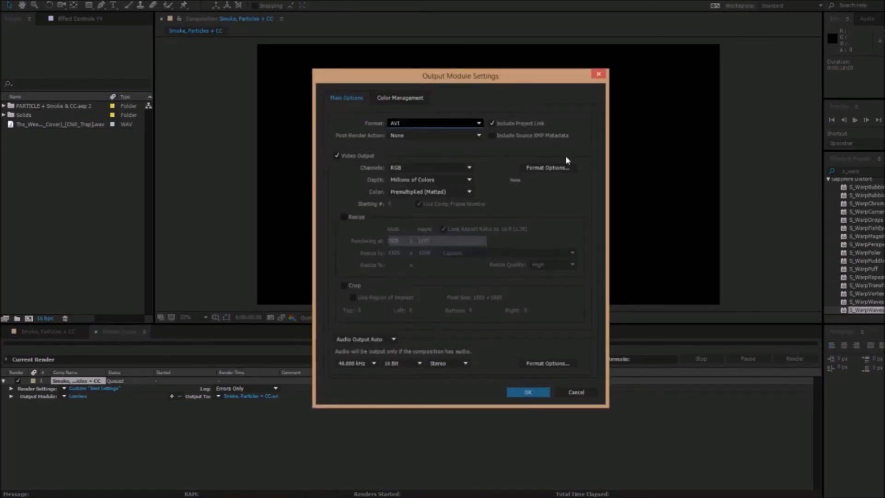
{"action": "left_click", "coordinate": [461, 91]}
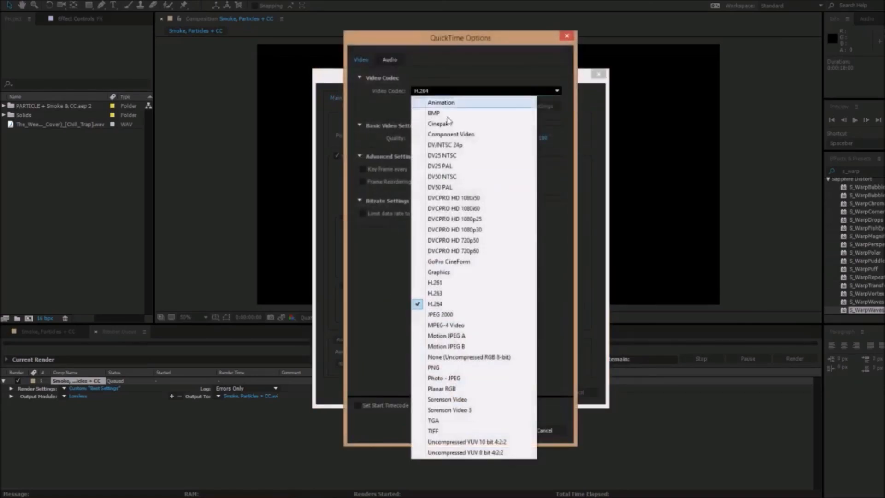
{"action": "left_click", "coordinate": [453, 307]}
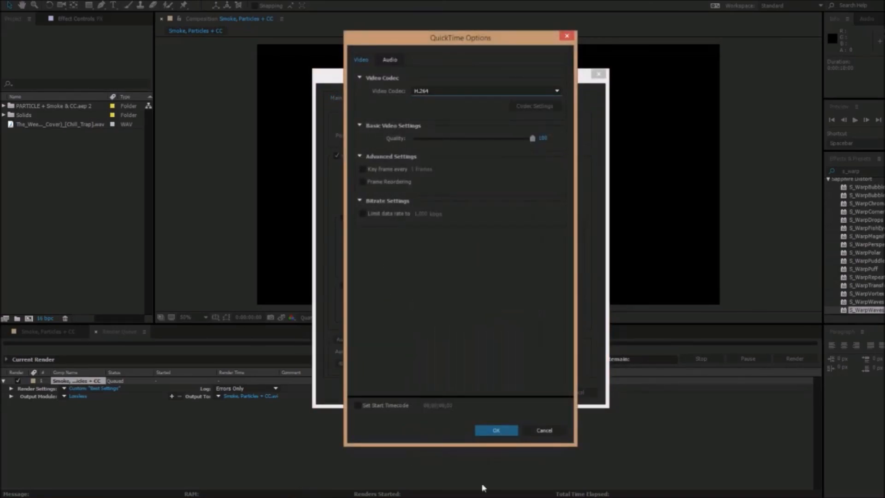
{"action": "left_click", "coordinate": [496, 431]}
{"action": "left_click", "coordinate": [527, 393]}
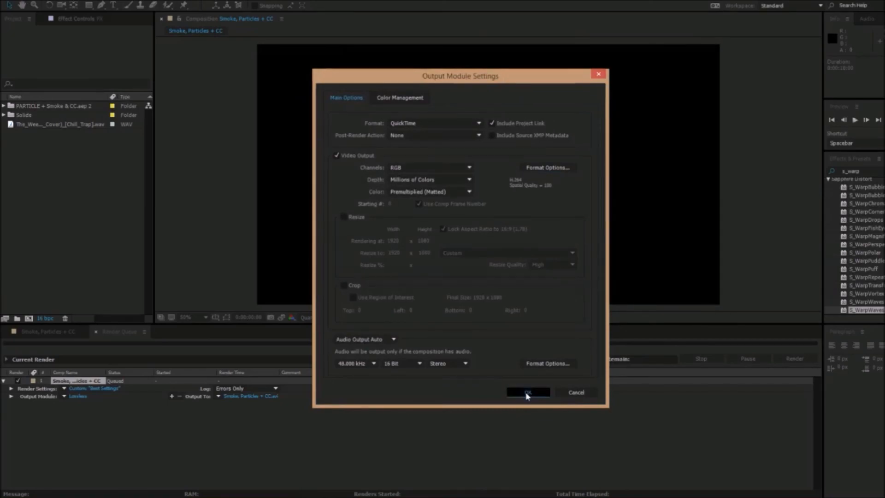
{"action": "left_click", "coordinate": [345, 416]}
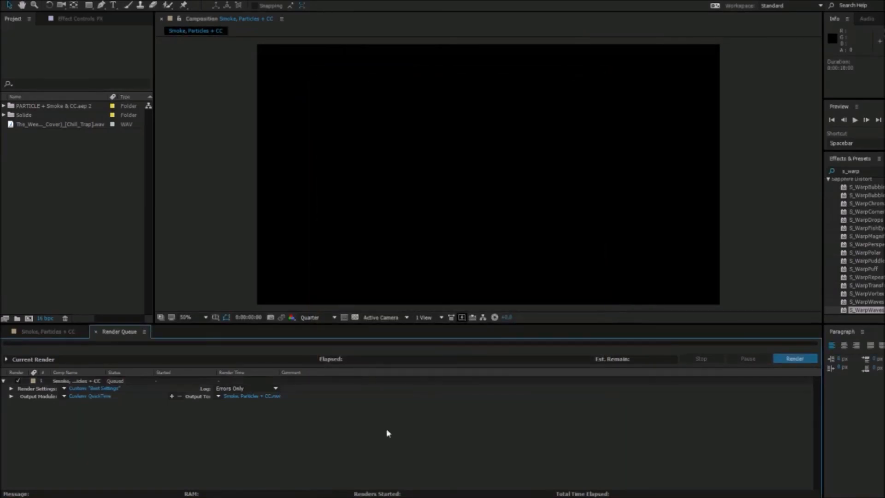